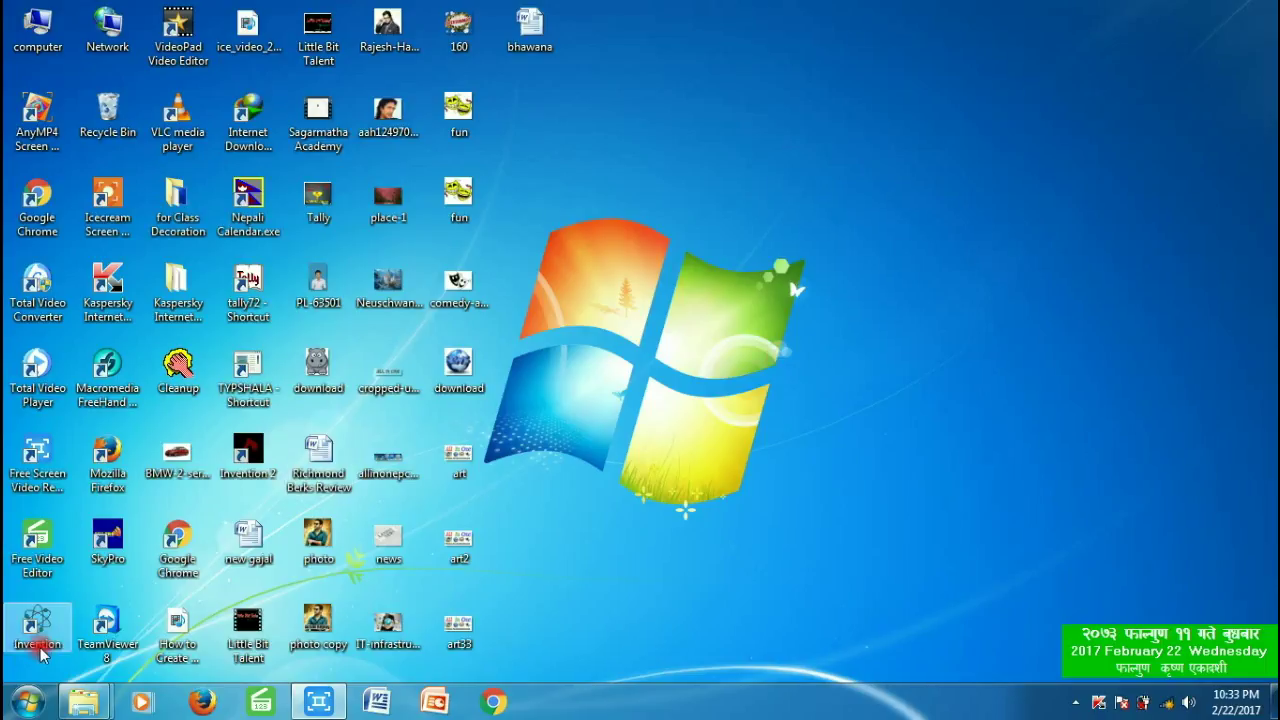
# - Launch Adobe Photoshop from the Start menu, then open Microsoft Word from the taskbar
pyautogui.click(27, 702)
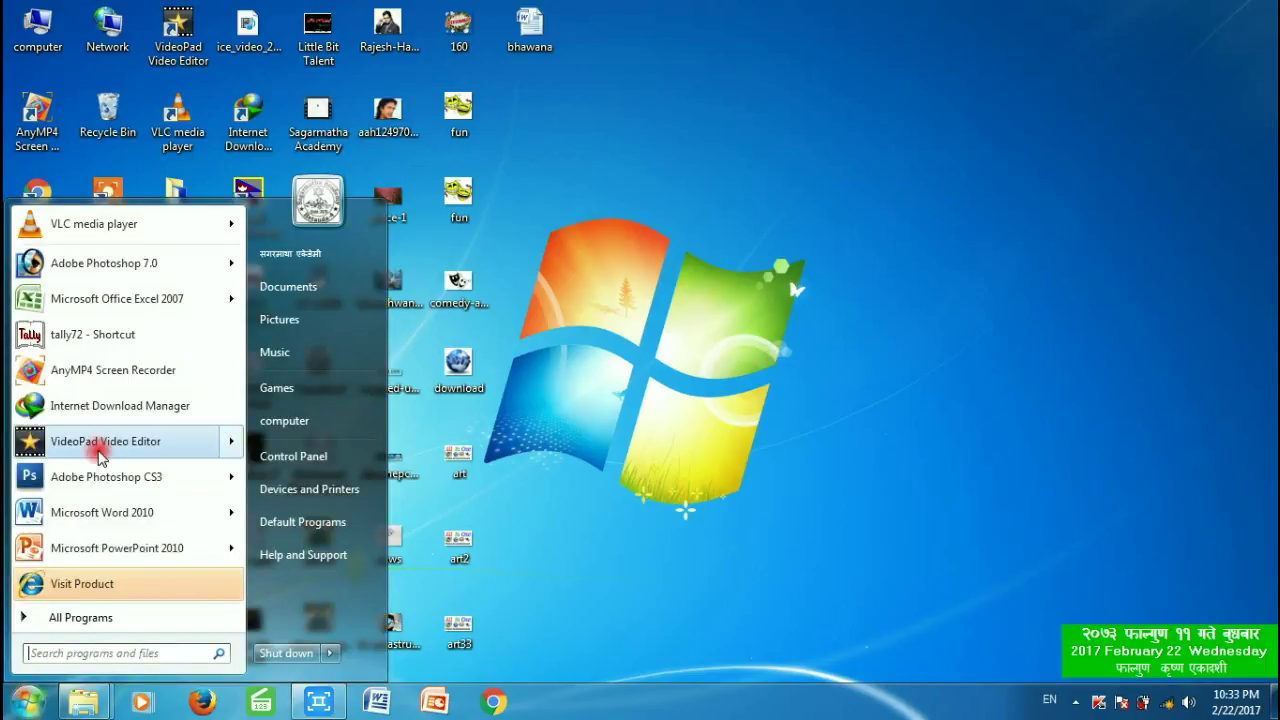
pyautogui.click(109, 265)
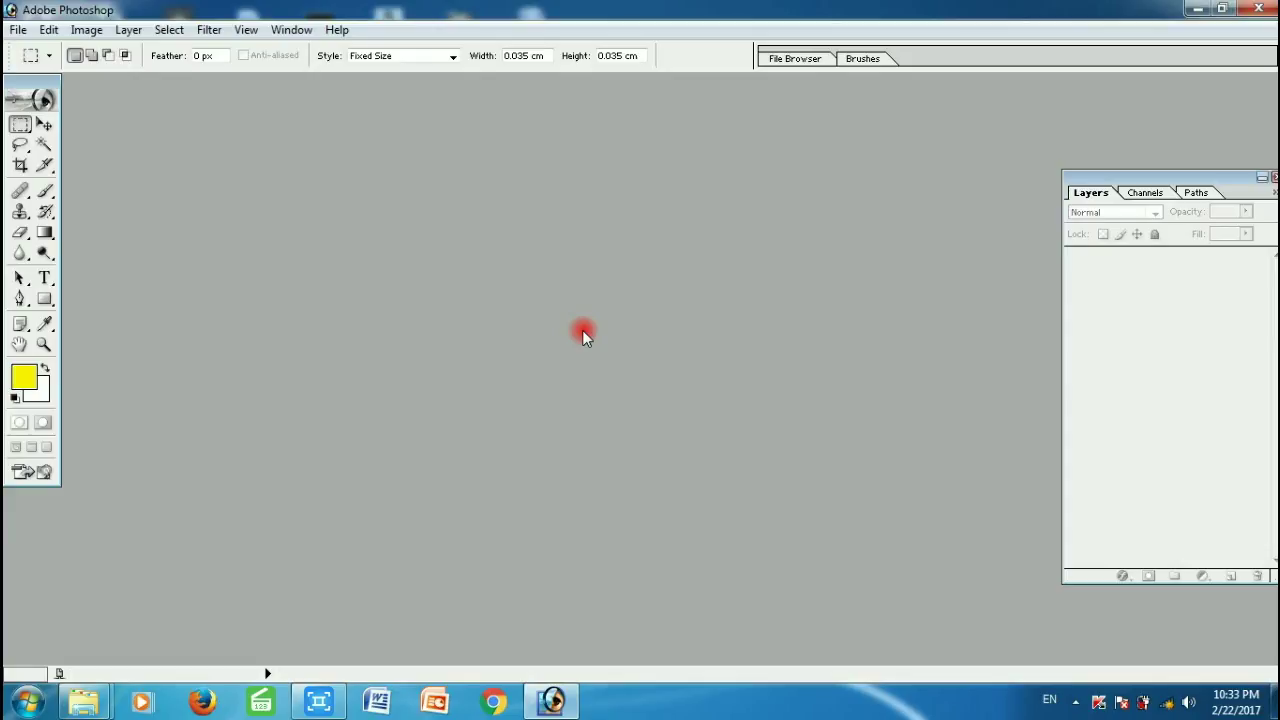
pyautogui.click(377, 700)
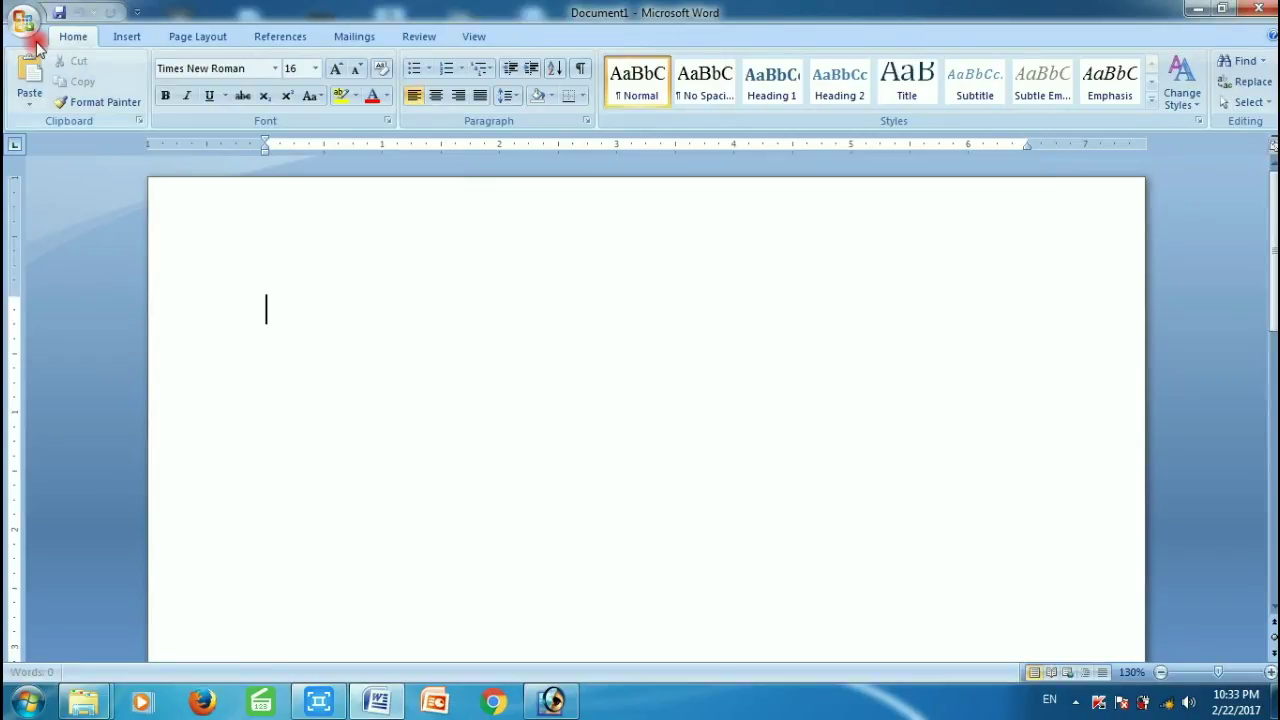
# - Open the recent wedding Card document and review its first step about a new canvas
pyautogui.click(24, 22)
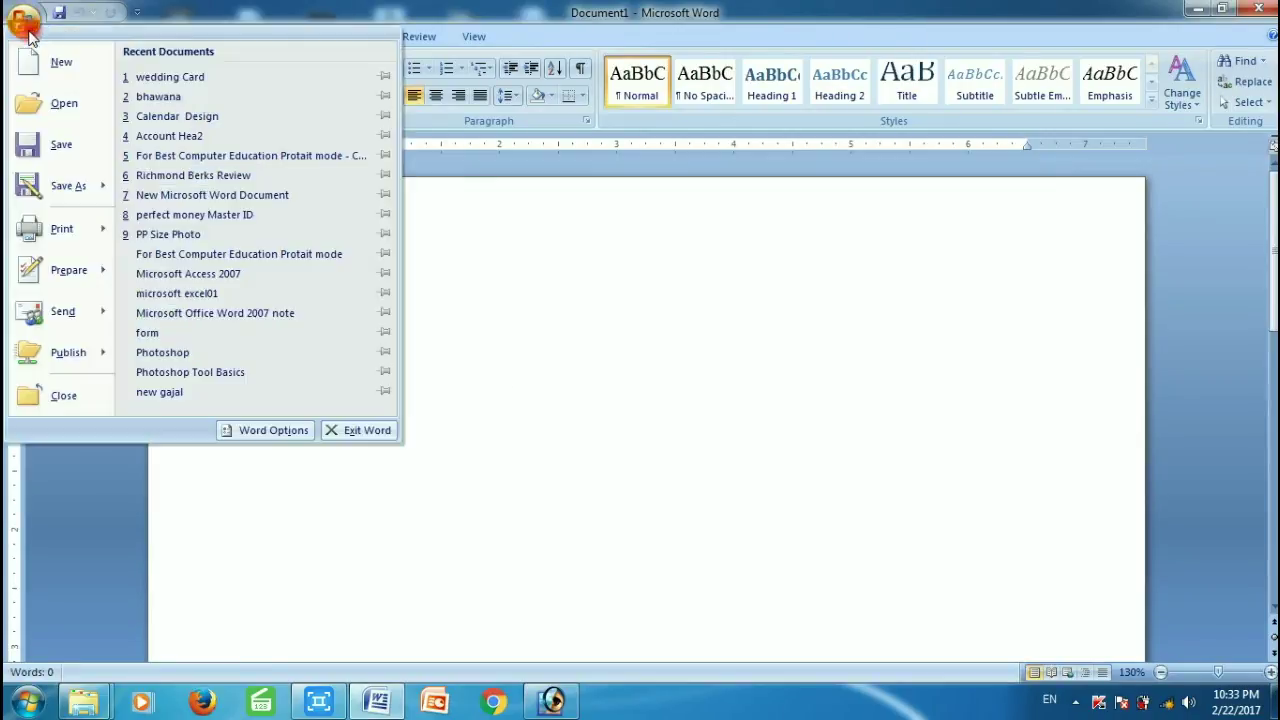
pyautogui.click(181, 77)
pyautogui.click(503, 349)
pyautogui.moveTo(168, 258); pyautogui.dragTo(372, 282)
pyautogui.moveTo(468, 320); pyautogui.dragTo(200, 317)
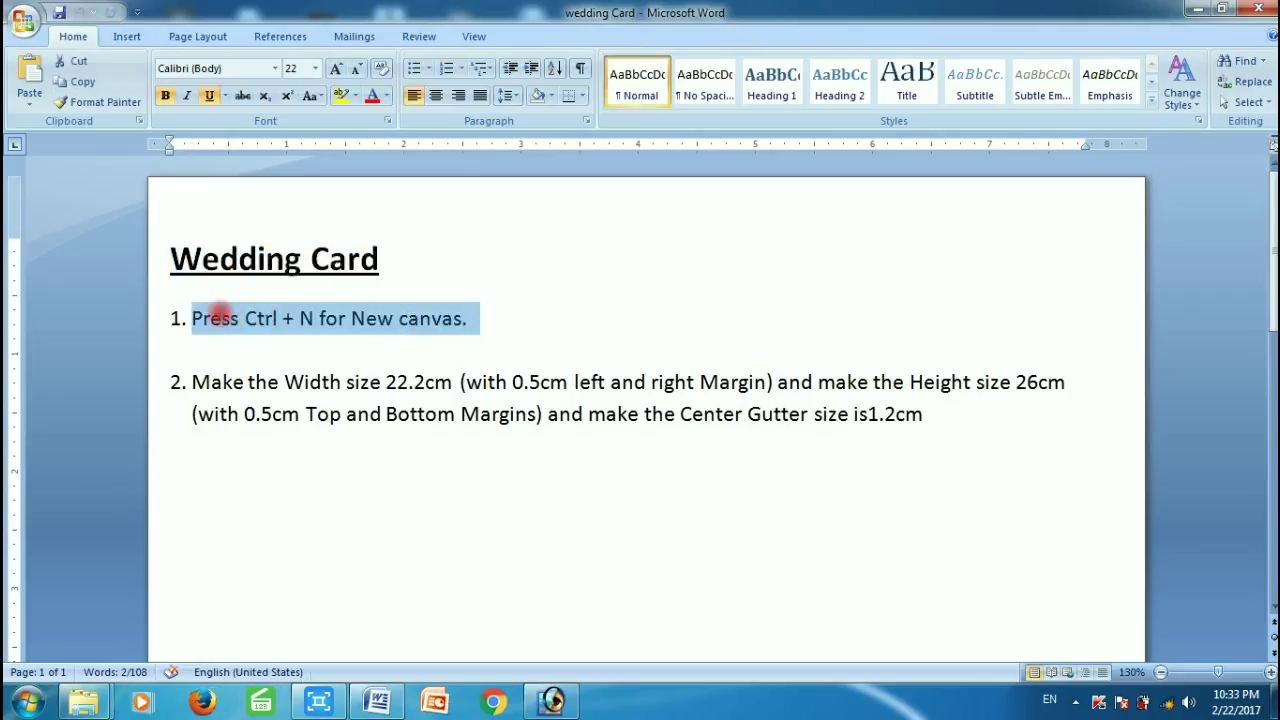
pyautogui.click(298, 318)
# - Open Photoshop's New document dialog, then return to the notes to read the 22.2cm width
pyautogui.click(560, 697)
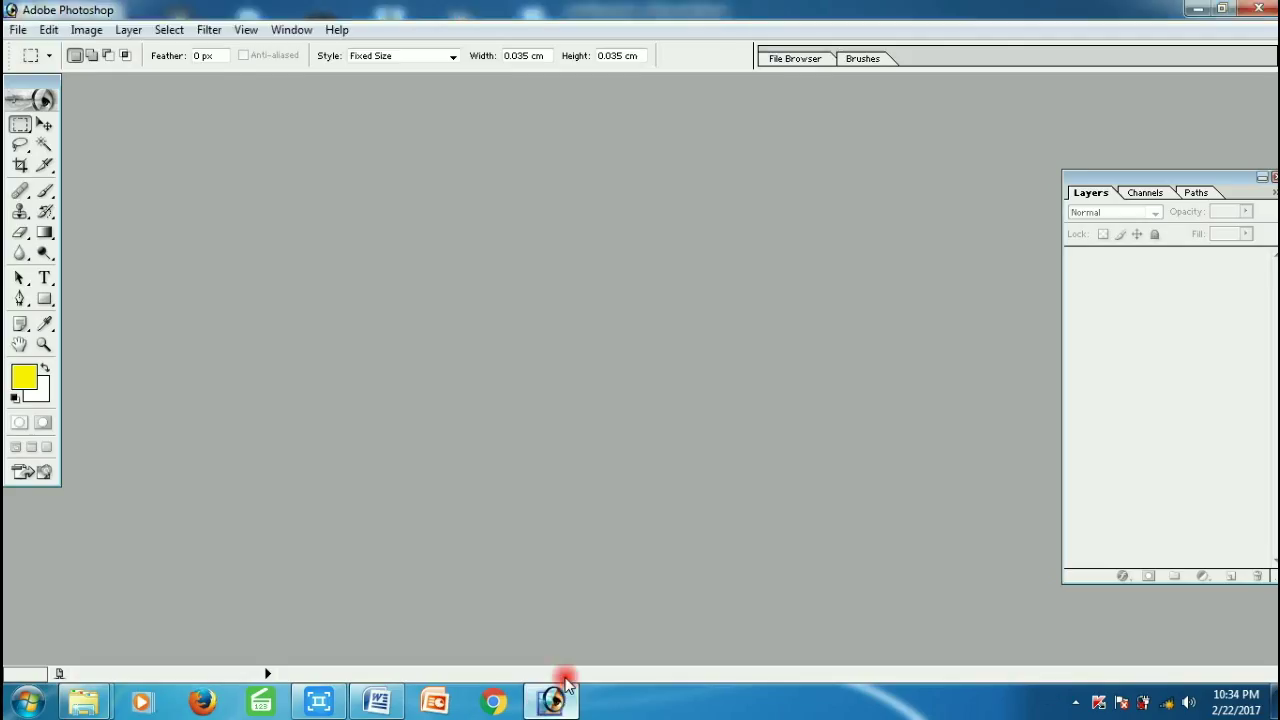
pyautogui.hotkey('ctrl', 'n')
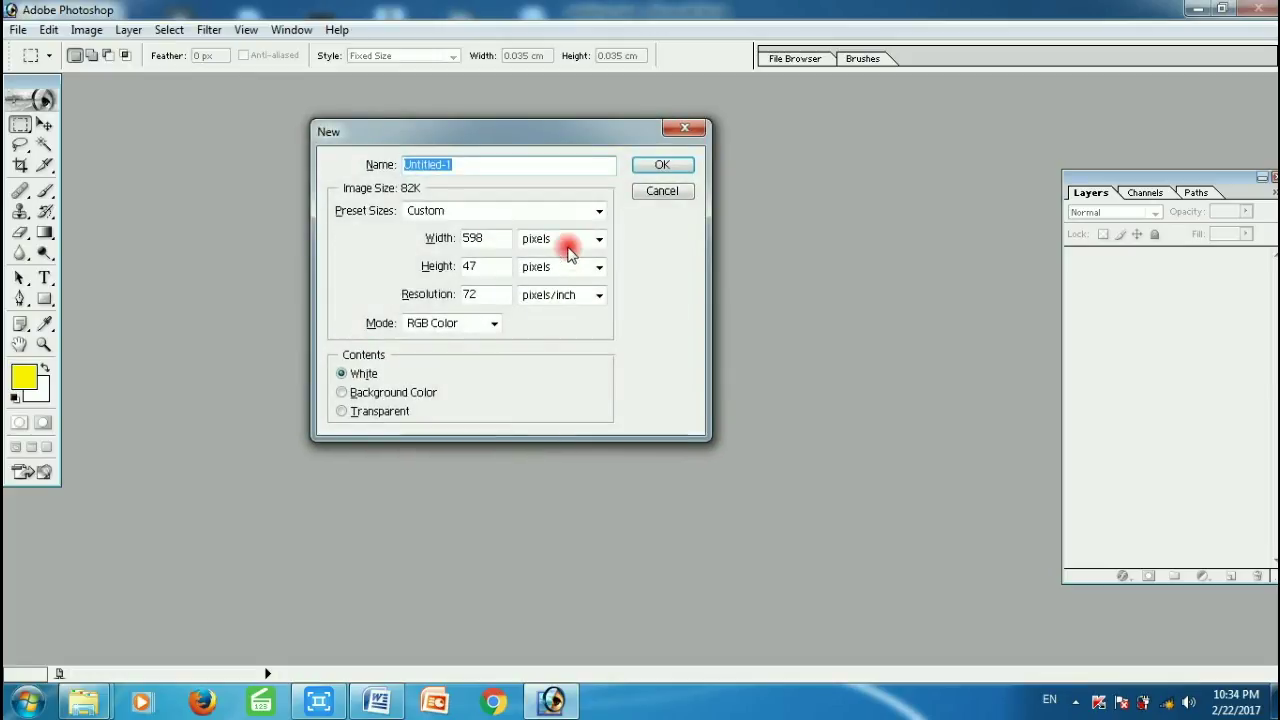
pyautogui.click(553, 700)
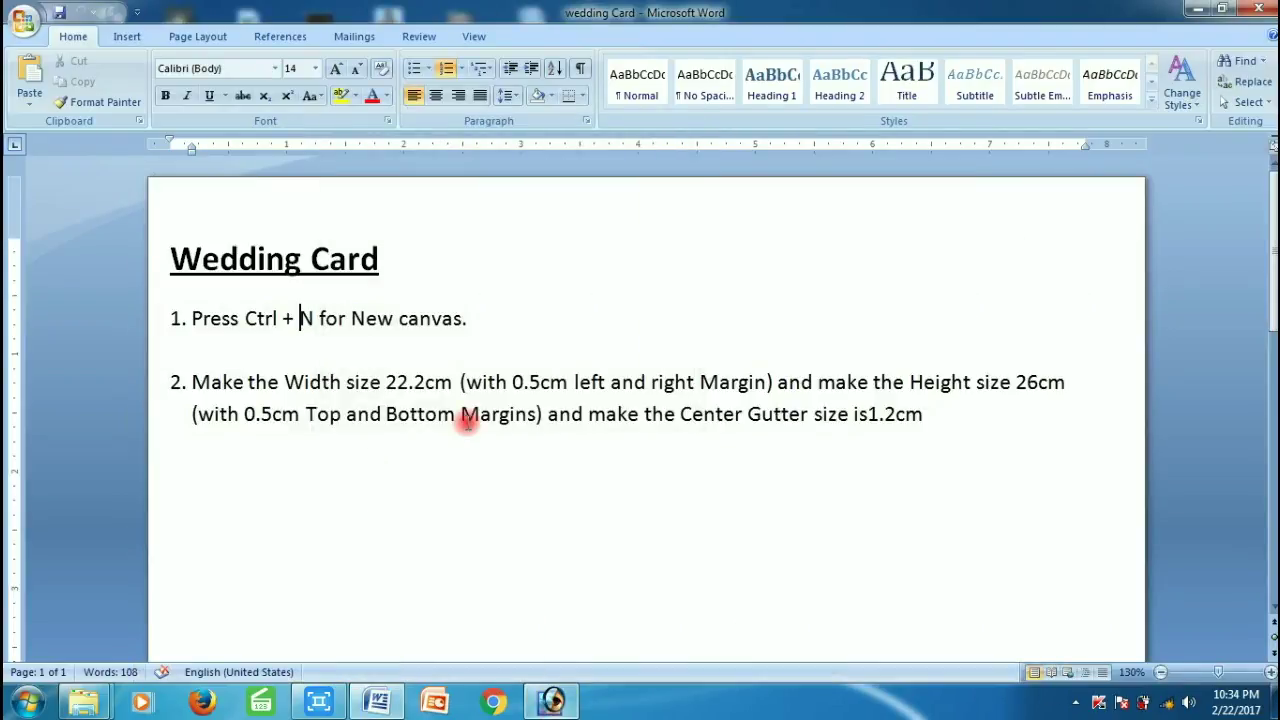
pyautogui.moveTo(193, 383); pyautogui.dragTo(418, 383)
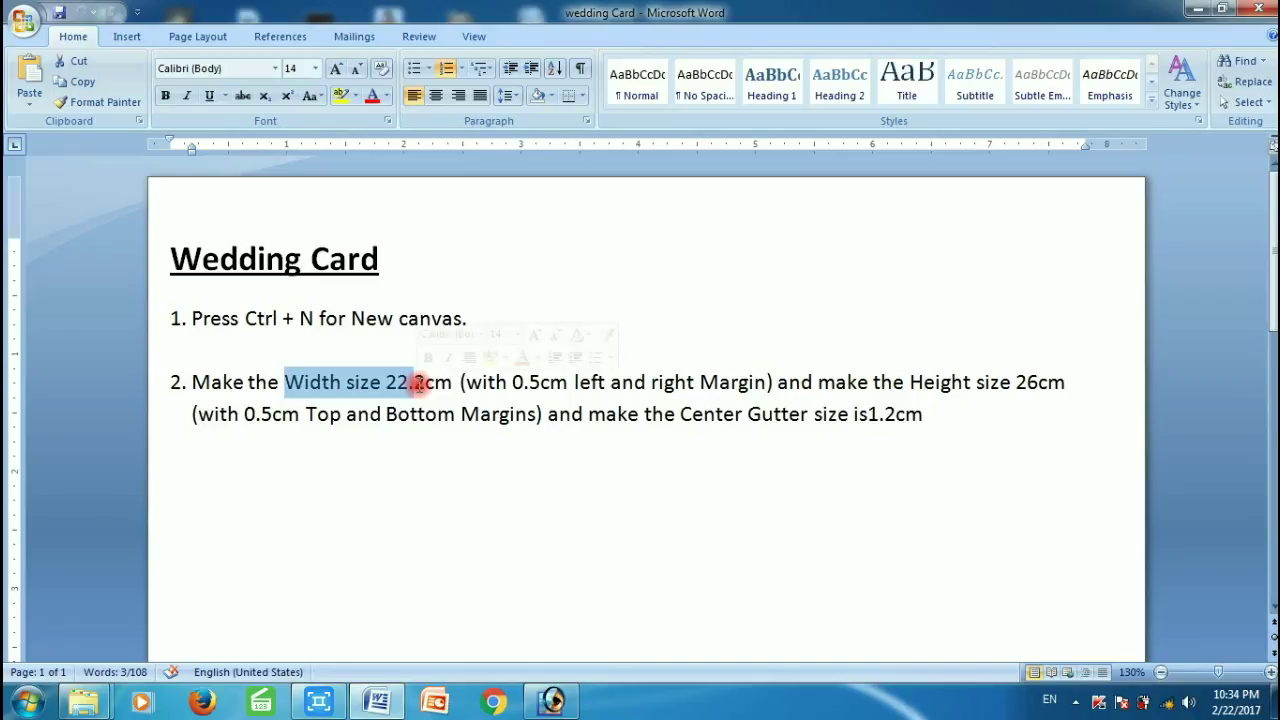
pyautogui.click(417, 383)
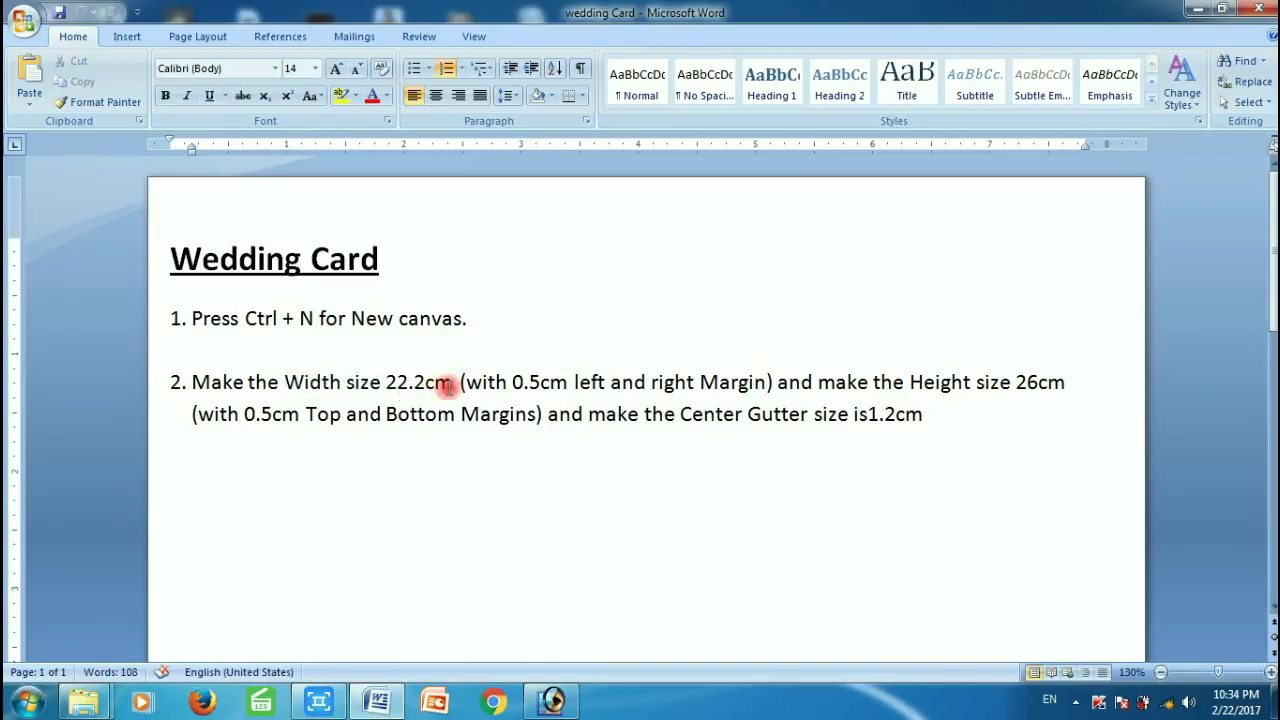
# - Read the side margins, 26cm height, top and bottom margins, and 1.2cm centre gutter
pyautogui.moveTo(462, 383); pyautogui.dragTo(768, 386)
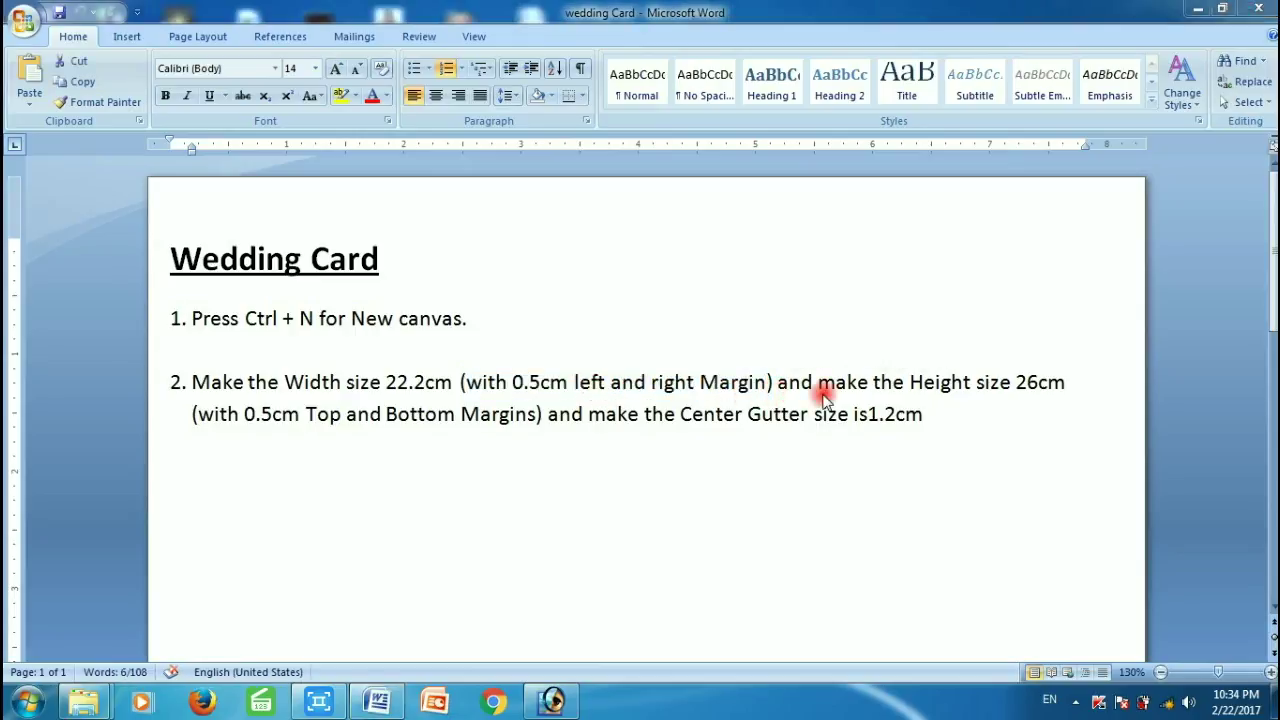
pyautogui.moveTo(909, 380); pyautogui.dragTo(1068, 382)
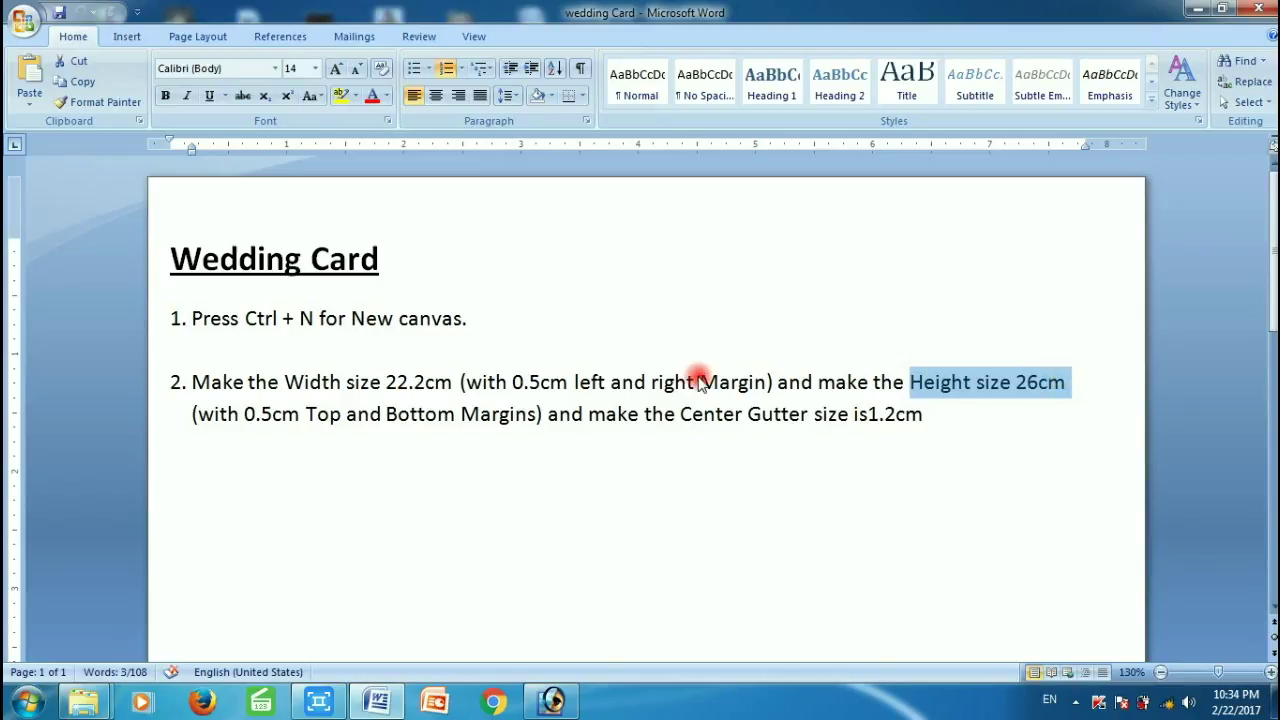
pyautogui.moveTo(198, 414); pyautogui.dragTo(340, 414)
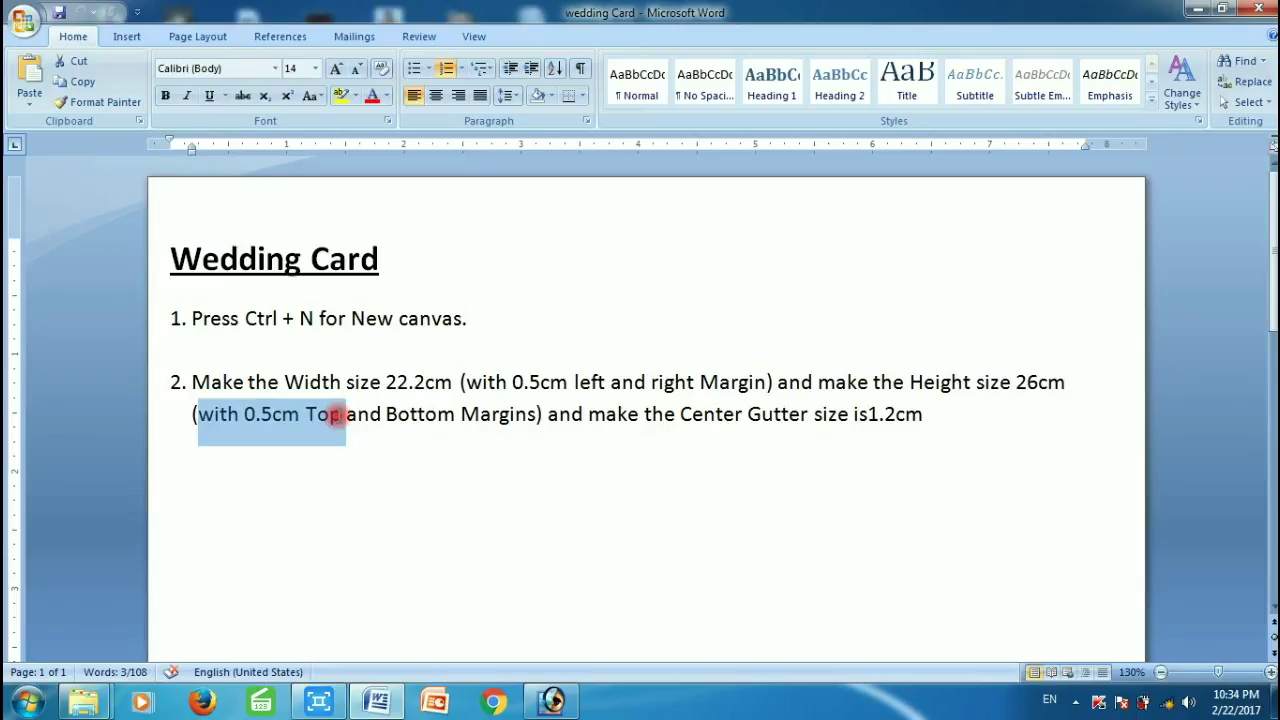
pyautogui.click(381, 418)
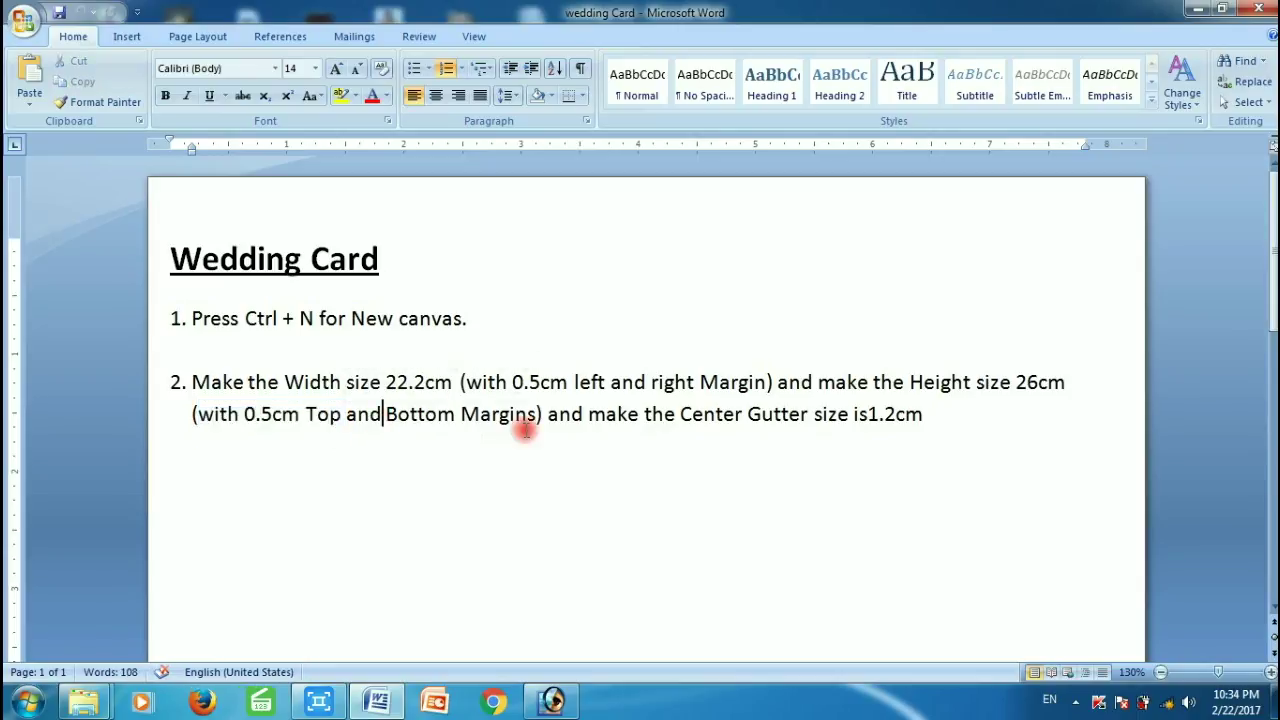
pyautogui.moveTo(529, 420); pyautogui.dragTo(346, 416)
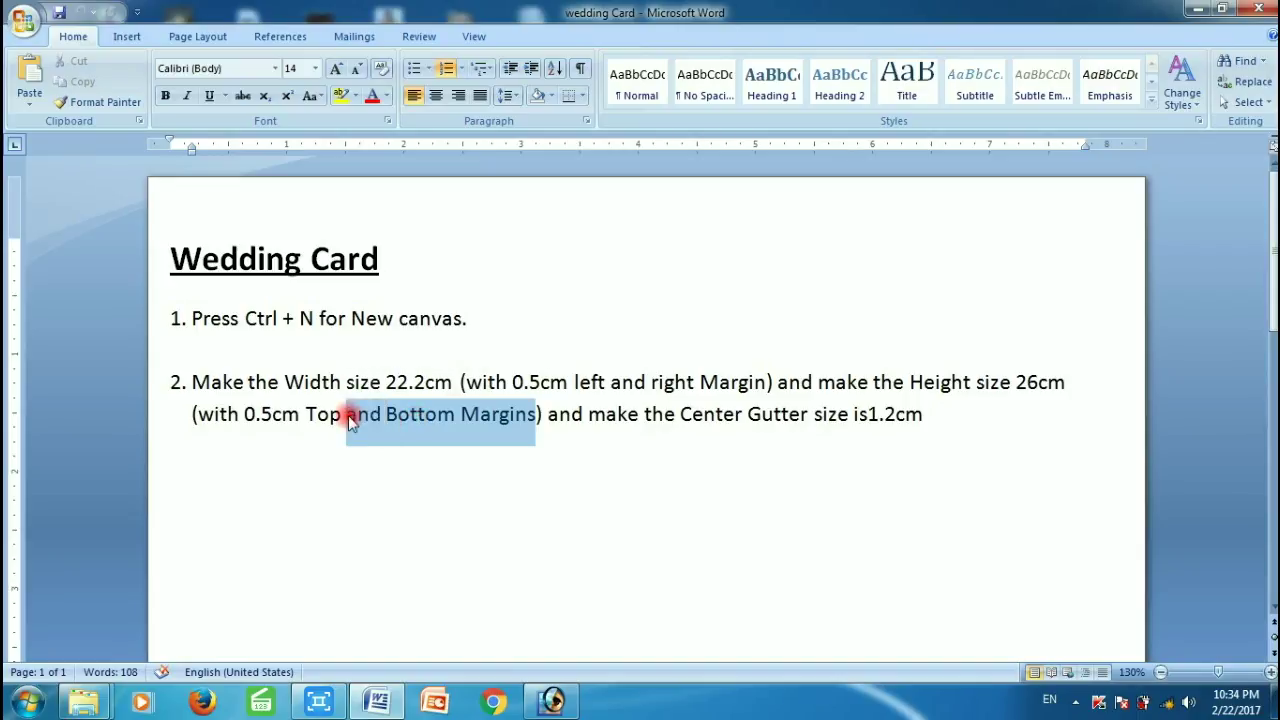
pyautogui.click(556, 420)
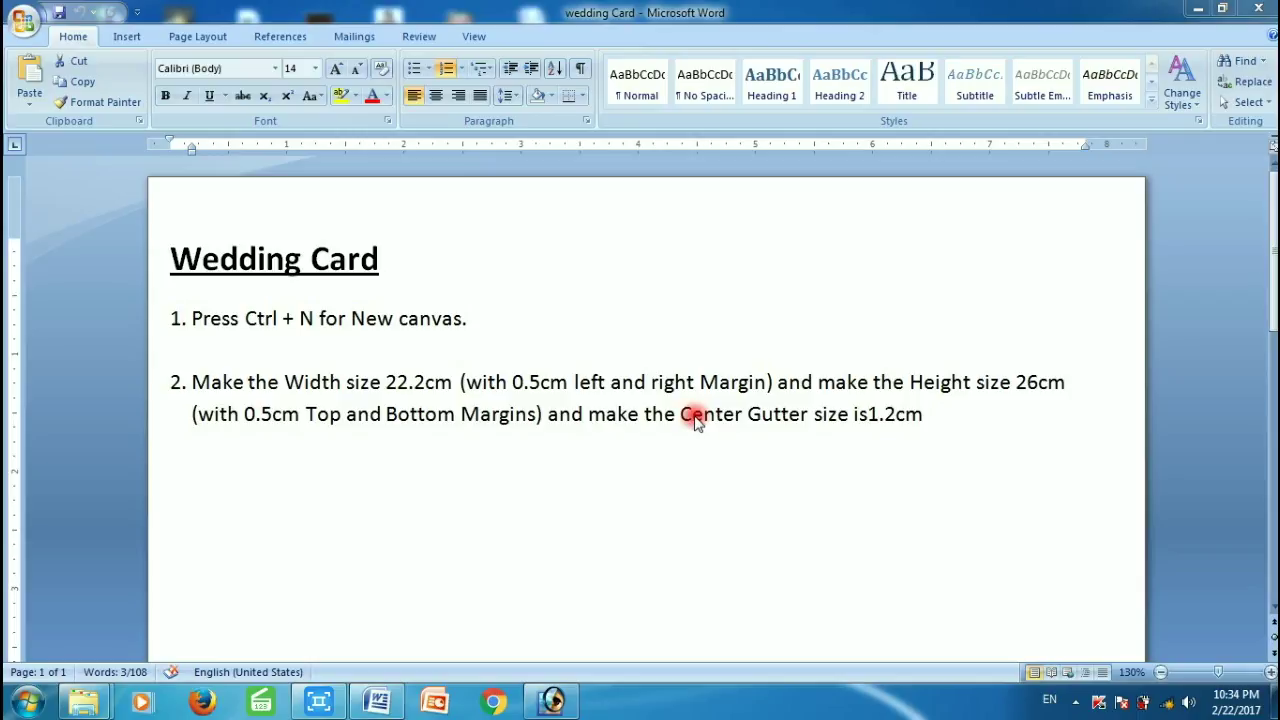
pyautogui.moveTo(852, 418); pyautogui.dragTo(910, 424)
pyautogui.click(905, 422)
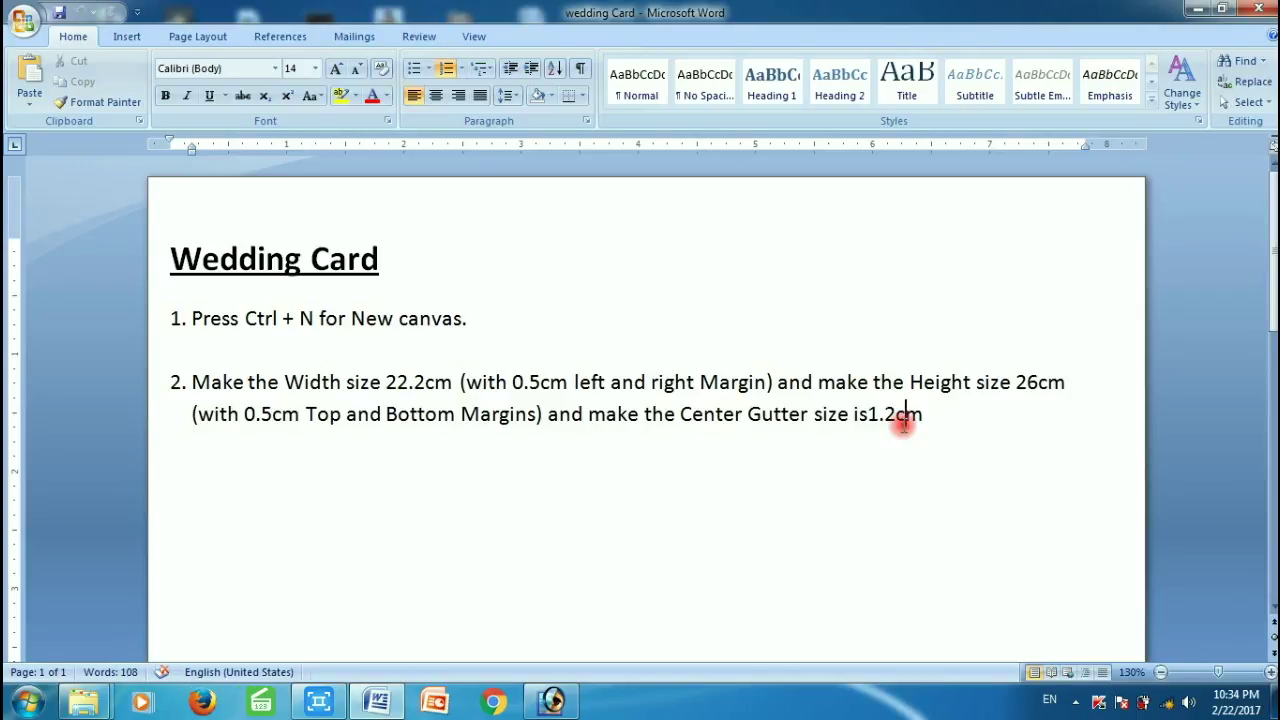
pyautogui.click(553, 702)
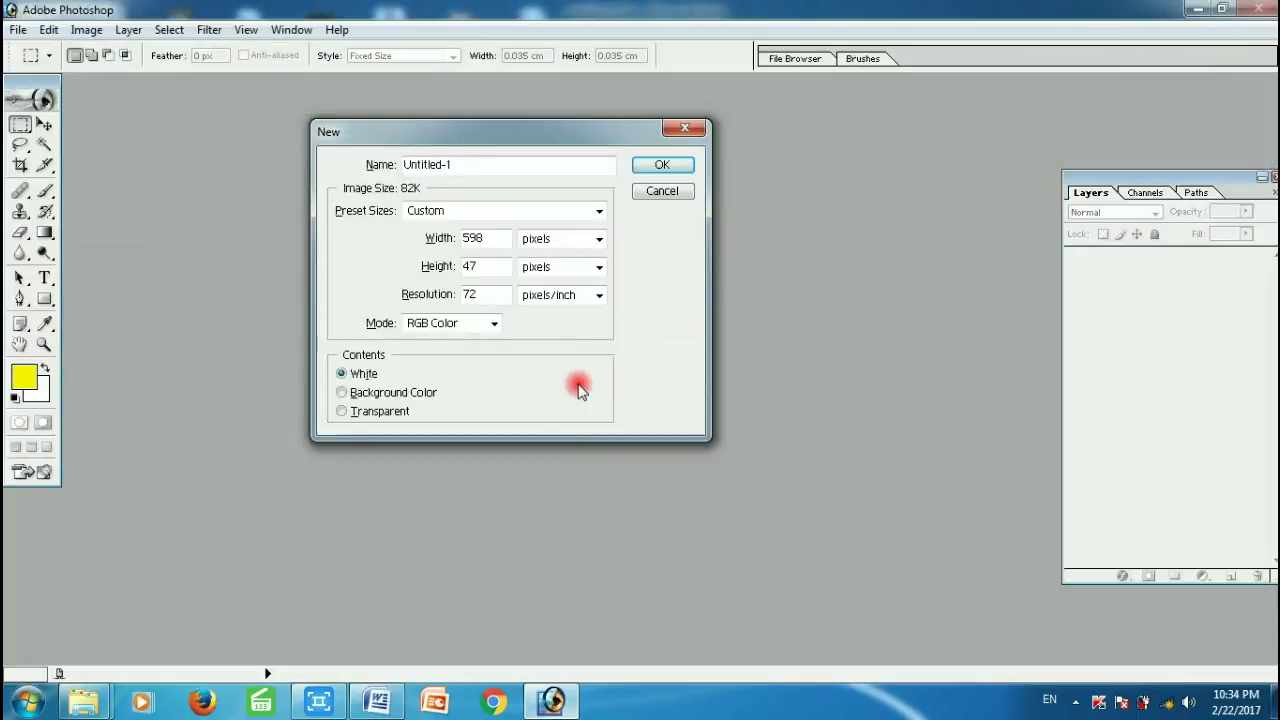
# - Create a new canvas in centimetres: width 22.2, height 26, resolution 300 pixels/inch
pyautogui.click(539, 240)
pyautogui.click(547, 283)
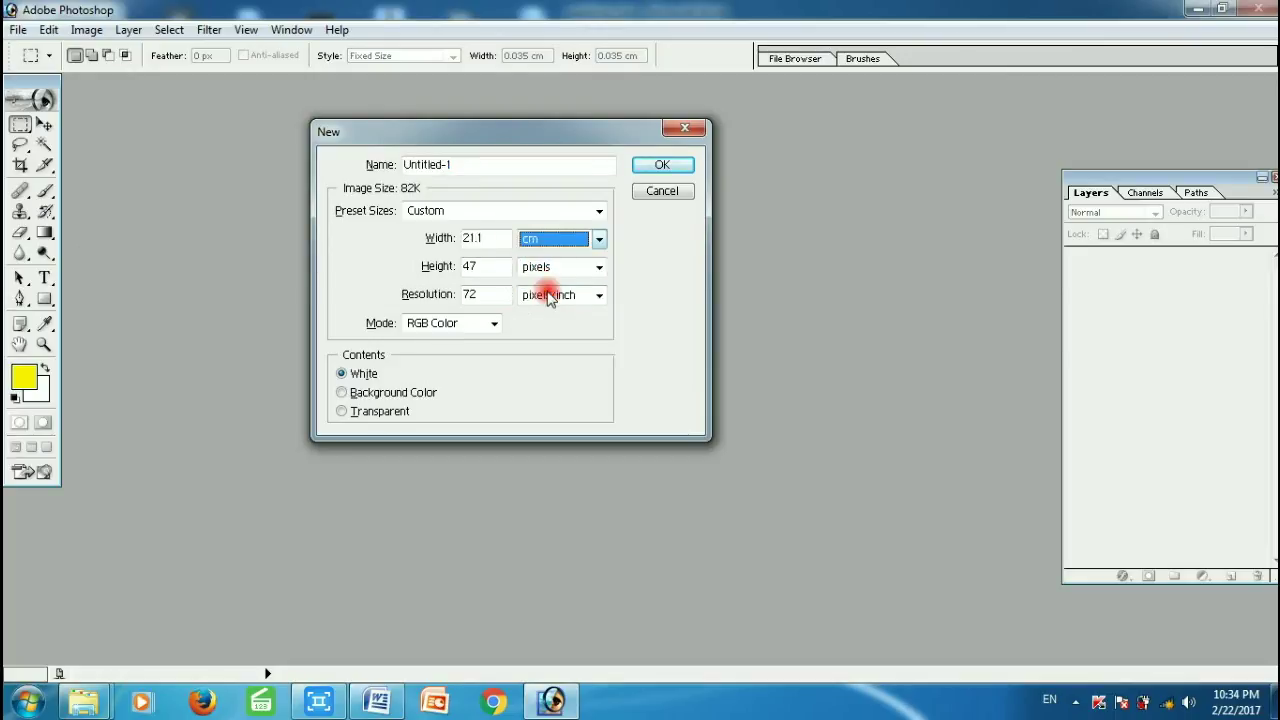
pyautogui.click(558, 267)
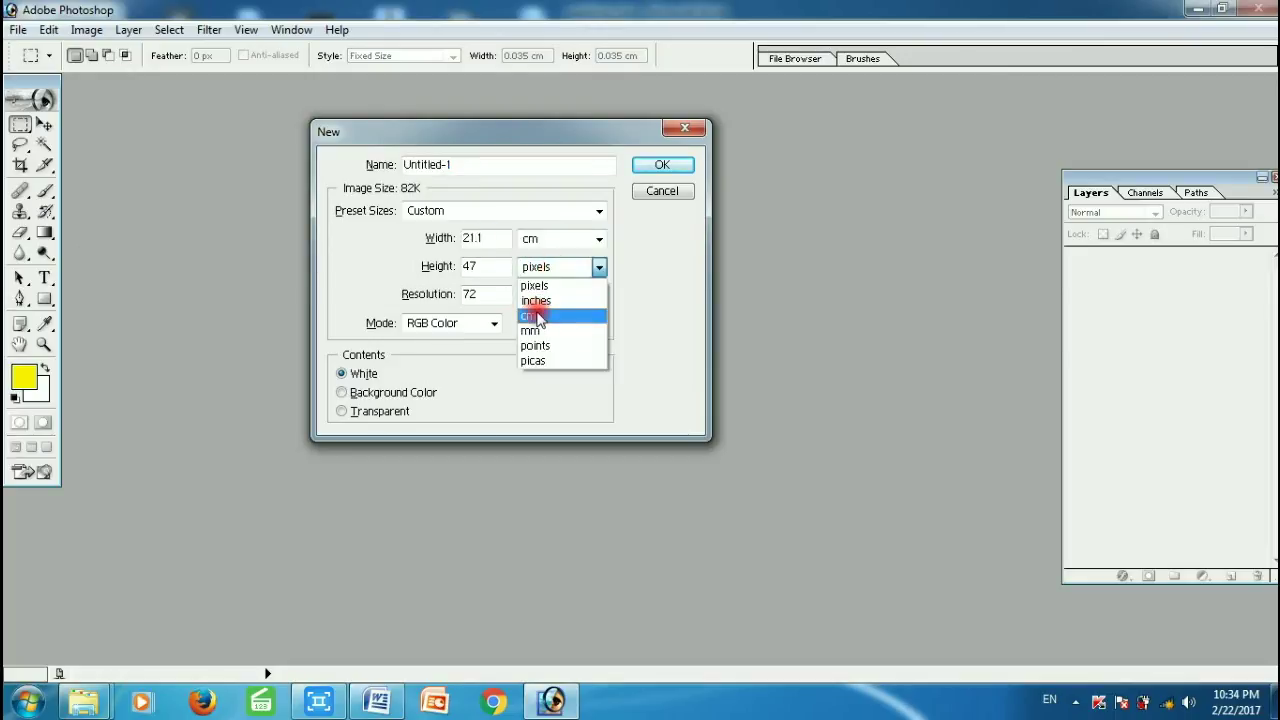
pyautogui.click(538, 316)
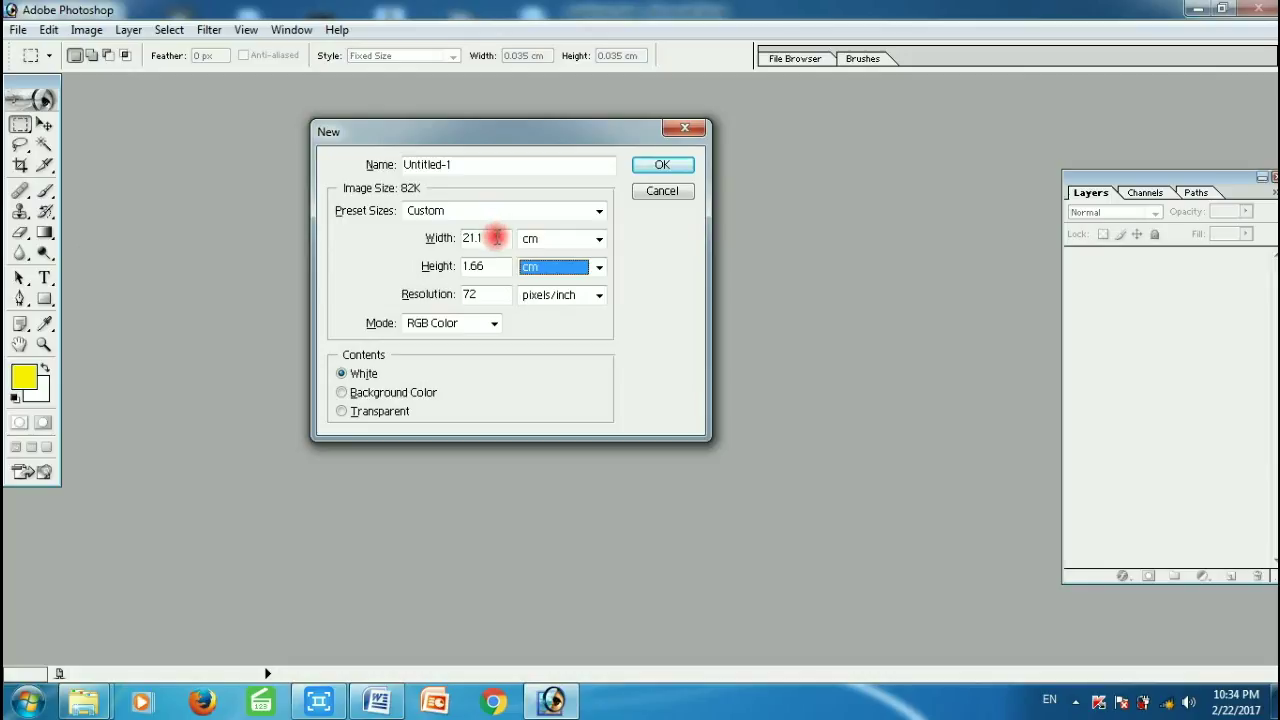
pyautogui.moveTo(496, 238); pyautogui.dragTo(449, 244)
pyautogui.write('22.2')
pyautogui.press('Tab')
pyautogui.write('26')
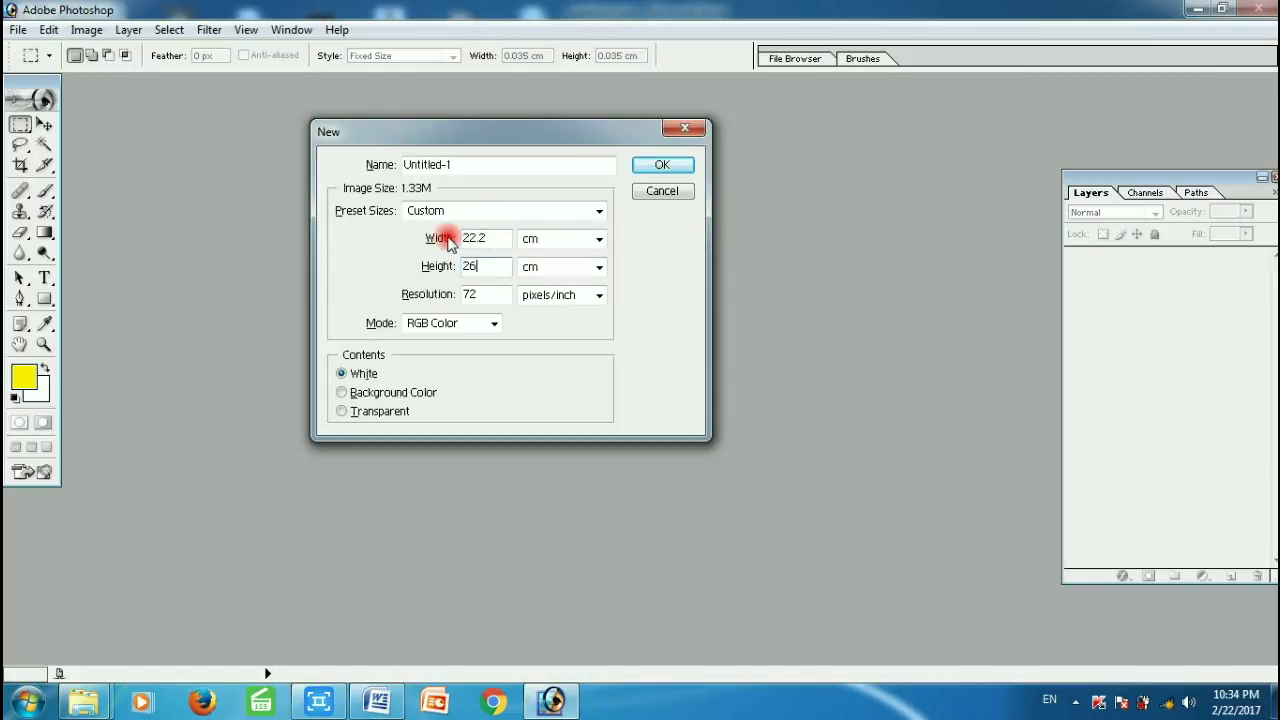
pyautogui.press('Tab')
pyautogui.write('300')
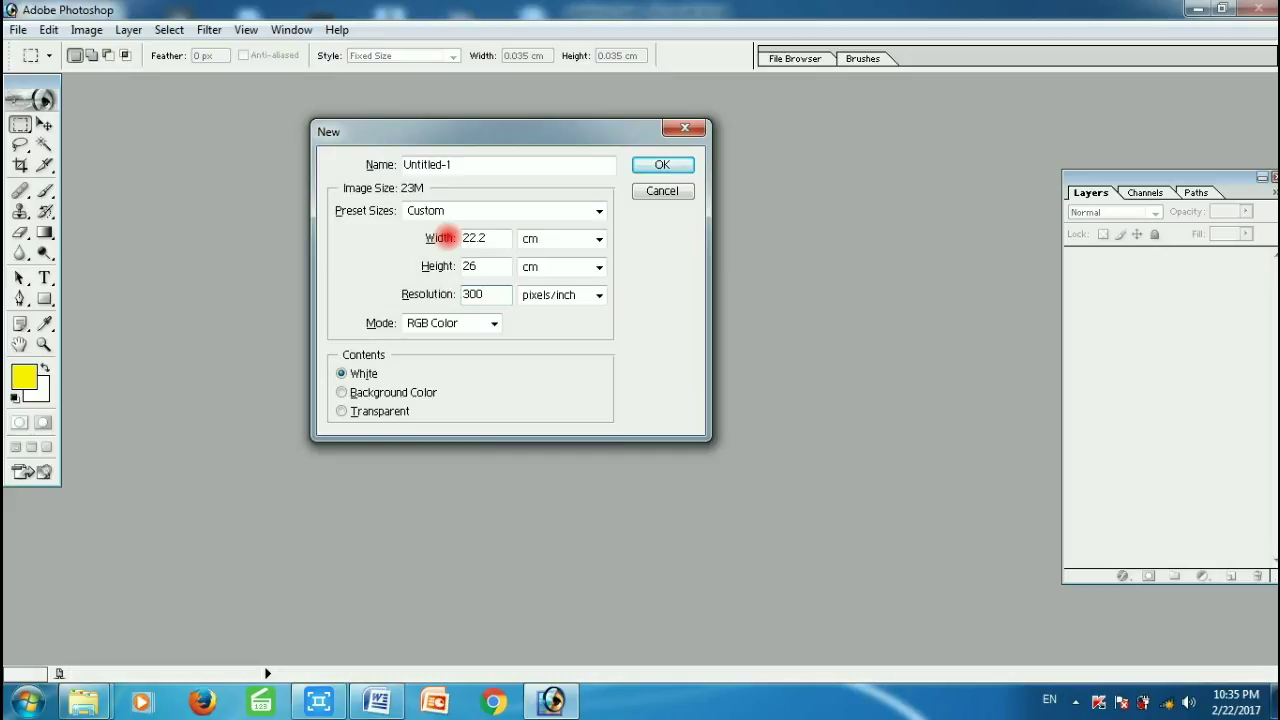
pyautogui.click(660, 170)
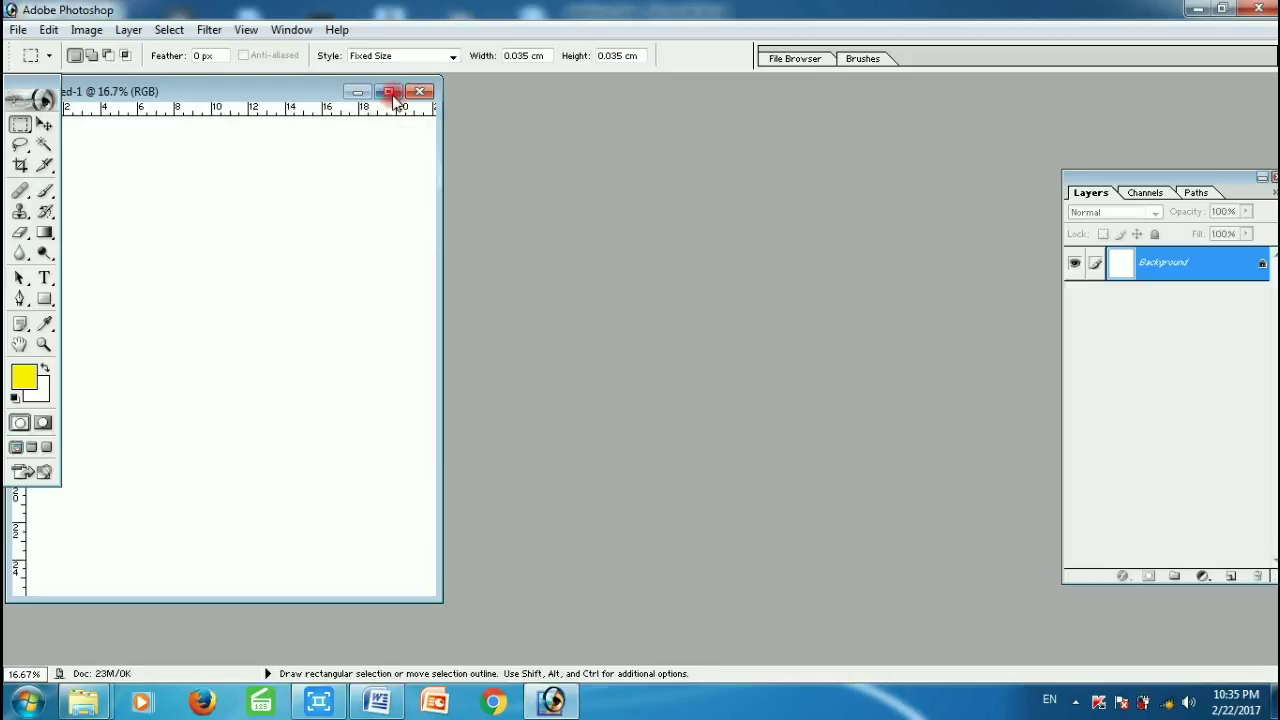
# - Maximize the document and set the Rectangular Marquee to Fixed Size with 0.5 cm width
pyautogui.click(400, 95)
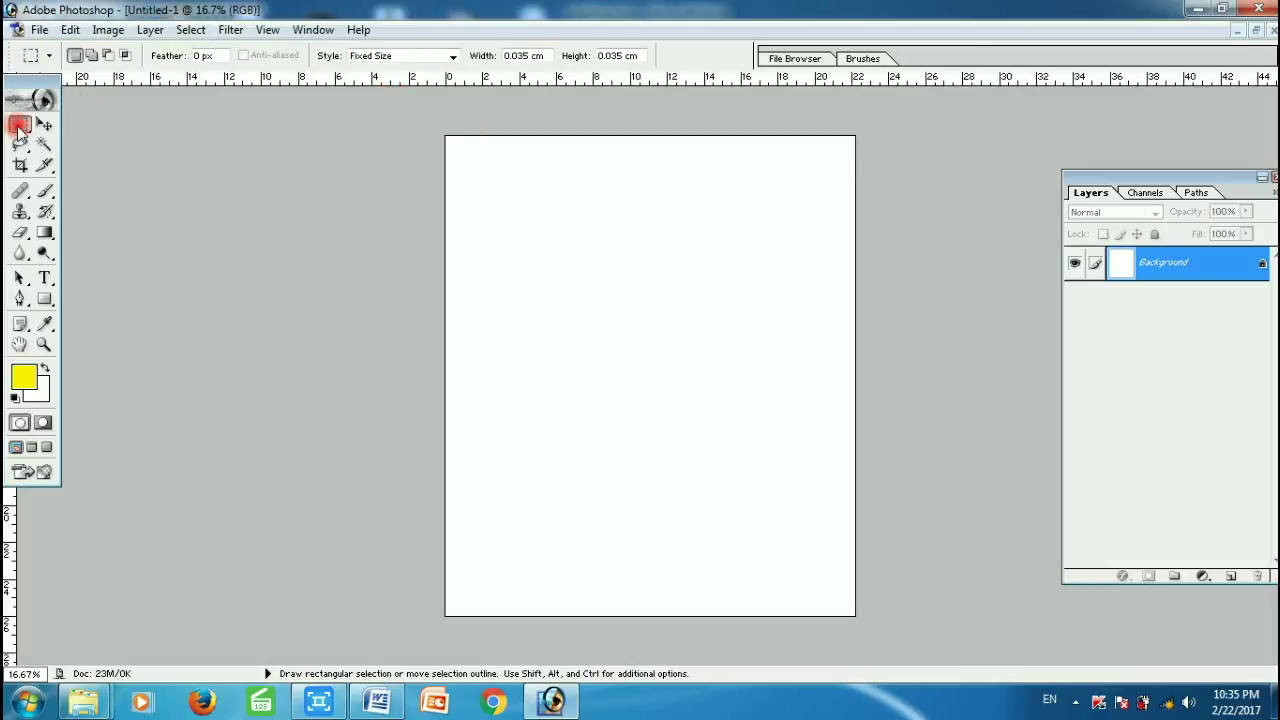
pyautogui.click(398, 56)
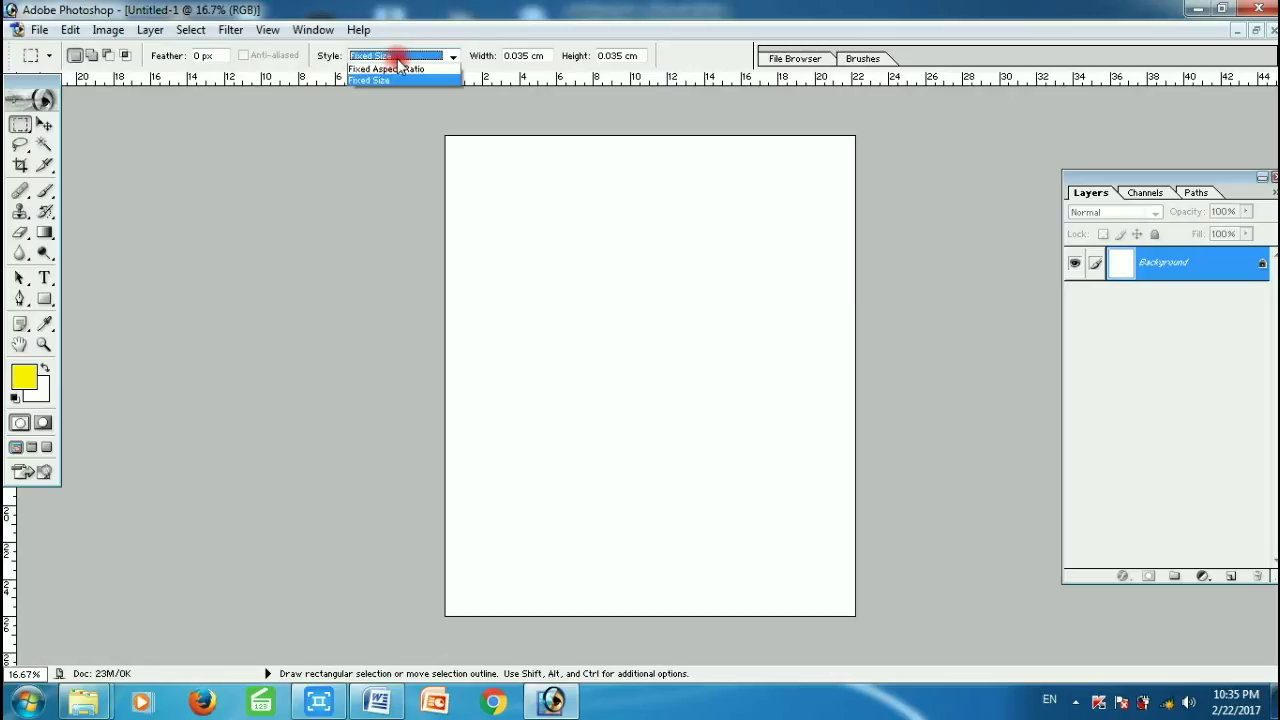
pyautogui.click(381, 70)
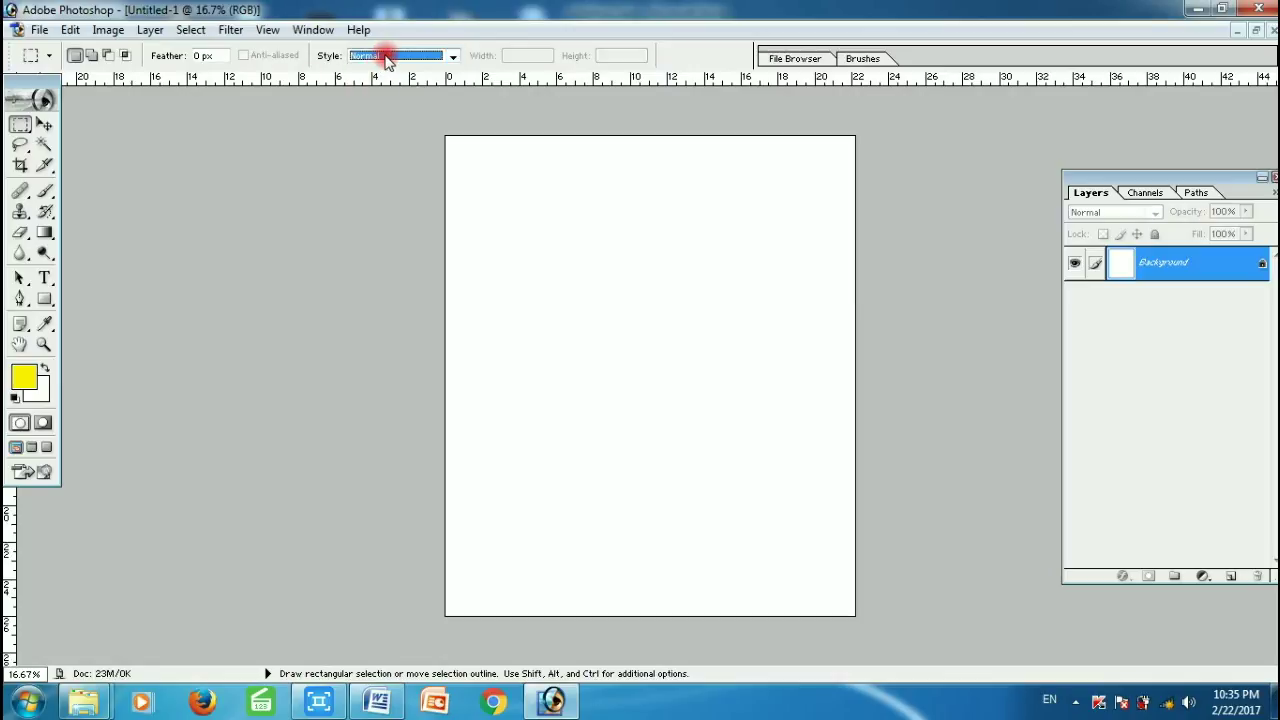
pyautogui.click(383, 57)
pyautogui.click(386, 55)
pyautogui.click(363, 92)
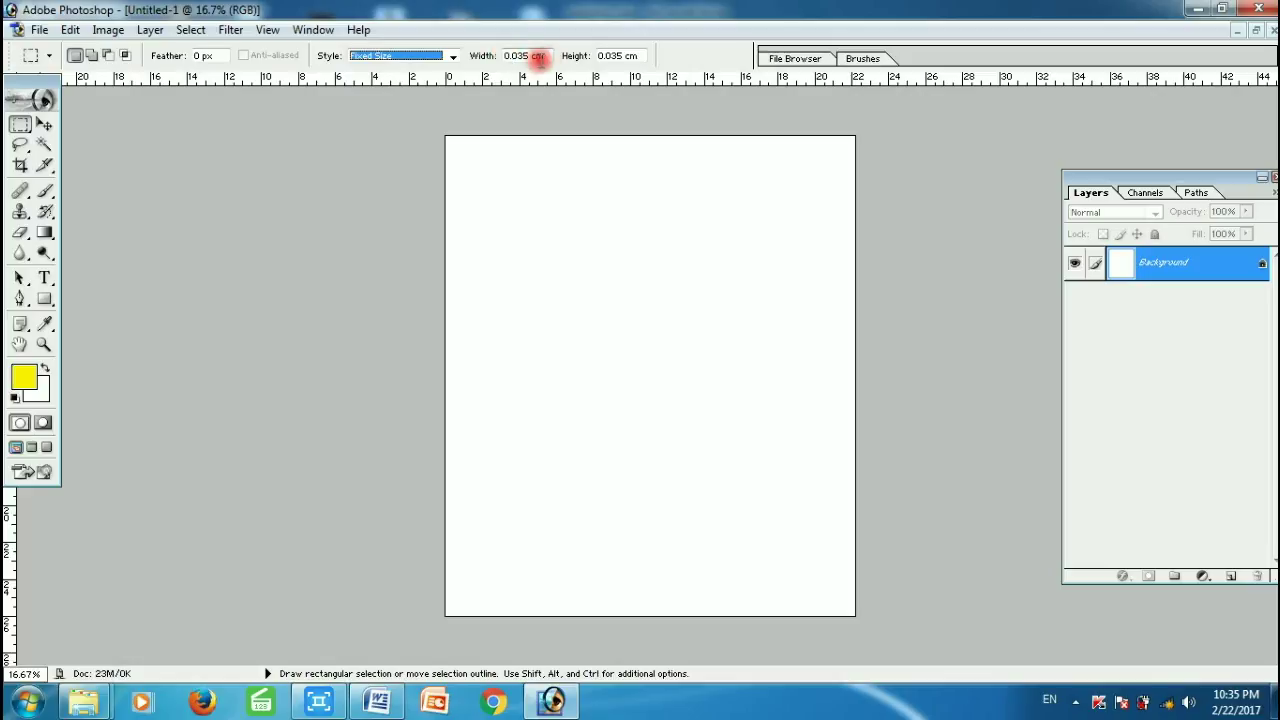
pyautogui.moveTo(555, 55); pyautogui.dragTo(449, 58)
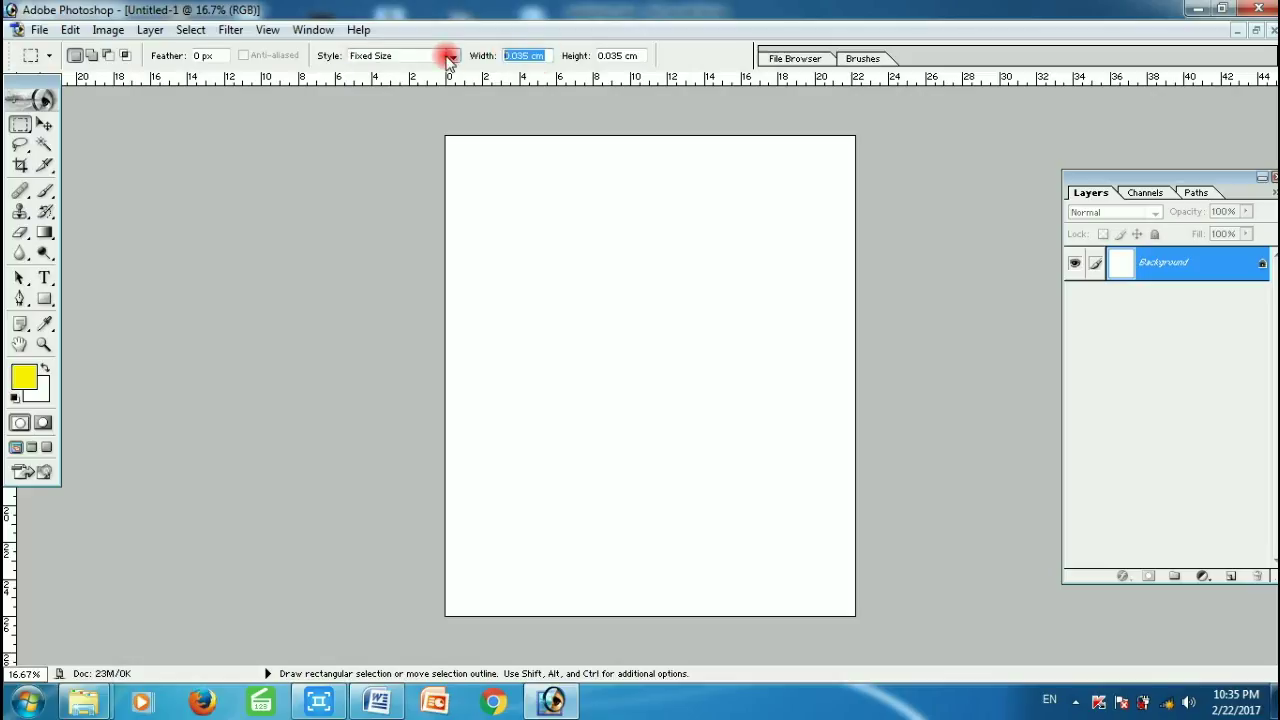
pyautogui.write('0.5 cm')
pyautogui.press('Tab')
pyautogui.write('0.')
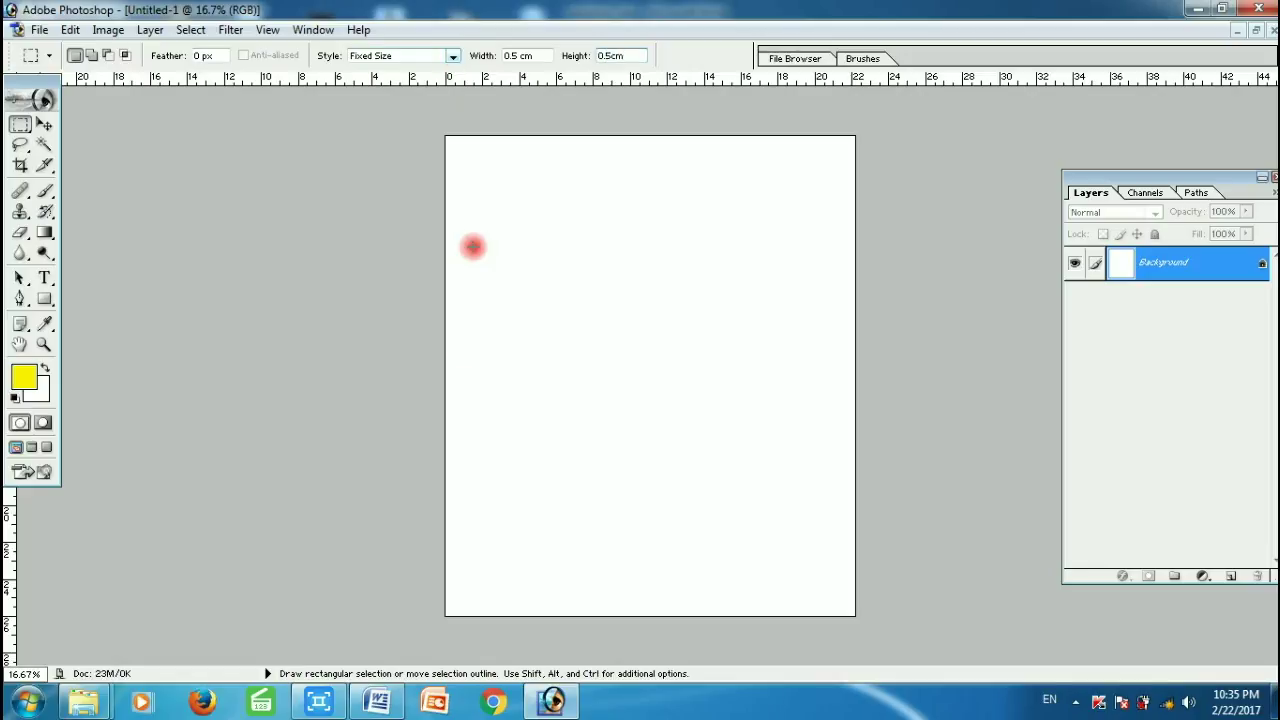
# - Recheck the margin notes and place the 0.5 cm square in the canvas's top-left corner
pyautogui.click(551, 702)
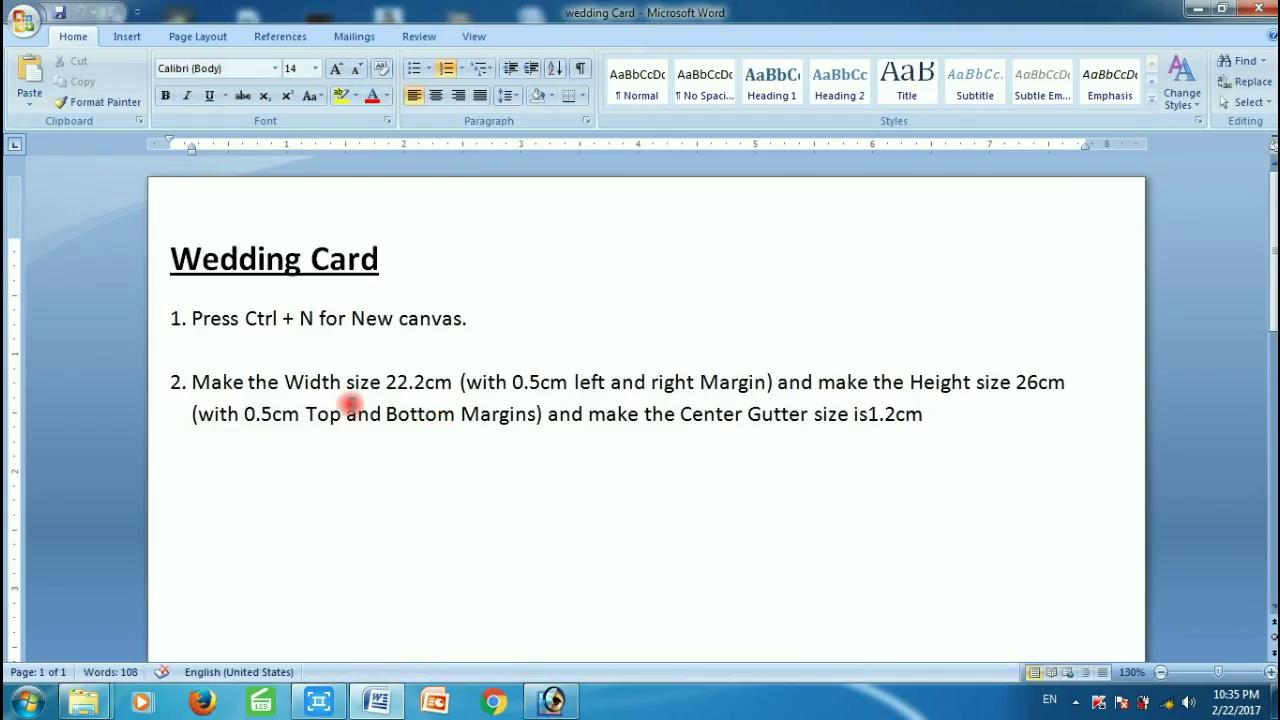
pyautogui.moveTo(199, 414)
pyautogui.mouseDown()
pyautogui.moveTo(437, 420)
pyautogui.moveTo(669, 382)
pyautogui.moveTo(745, 390)
pyautogui.mouseUp()
pyautogui.click(517, 414)
pyautogui.click(553, 695)
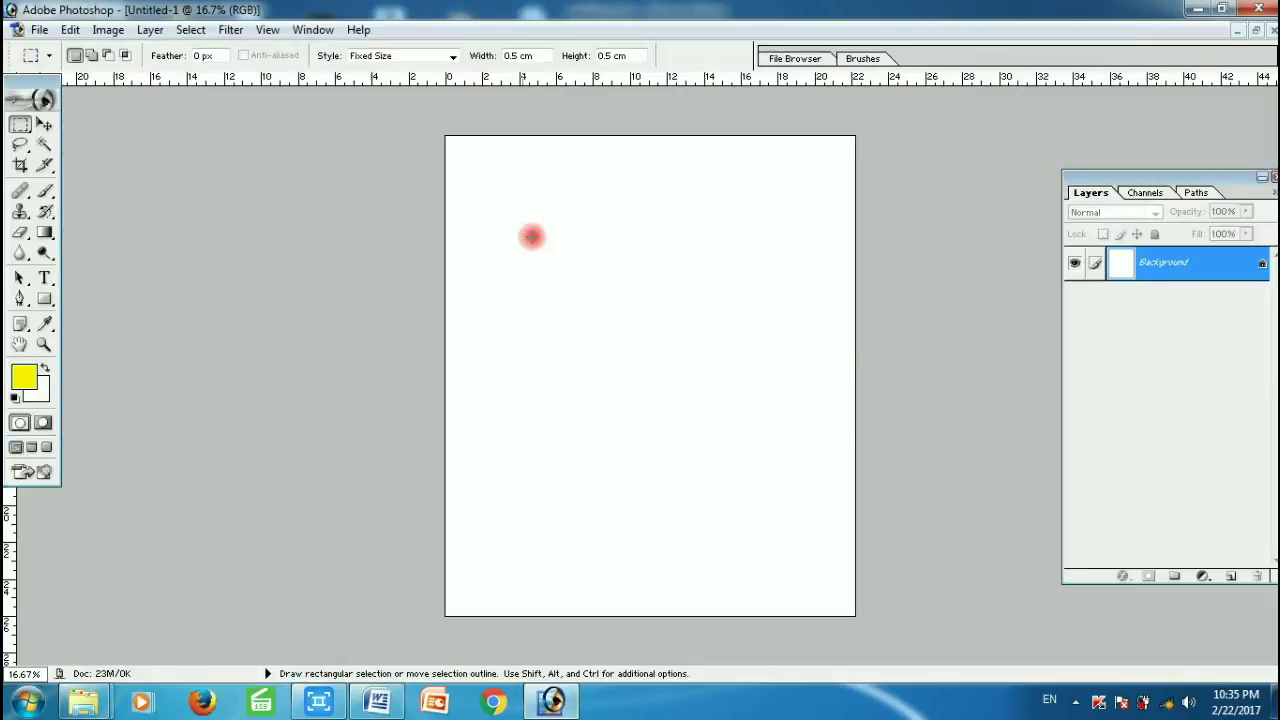
pyautogui.click(488, 188)
pyautogui.moveTo(489, 189); pyautogui.dragTo(457, 152)
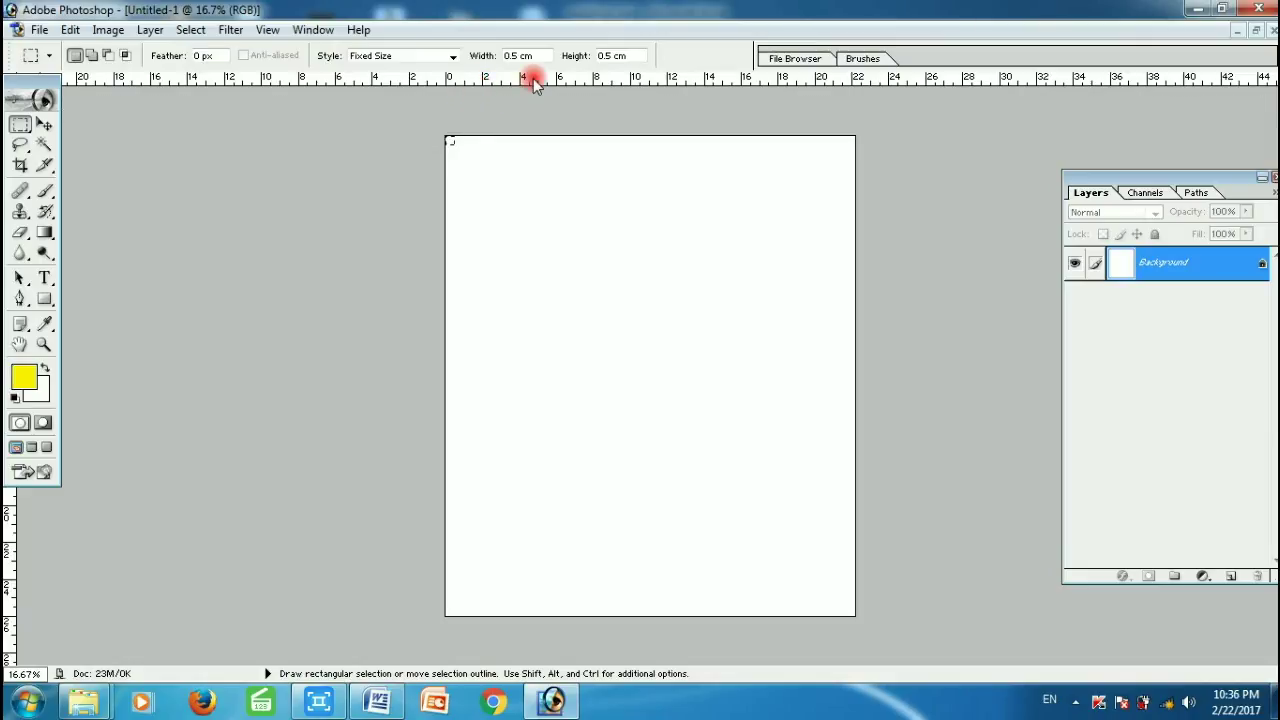
# - Drag guides from the rulers to the top, left, bottom and right 0.5 cm margins
pyautogui.hotkey('ctrl', 'r')
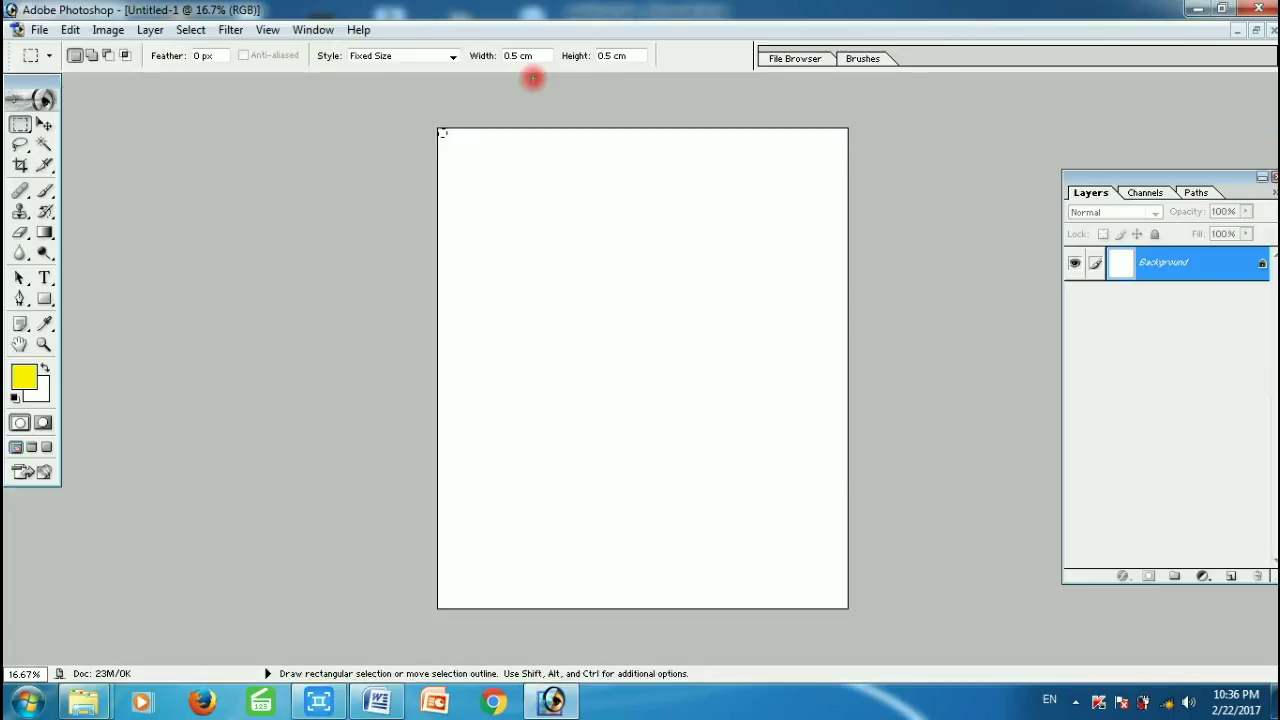
pyautogui.press('ctrl')
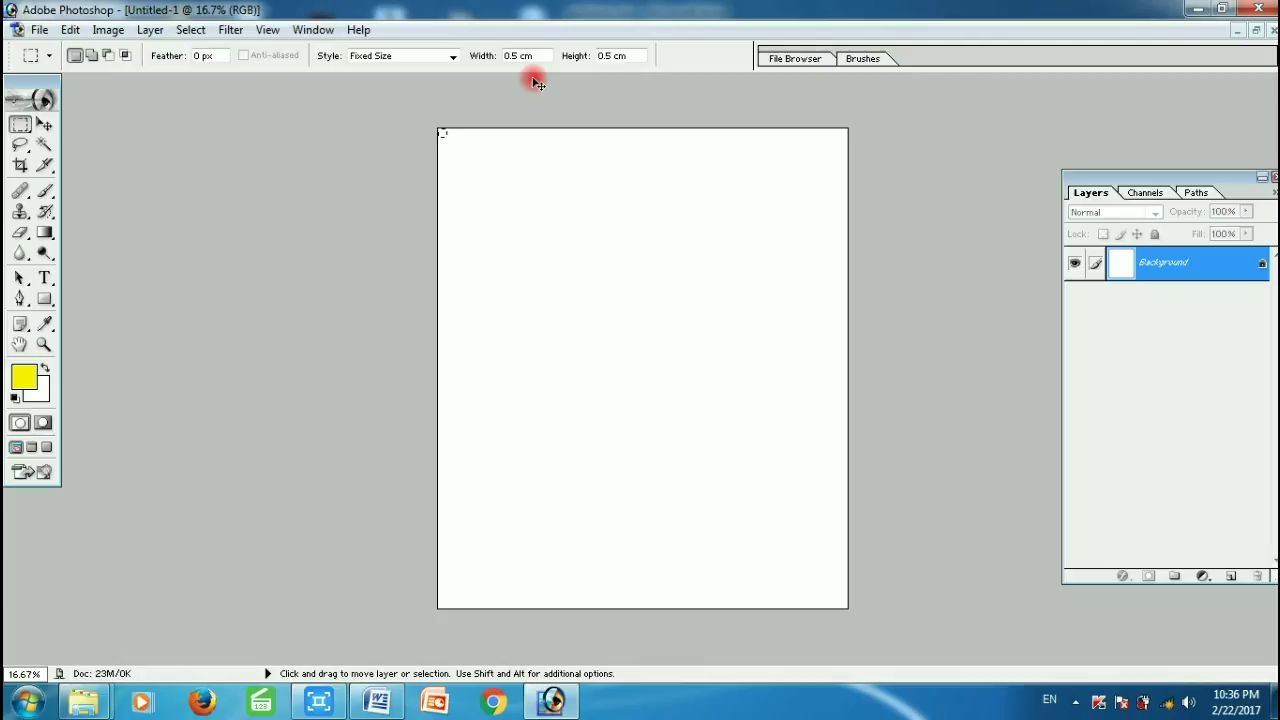
pyautogui.hotkey('ctrl', 'r')
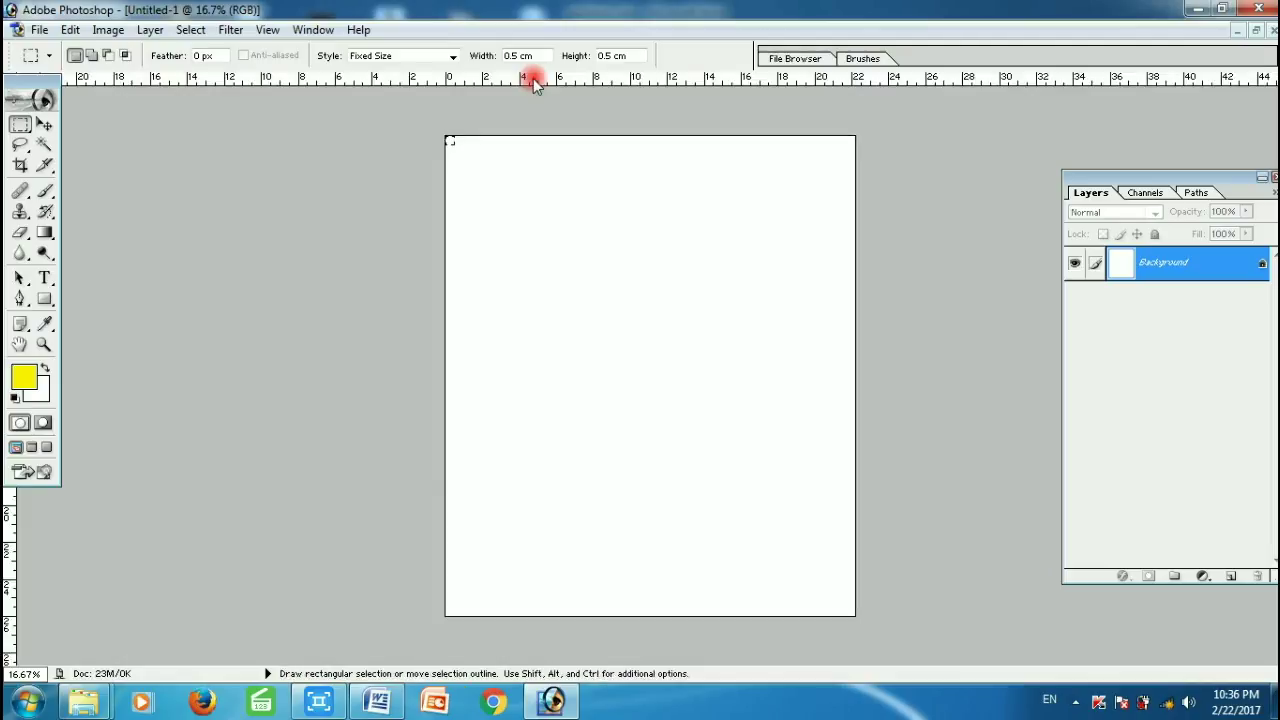
pyautogui.moveTo(533, 82); pyautogui.dragTo(531, 146)
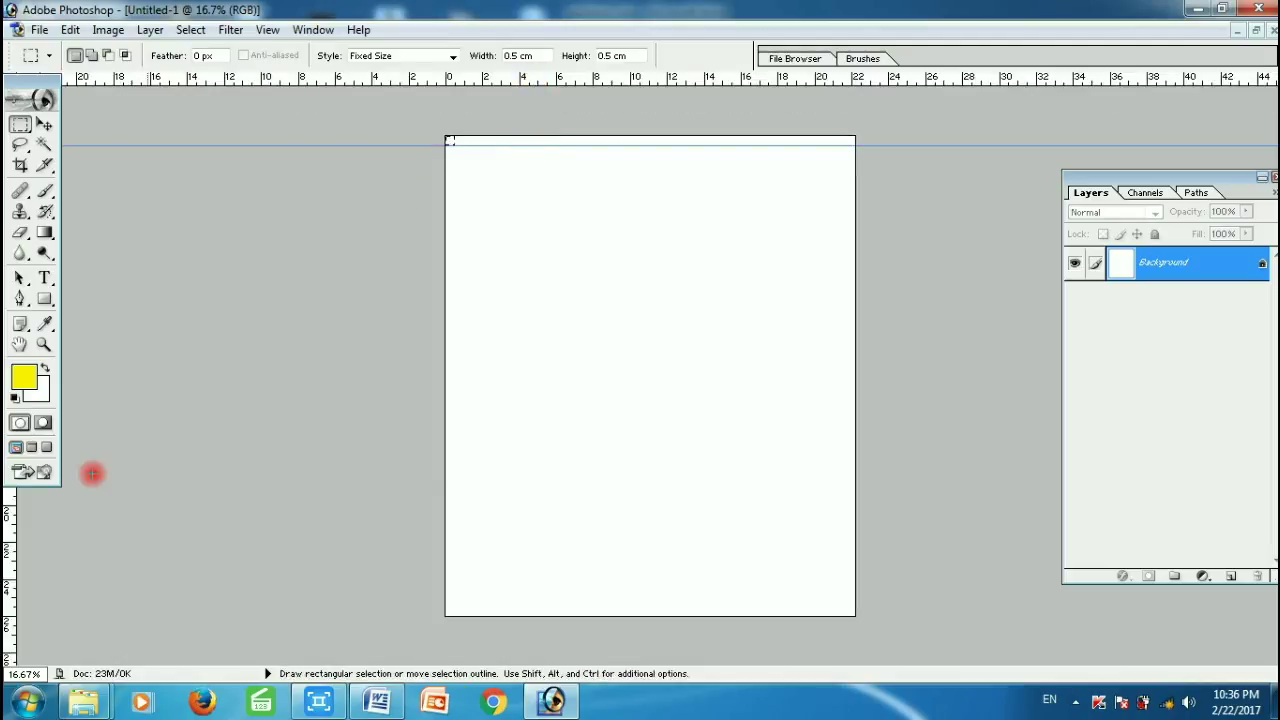
pyautogui.moveTo(10, 562)
pyautogui.mouseDown()
pyautogui.moveTo(487, 494)
pyautogui.moveTo(455, 496)
pyautogui.mouseUp()
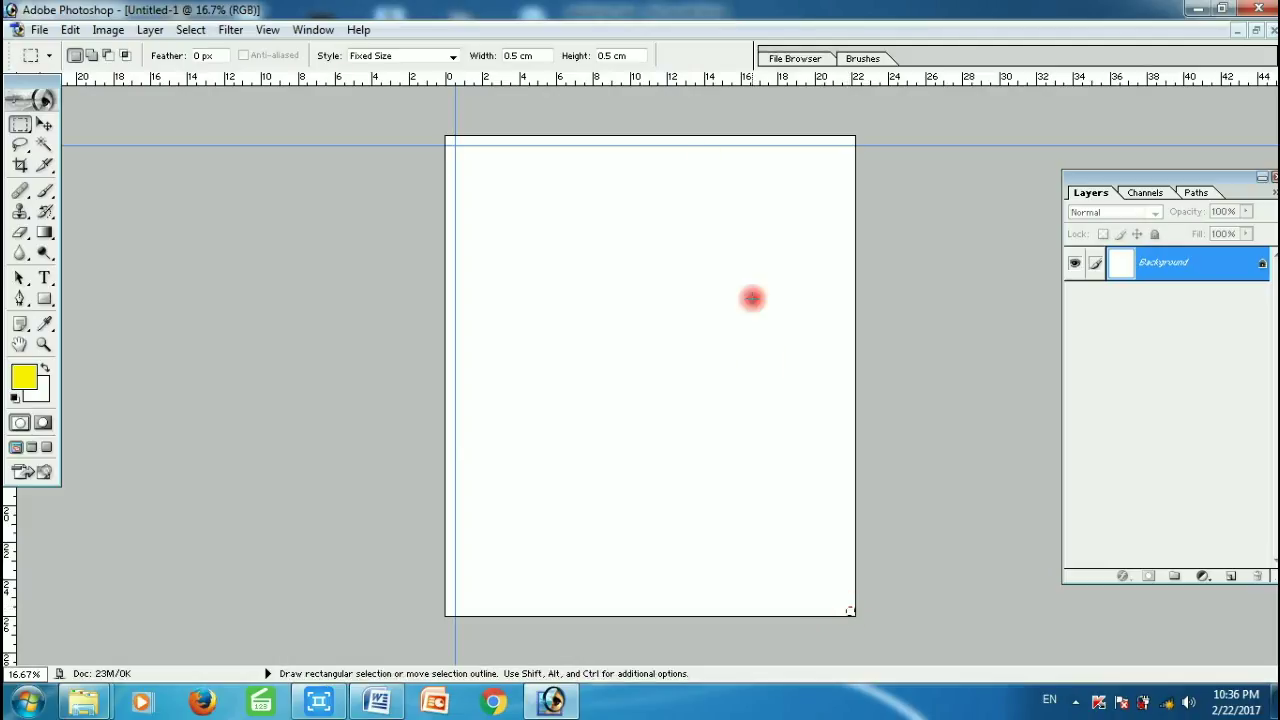
pyautogui.moveTo(686, 76); pyautogui.dragTo(681, 604)
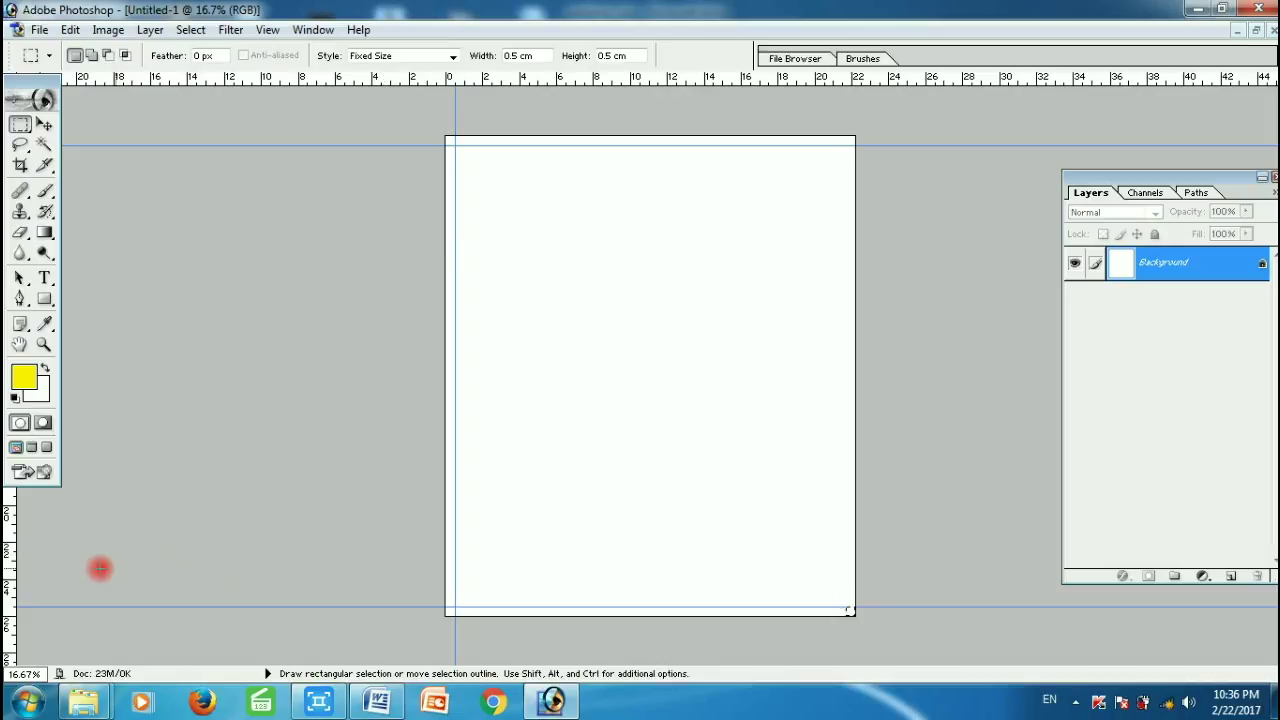
pyautogui.moveTo(12, 562)
pyautogui.mouseDown()
pyautogui.moveTo(887, 531)
pyautogui.moveTo(847, 531)
pyautogui.mouseUp()
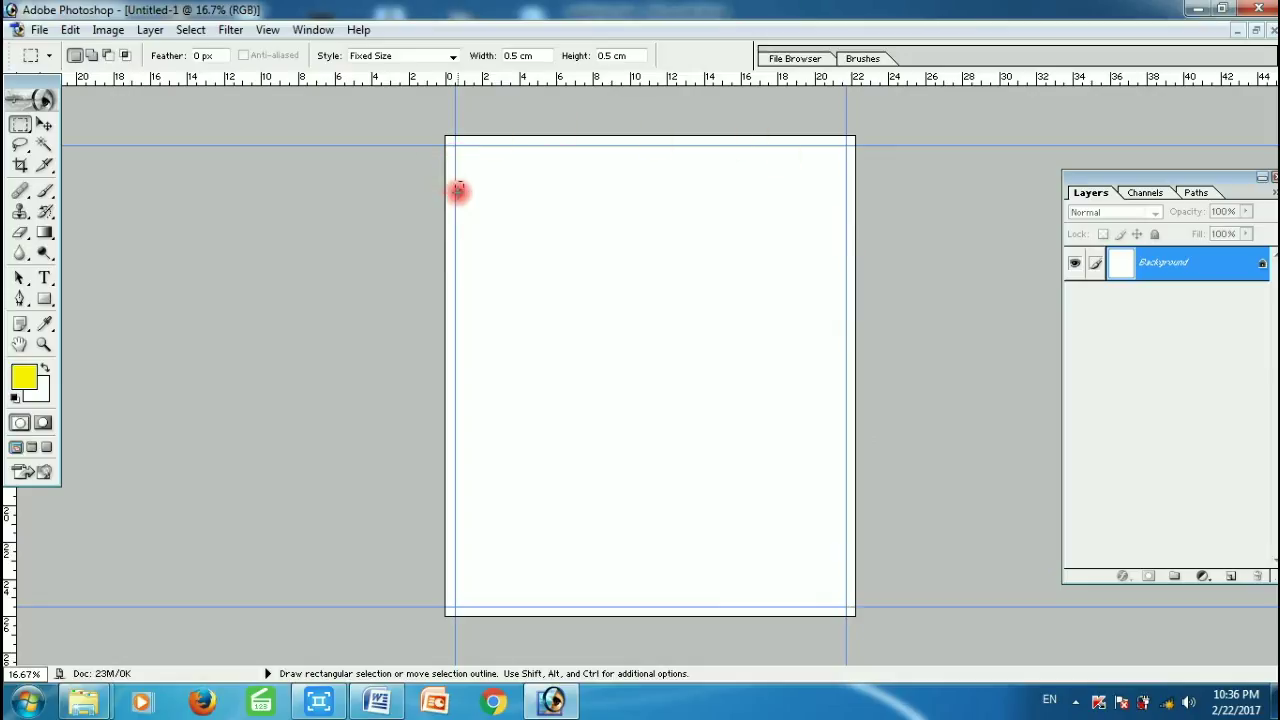
# - Re-place the 0.5 cm square in the top-left corner and select the selection height field
pyautogui.click(460, 190)
pyautogui.click(454, 188)
pyautogui.doubleClick(628, 56)
# - Use an 11.9 cm tall selection to guide the top panel's bottom and bottom panel's top, then deselect
pyautogui.write('11.9')
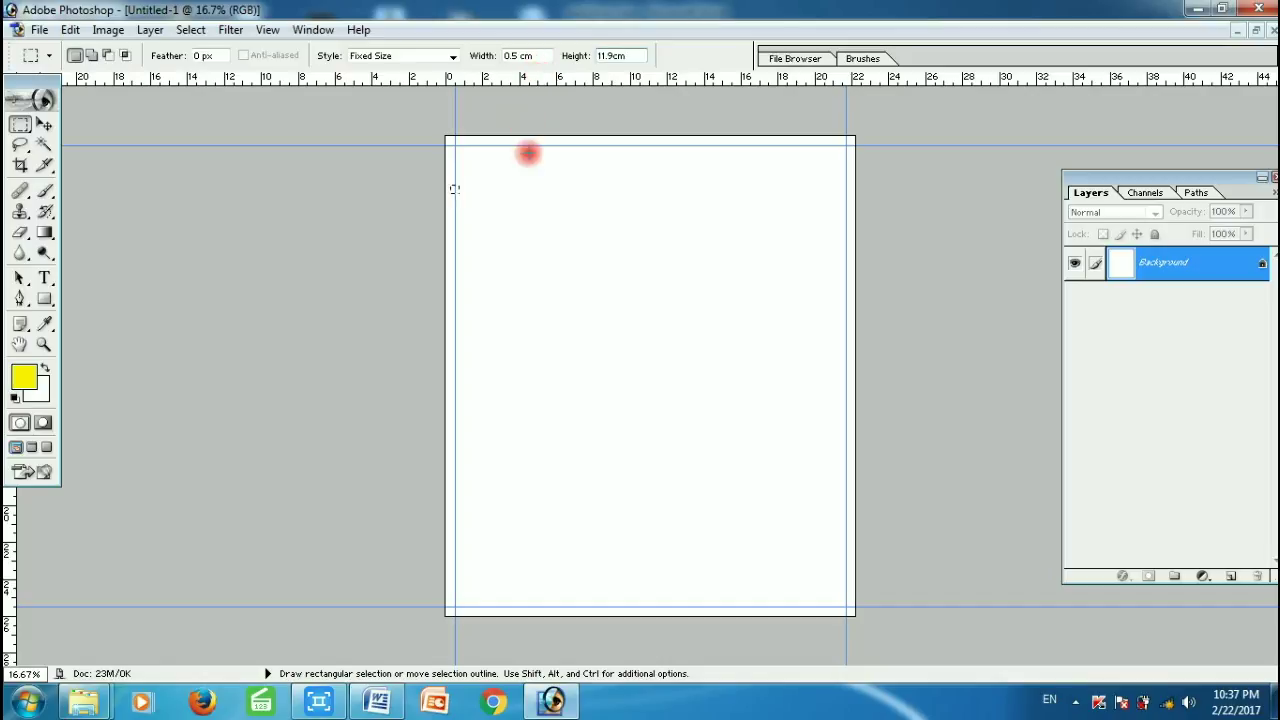
pyautogui.click(537, 197)
pyautogui.moveTo(537, 199); pyautogui.dragTo(530, 167)
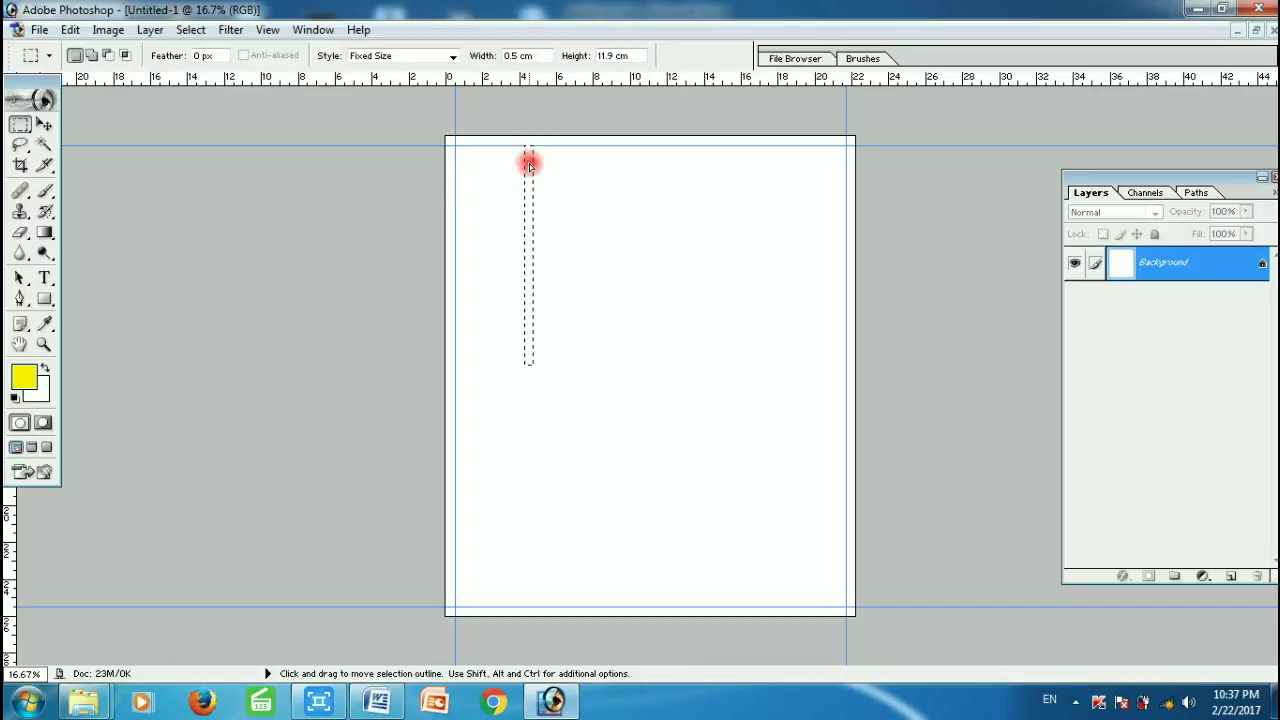
pyautogui.moveTo(523, 80); pyautogui.dragTo(508, 366)
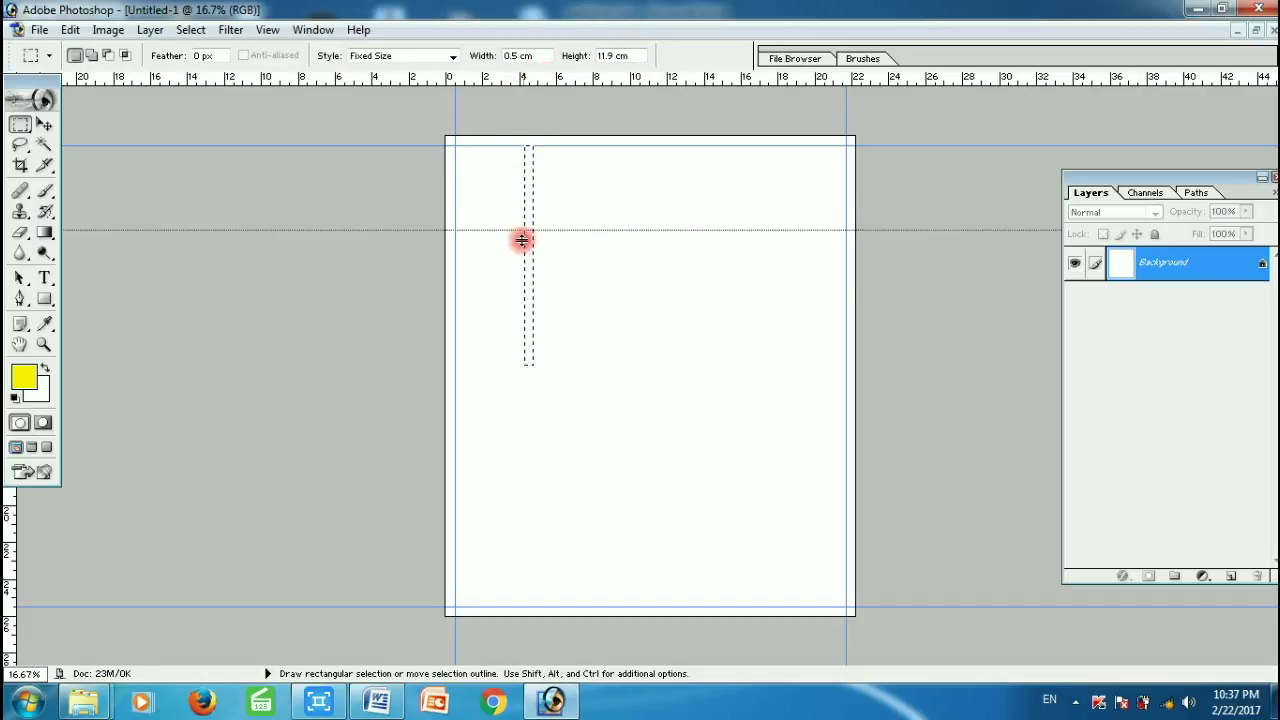
pyautogui.moveTo(531, 320); pyautogui.dragTo(534, 562)
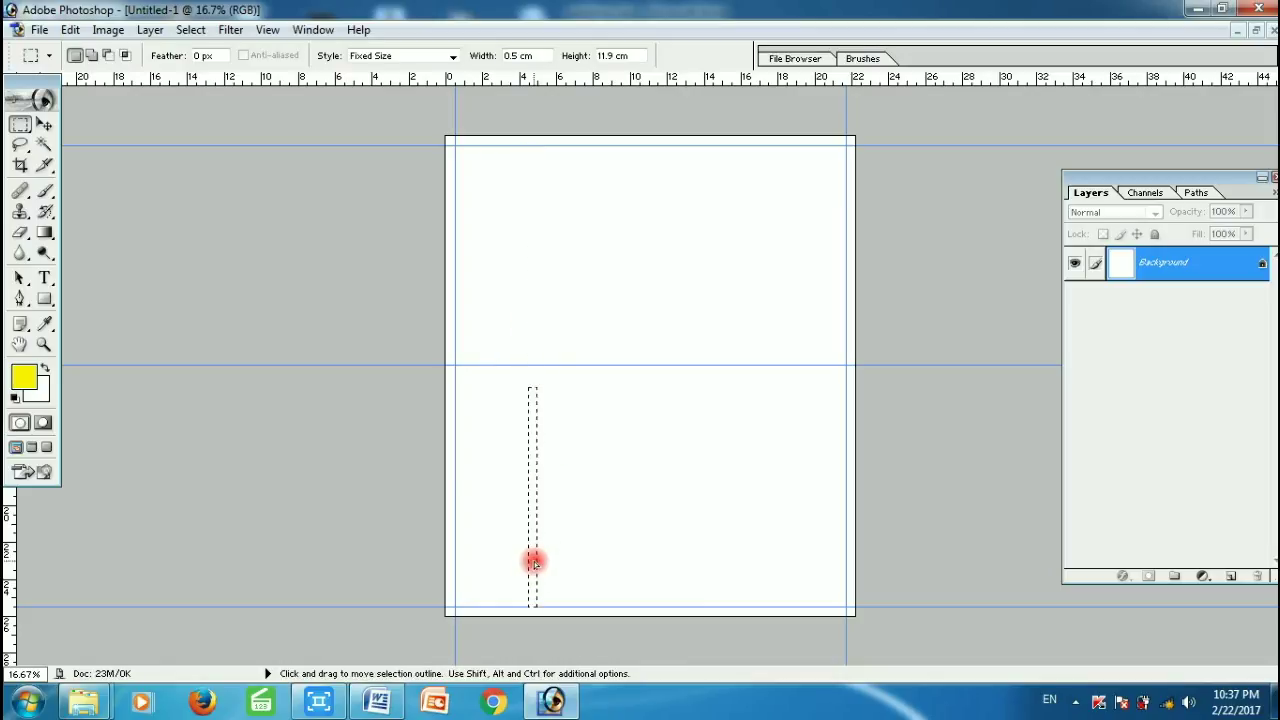
pyautogui.moveTo(517, 76); pyautogui.dragTo(511, 388)
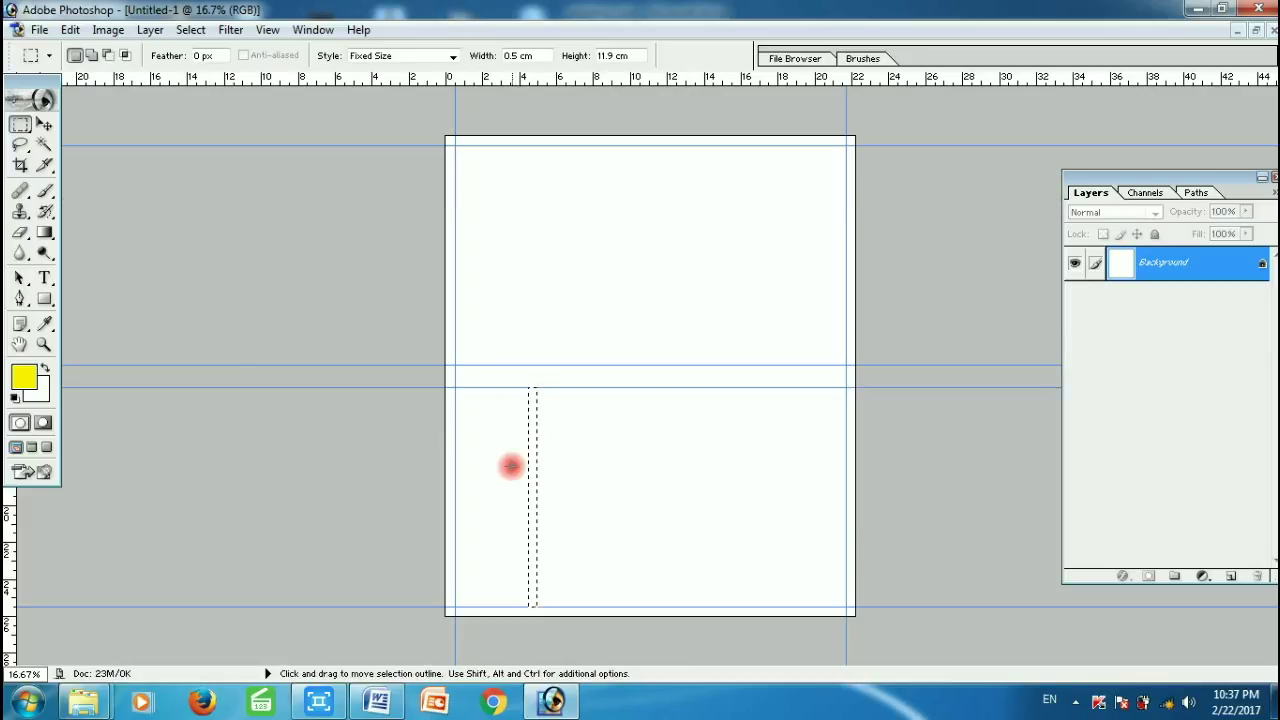
pyautogui.hotkey('ctrl', 'd')
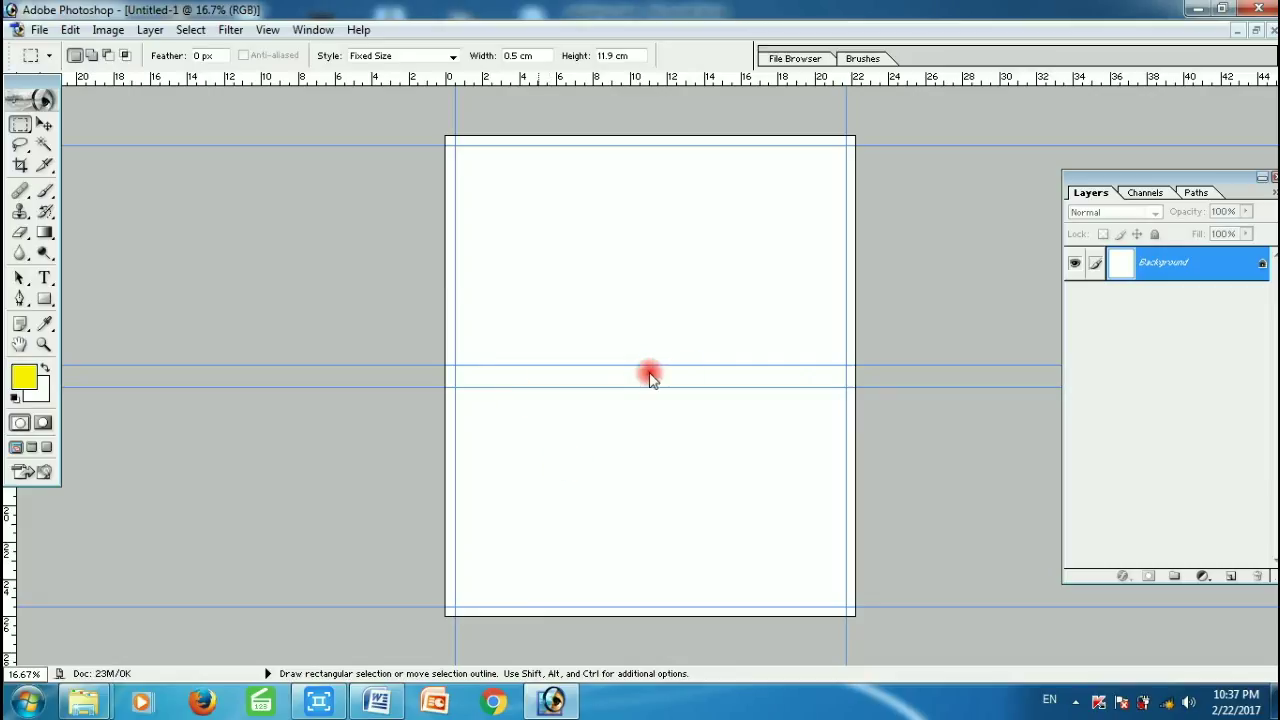
pyautogui.click(378, 701)
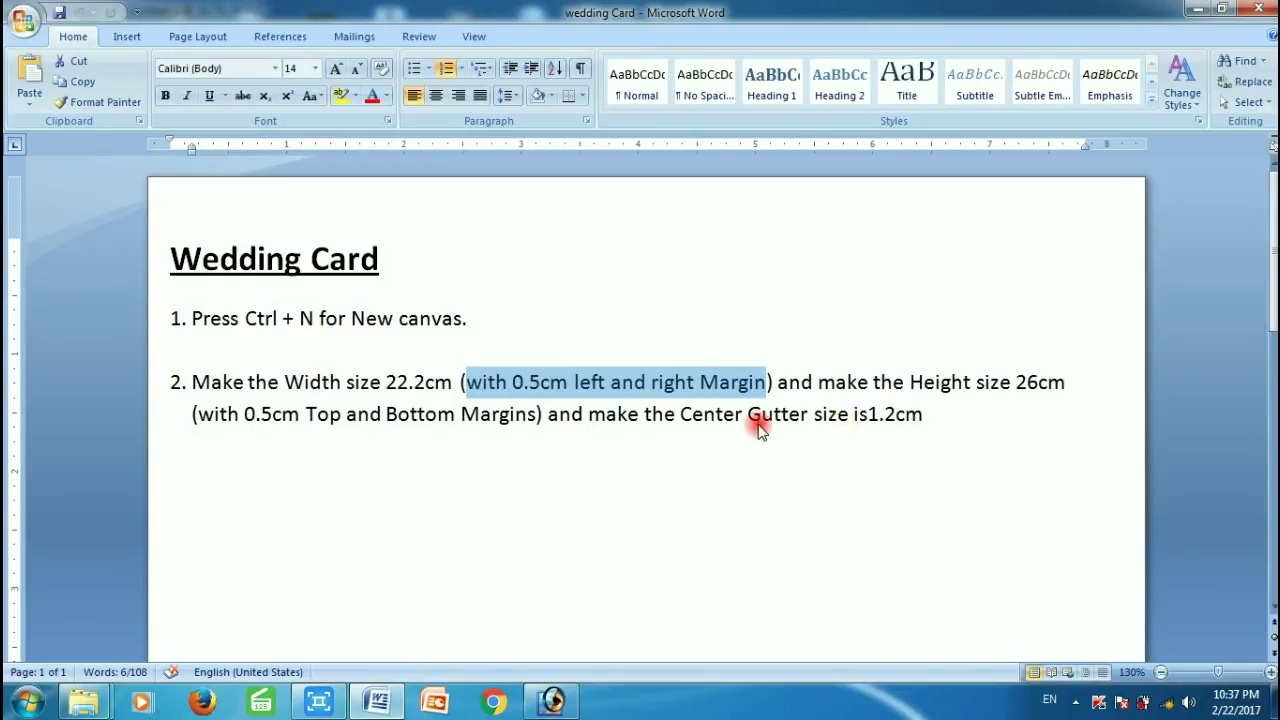
pyautogui.click(680, 421)
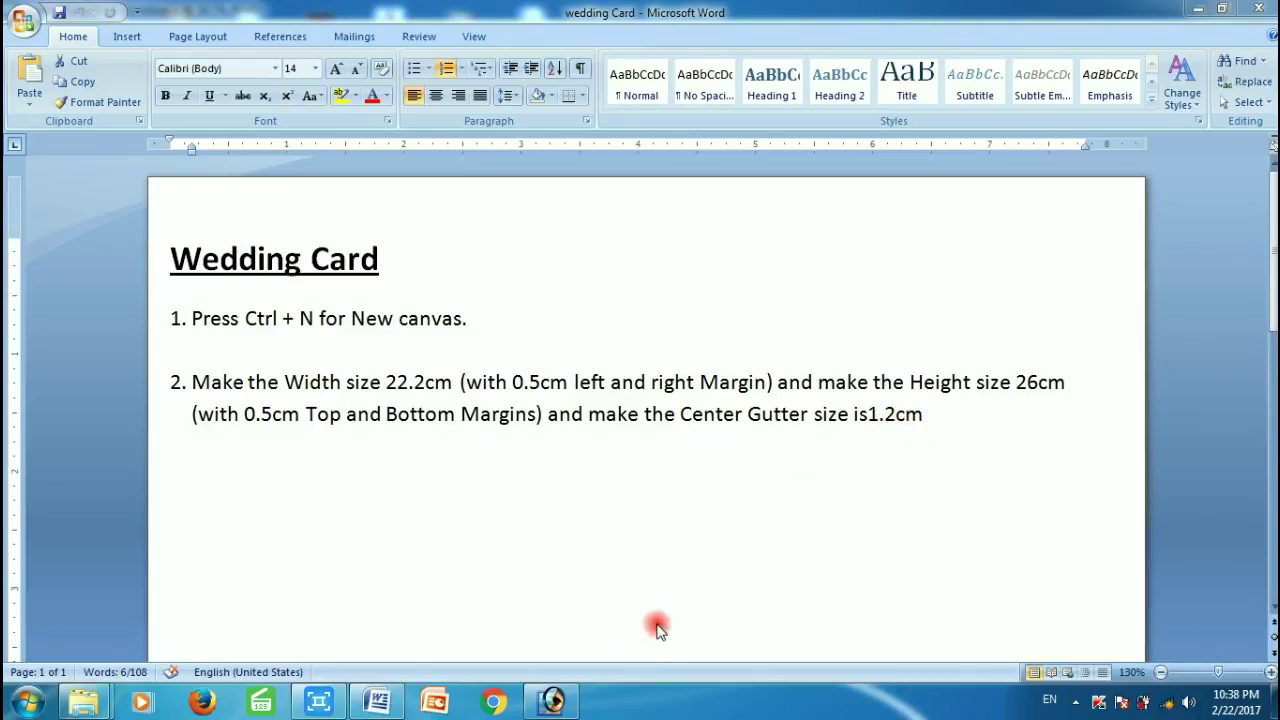
pyautogui.click(550, 702)
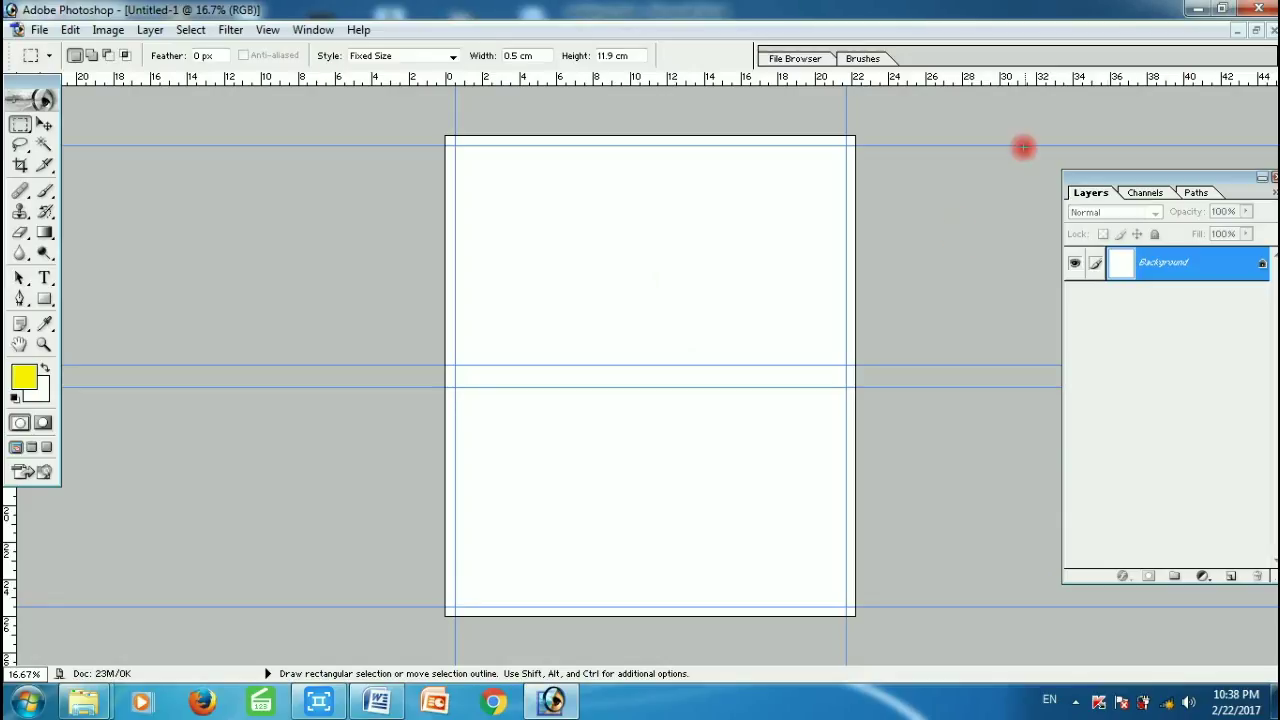
# - Duplicate the guided canvas as Untitled-1 copy, minimize the copy, and maximize the original
pyautogui.click(1256, 31)
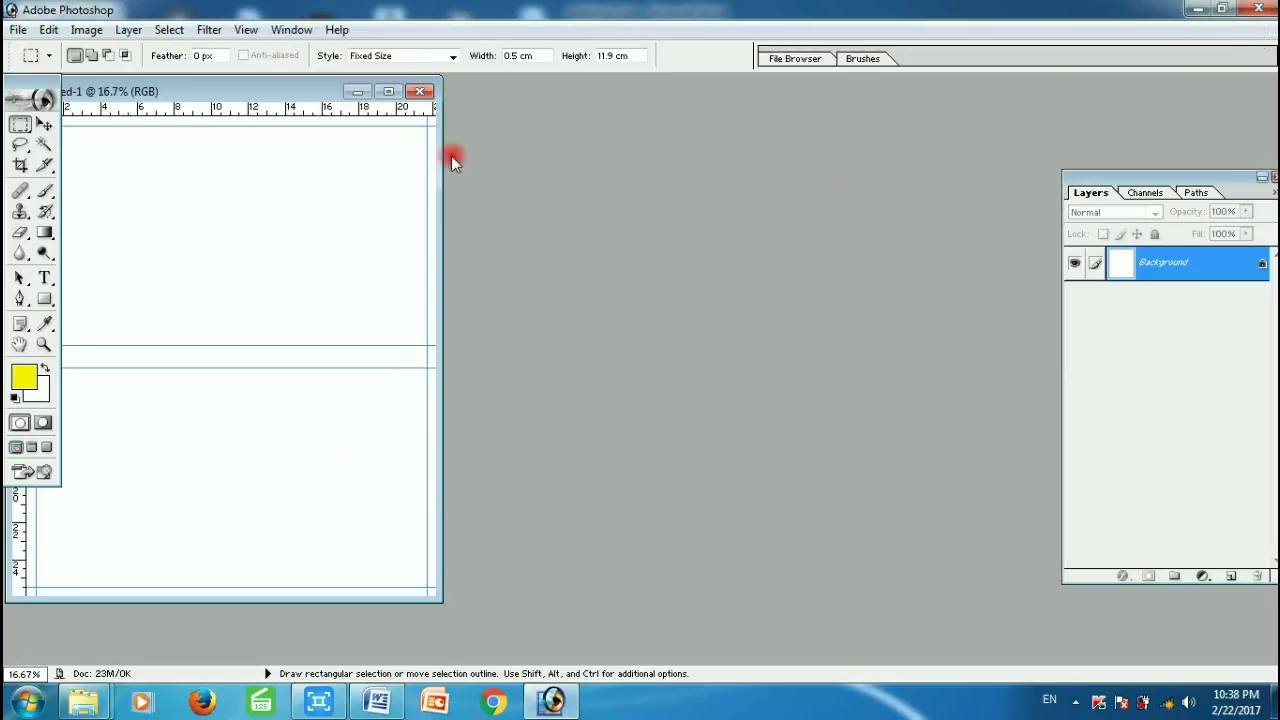
pyautogui.moveTo(286, 94); pyautogui.dragTo(508, 120)
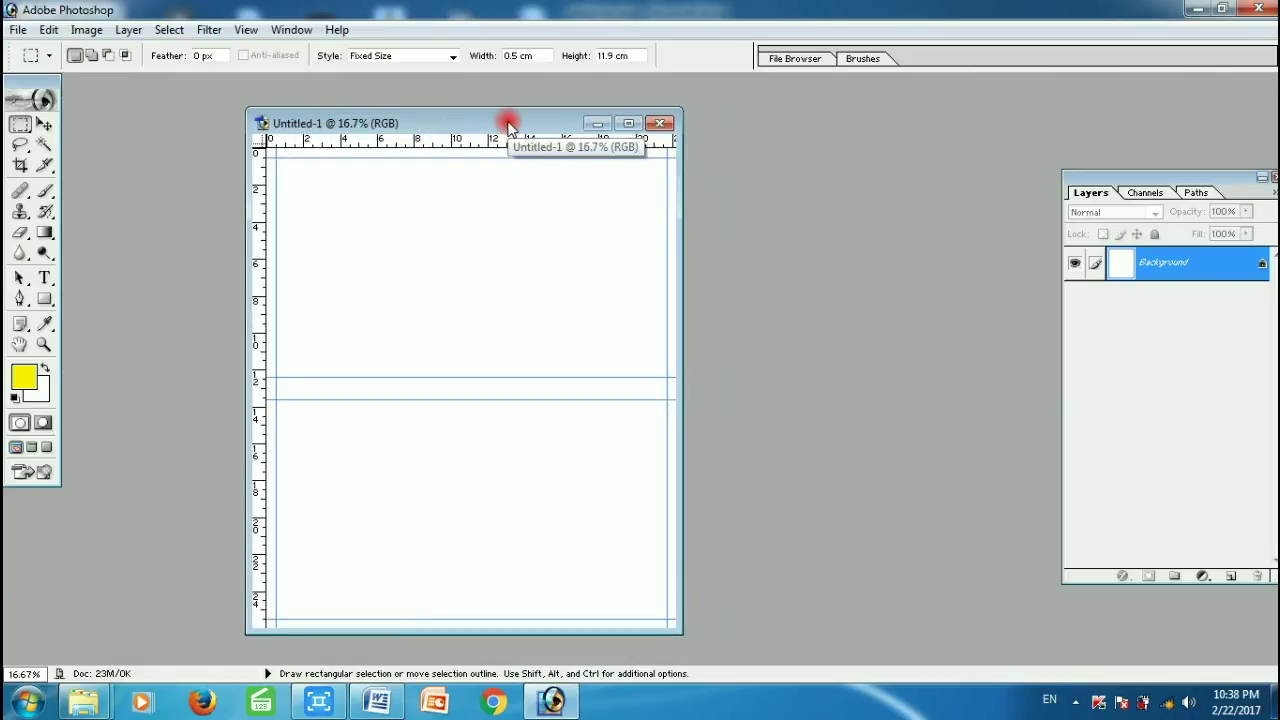
pyautogui.rightClick(508, 120)
pyautogui.click(538, 136)
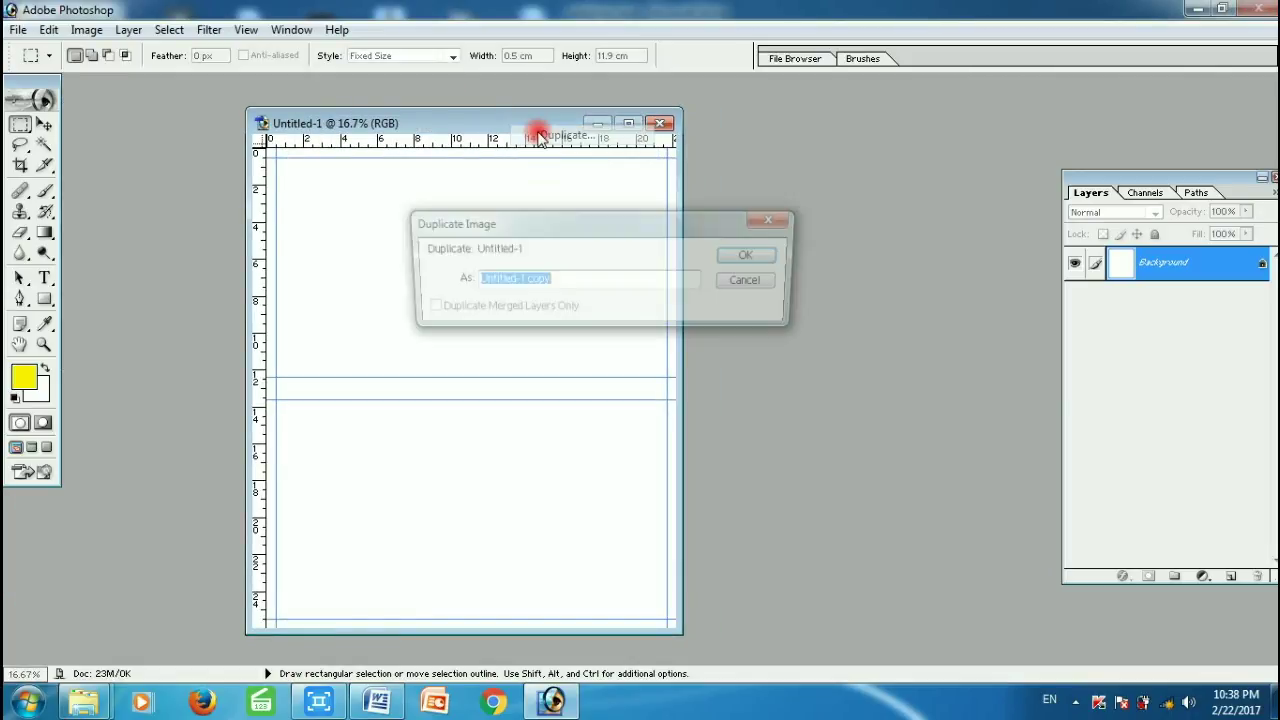
pyautogui.click(754, 258)
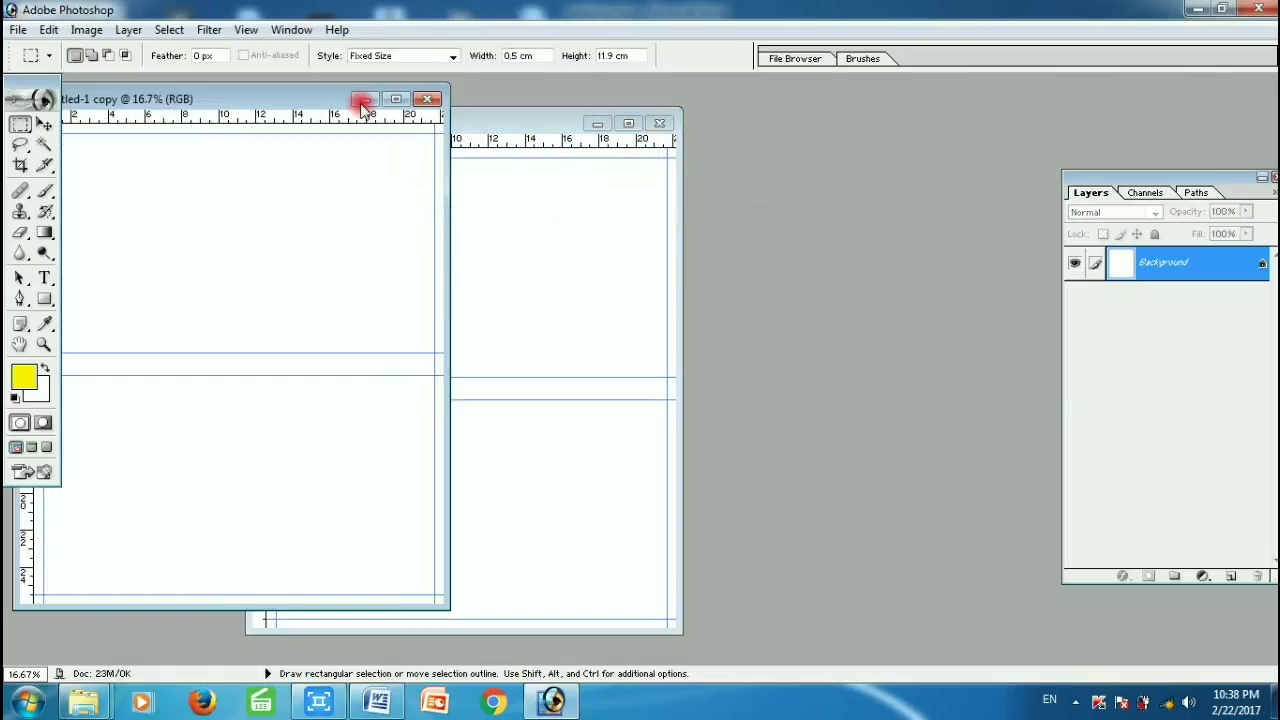
pyautogui.moveTo(320, 100)
pyautogui.mouseDown()
pyautogui.moveTo(695, 160)
pyautogui.moveTo(870, 149)
pyautogui.mouseUp()
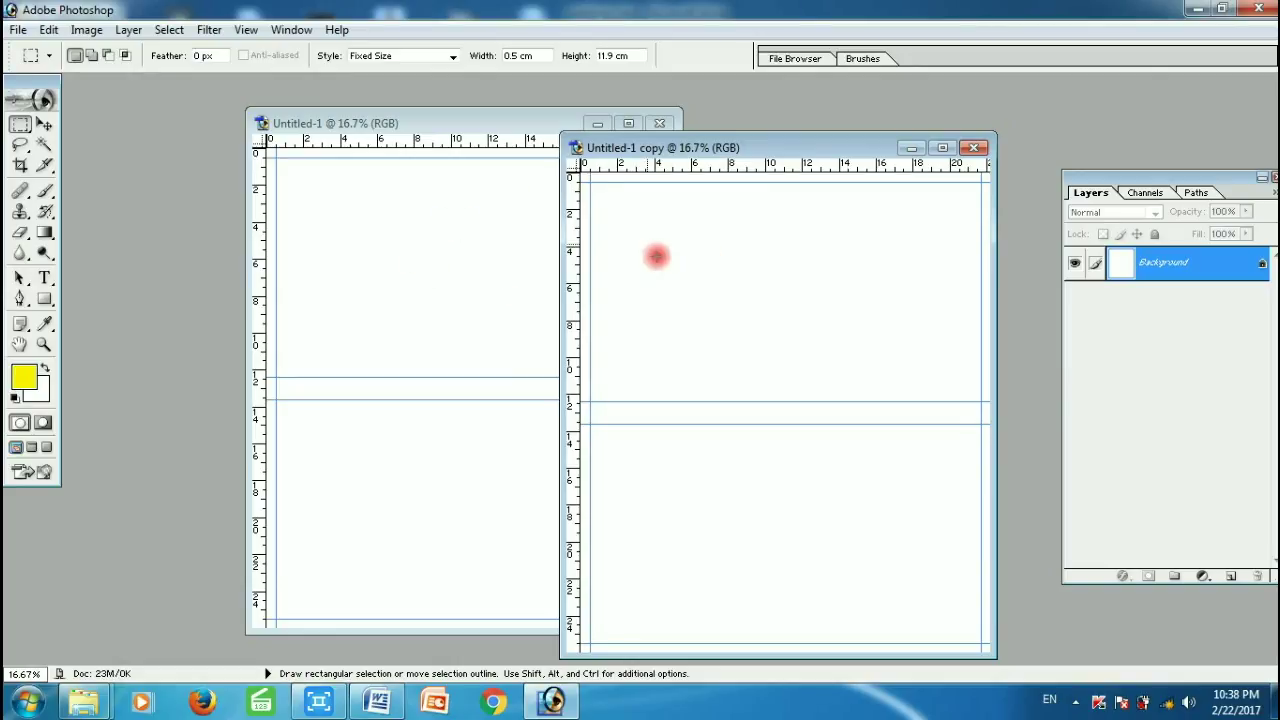
pyautogui.click(913, 147)
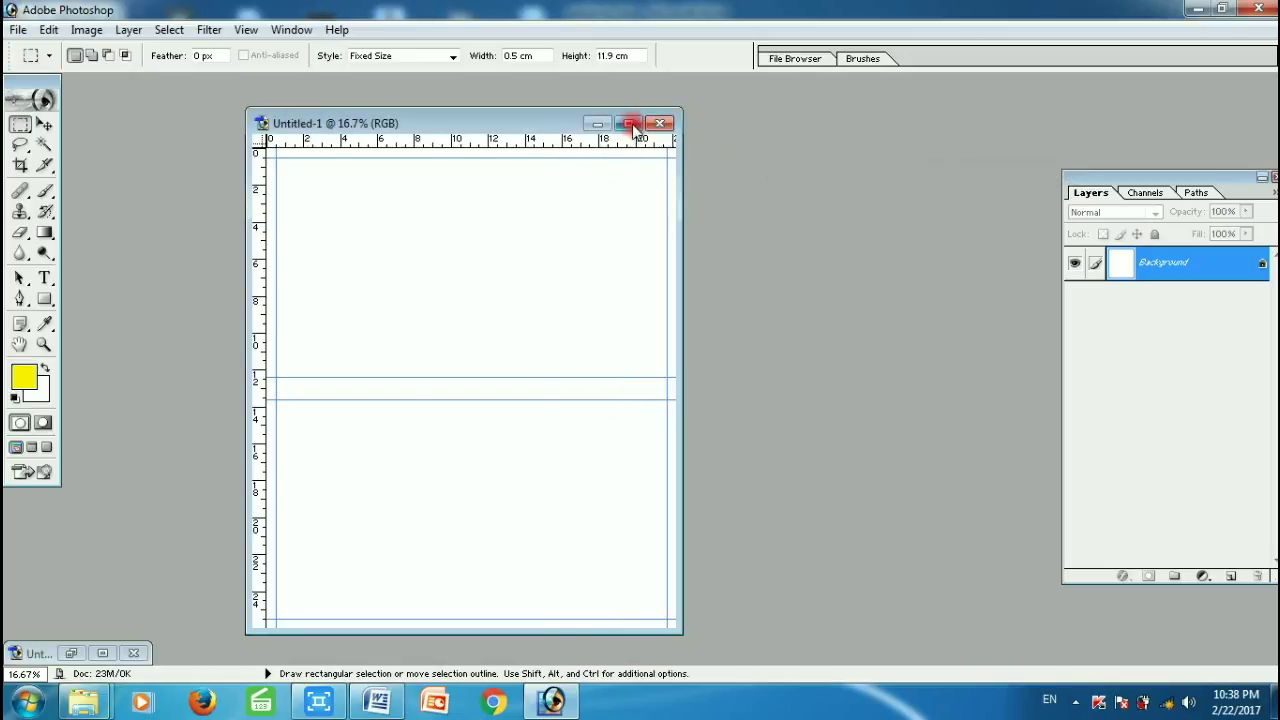
pyautogui.click(628, 123)
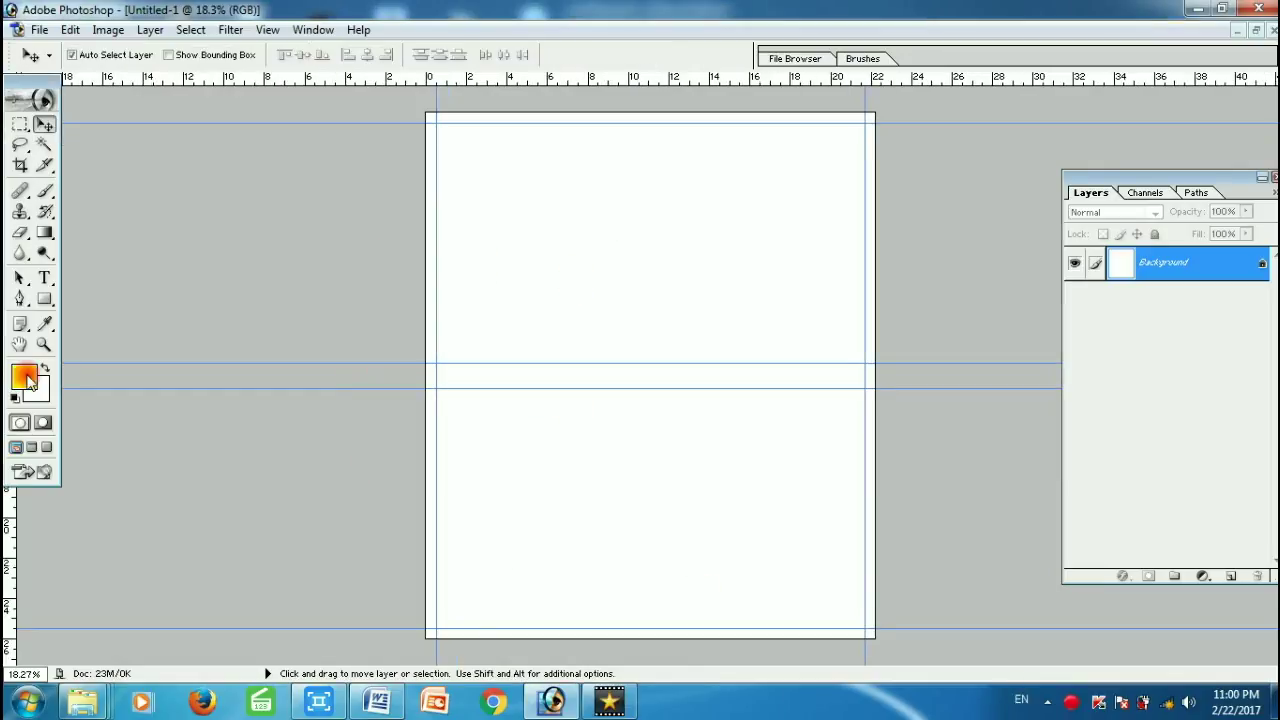
# - Fill the canvas with deep red E50000 and add an empty Layer 1 above the background
pyautogui.click(27, 381)
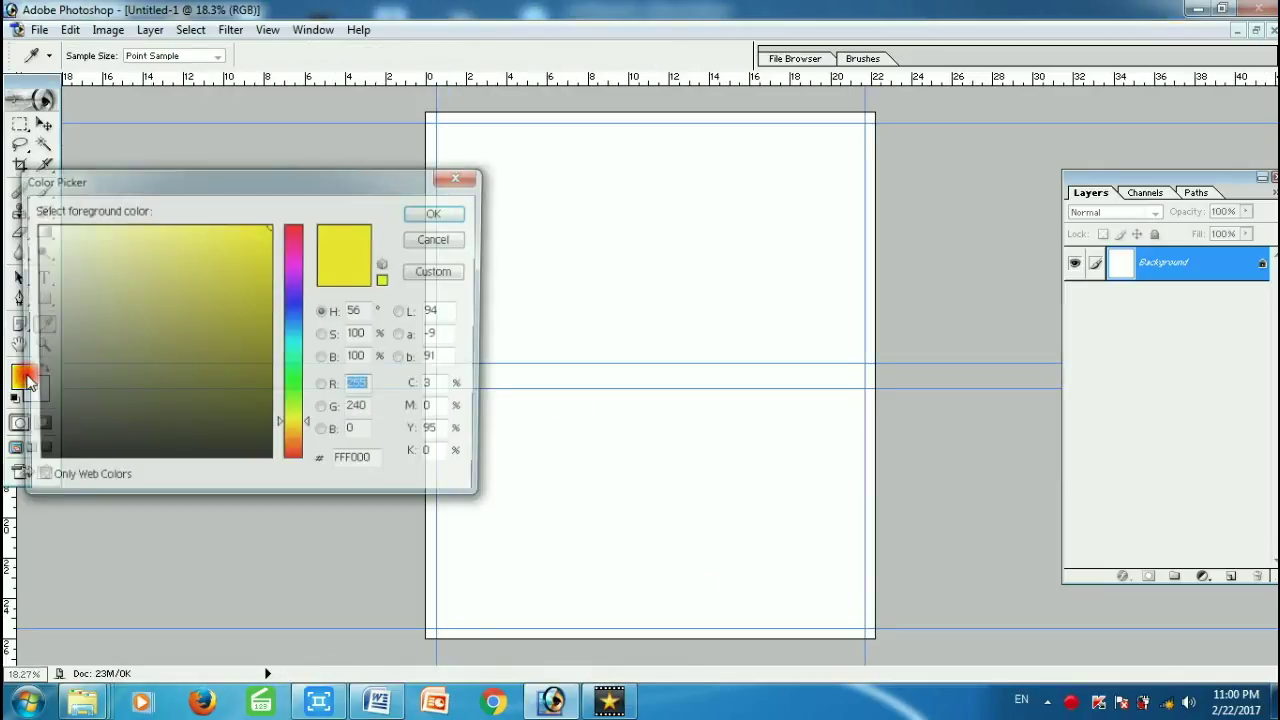
pyautogui.click(295, 234)
pyautogui.moveTo(295, 234)
pyautogui.mouseDown()
pyautogui.moveTo(295, 223)
pyautogui.moveTo(264, 250)
pyautogui.mouseUp()
pyautogui.click(268, 243)
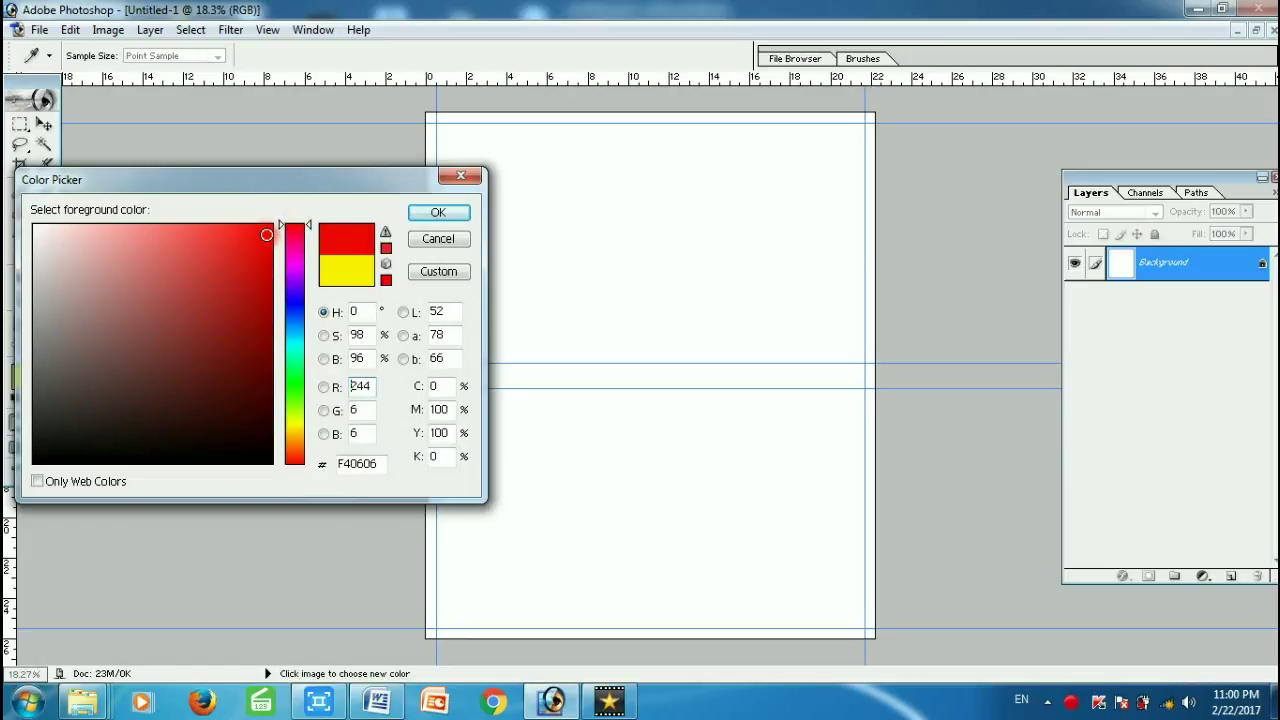
pyautogui.click(438, 212)
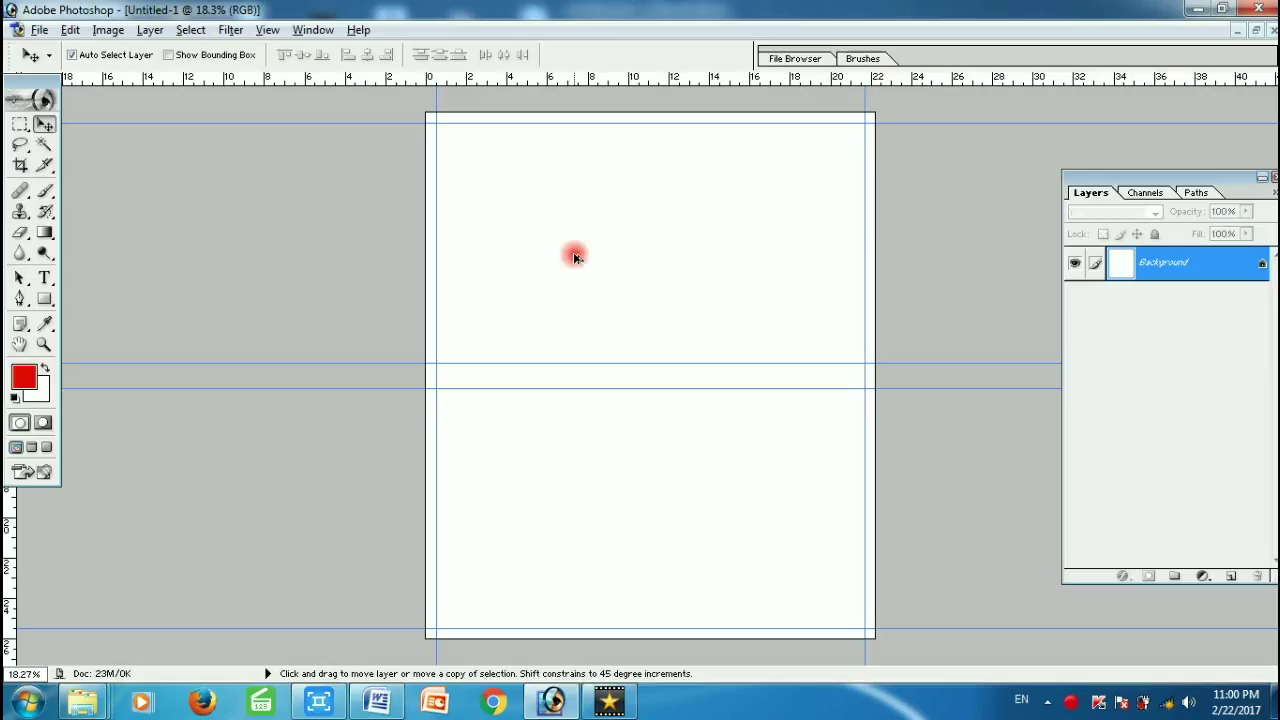
pyautogui.hotkey('alt', 'BackSpace')
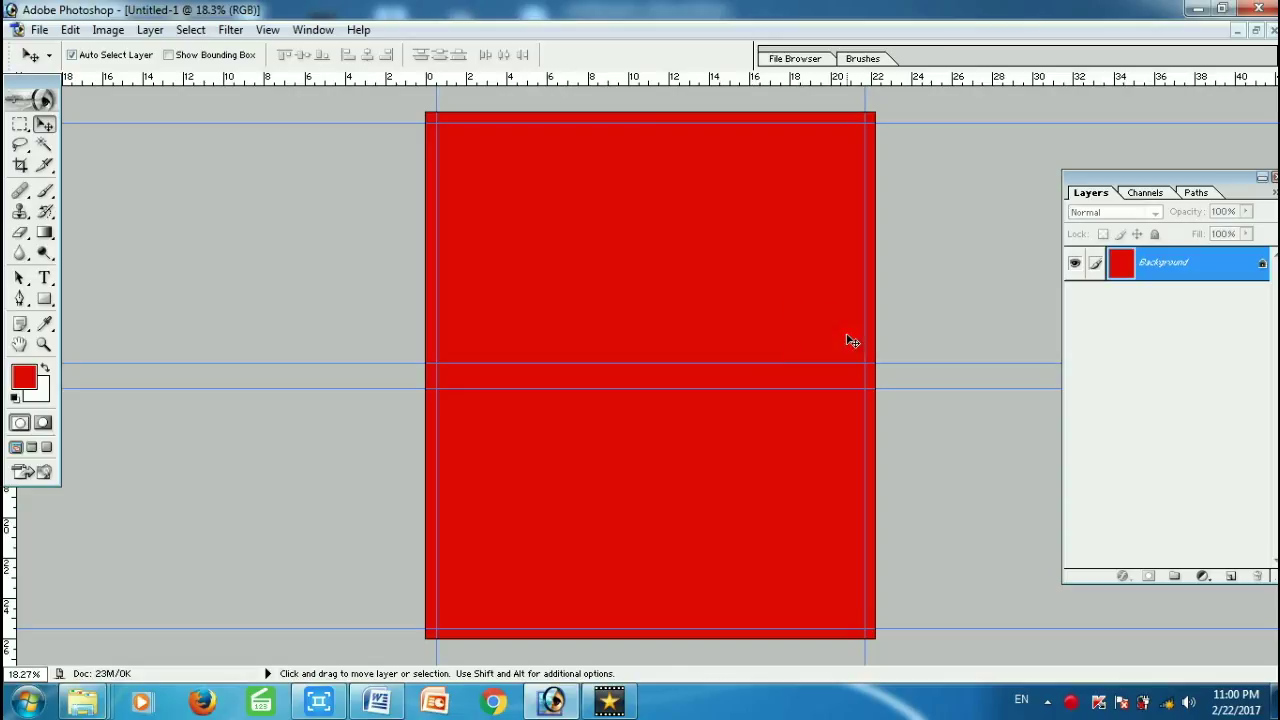
pyautogui.click(1229, 577)
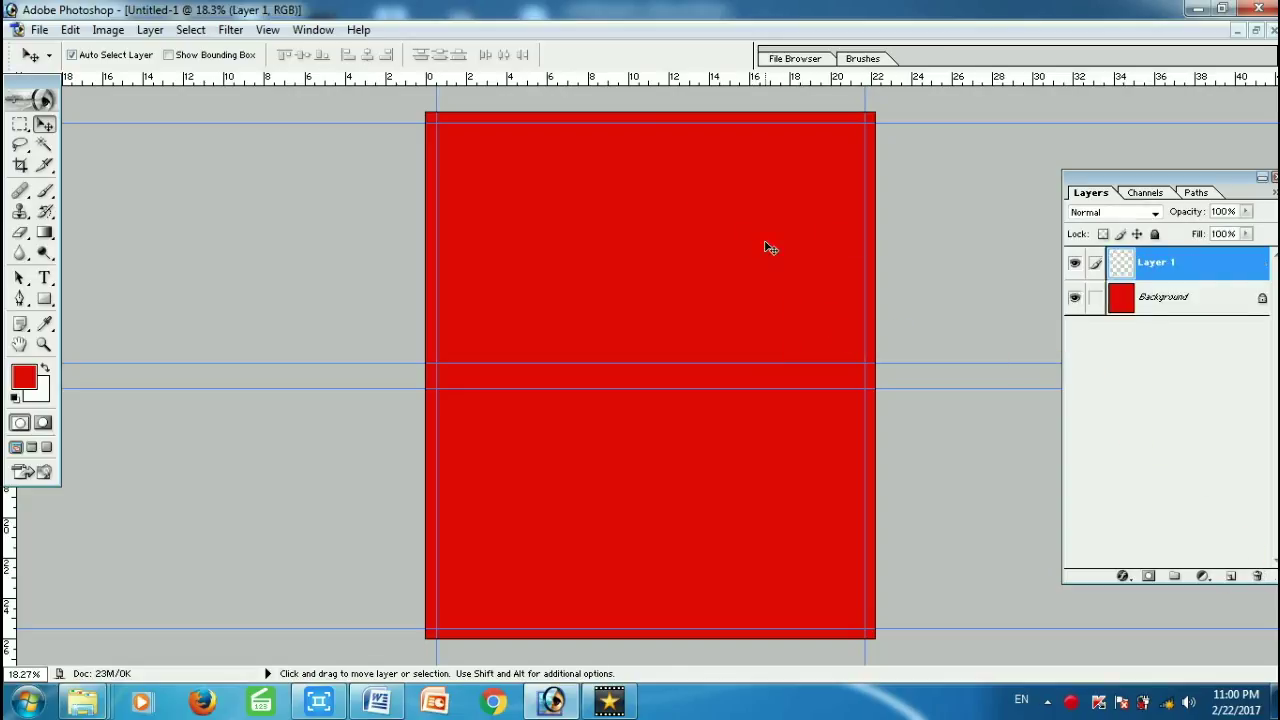
pyautogui.click(19, 125)
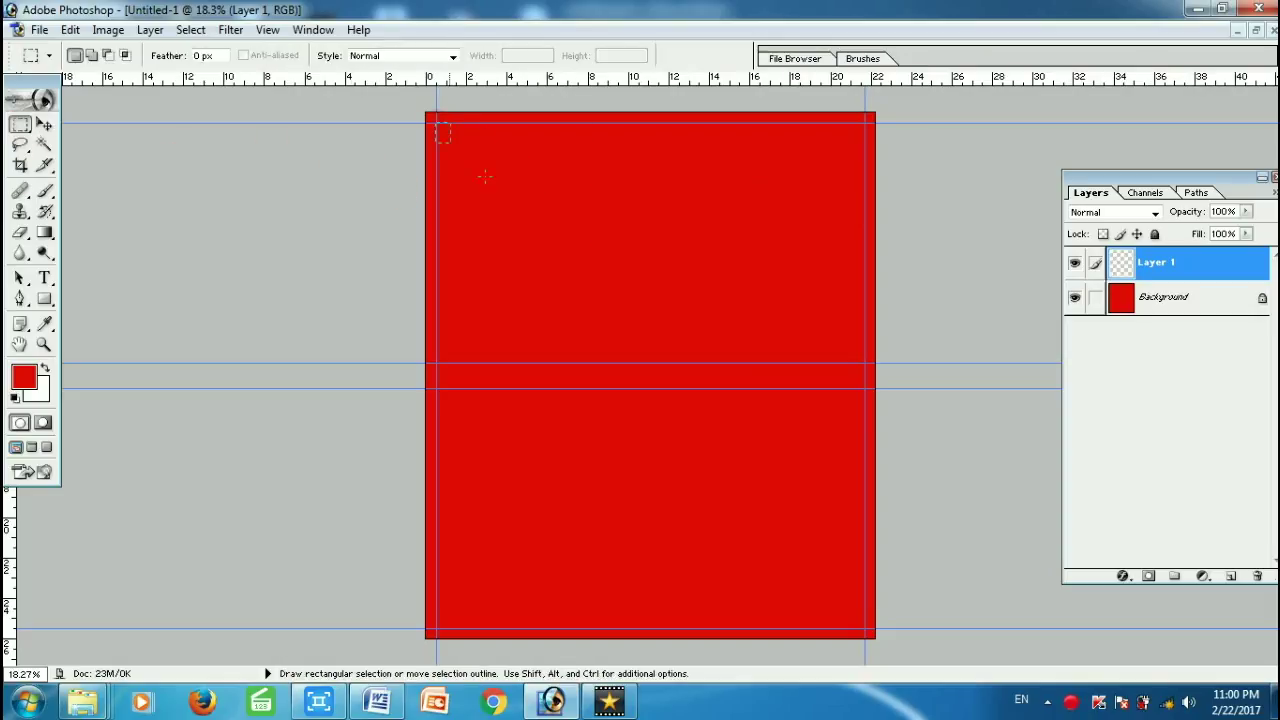
# - Stroke the top panel selection with a 12 px bright yellow border and deselect
pyautogui.moveTo(862, 364); pyautogui.dragTo(864, 364)
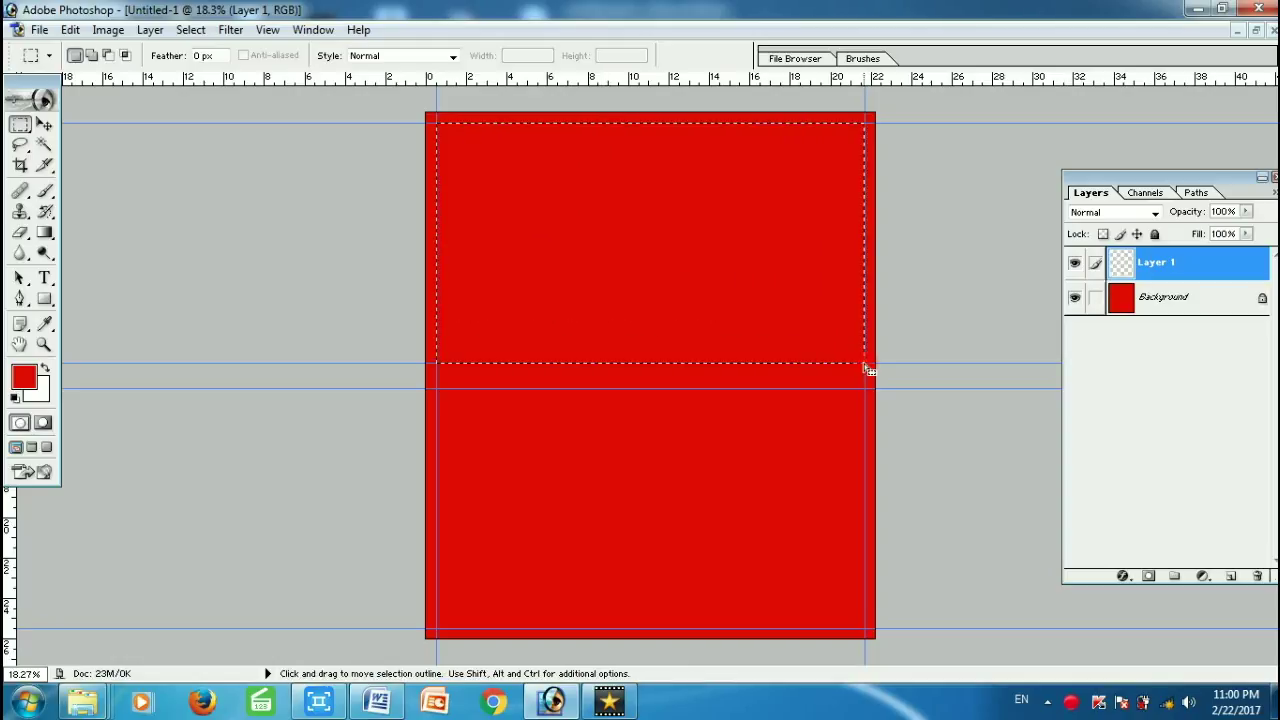
pyautogui.rightClick(670, 210)
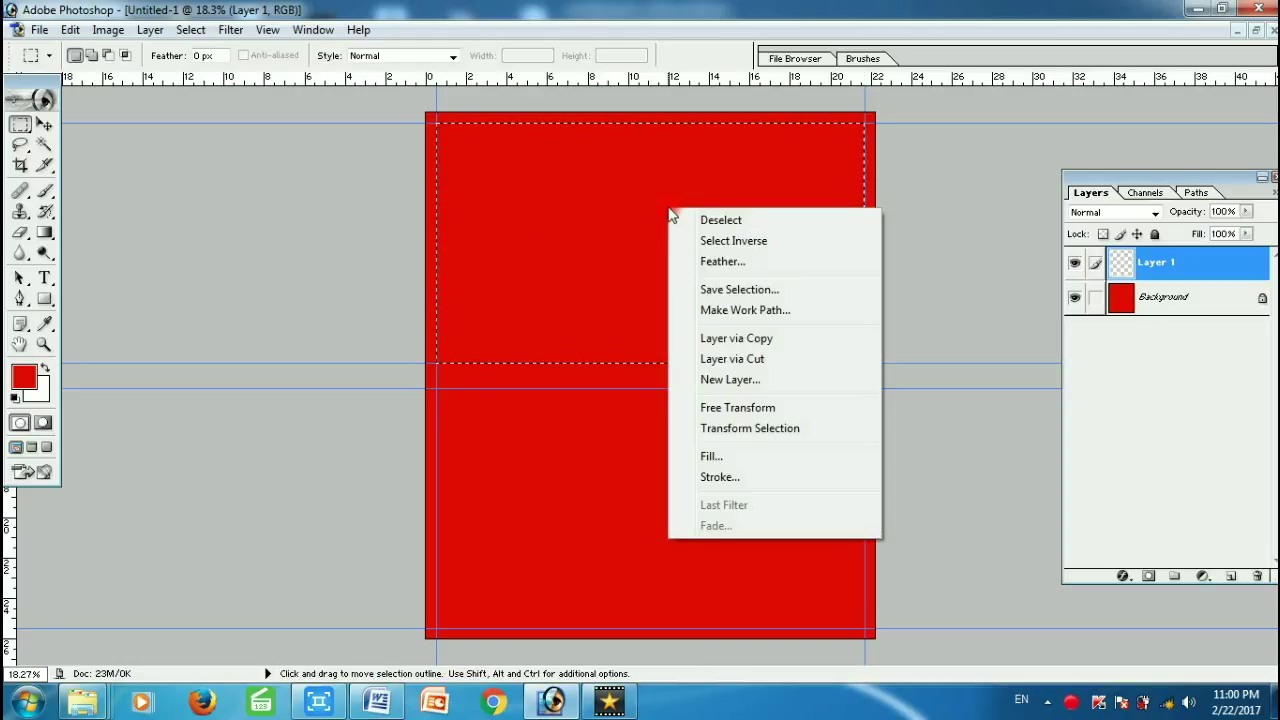
pyautogui.click(730, 342)
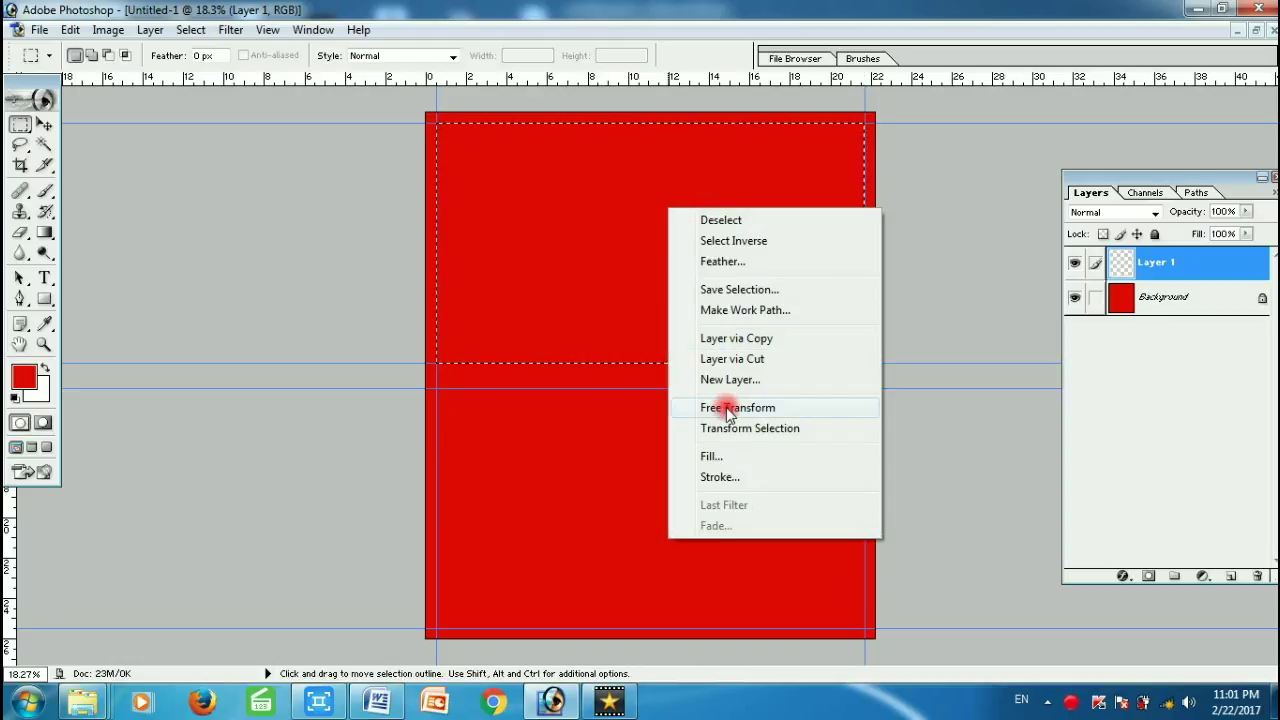
pyautogui.click(719, 476)
pyautogui.doubleClick(833, 174)
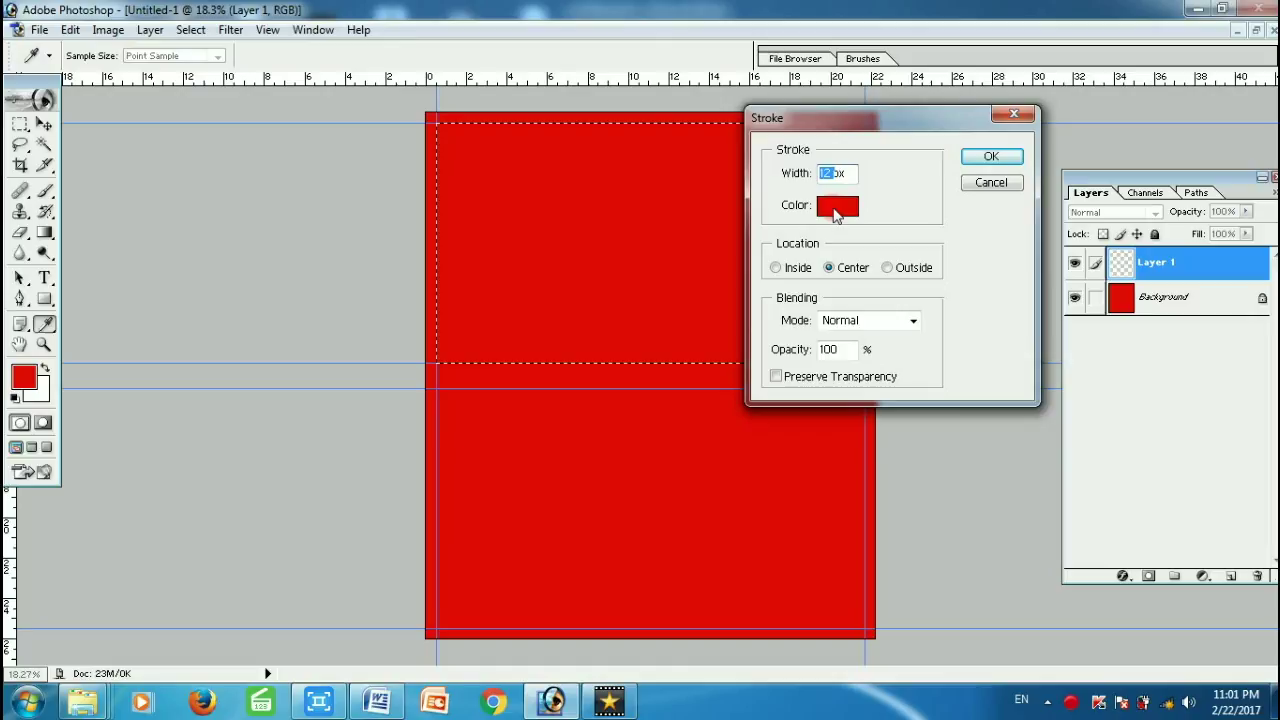
pyautogui.click(836, 206)
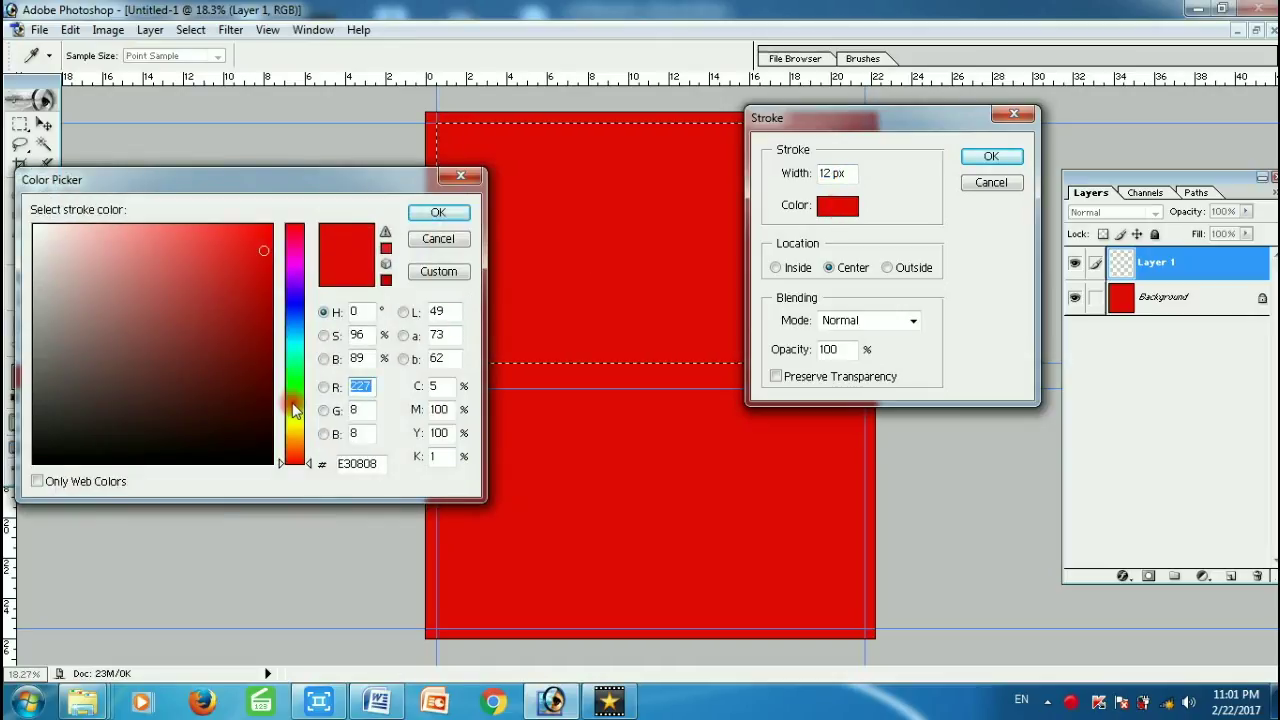
pyautogui.click(295, 424)
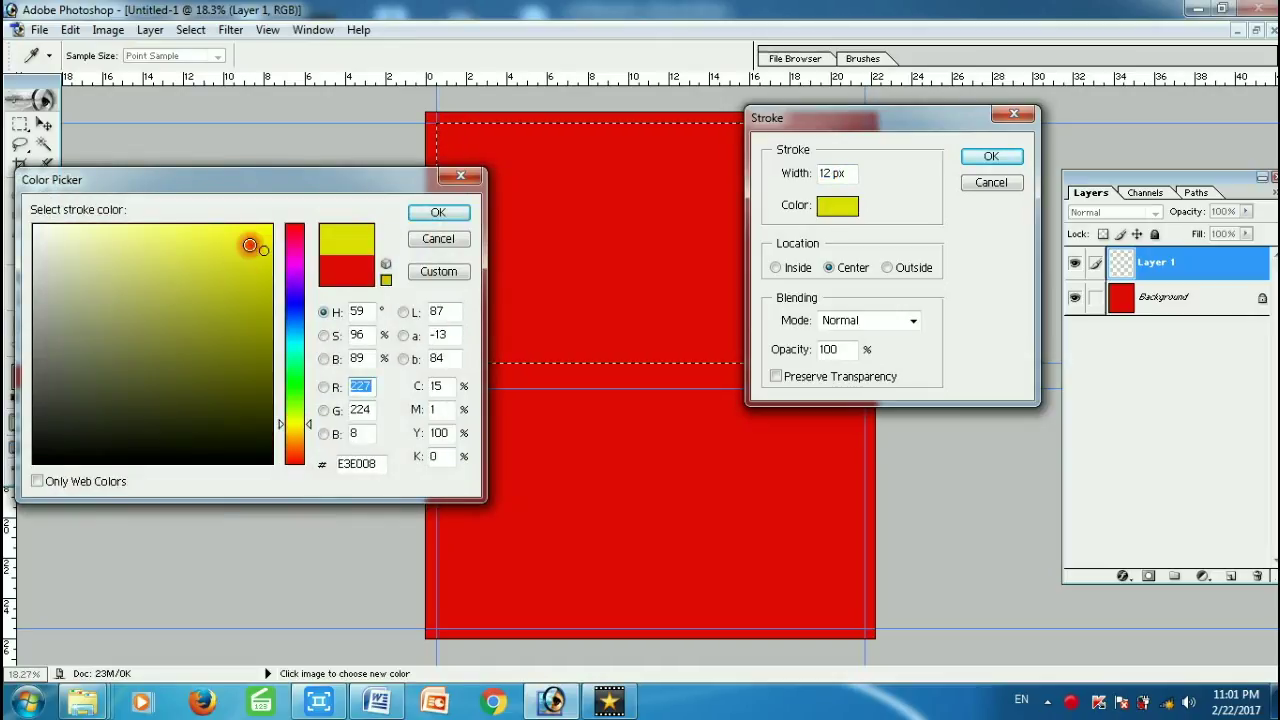
pyautogui.moveTo(250, 245); pyautogui.dragTo(271, 225)
pyautogui.click(438, 212)
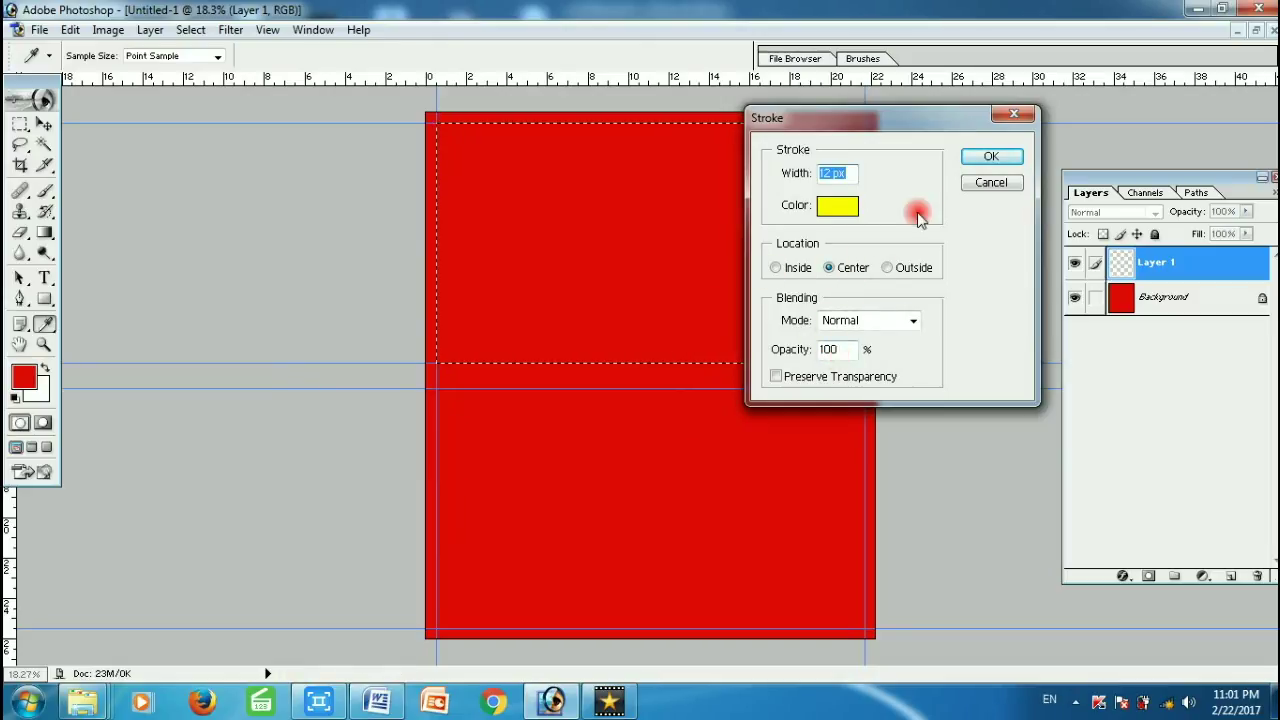
pyautogui.click(988, 157)
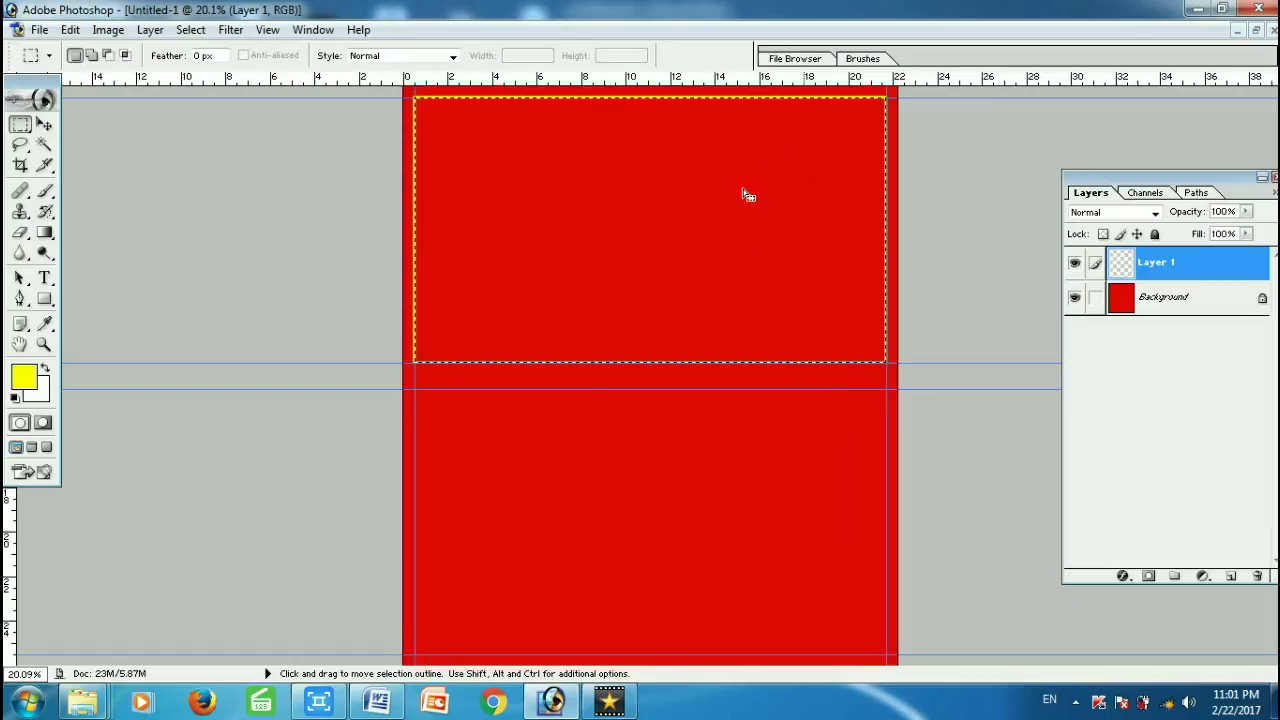
pyautogui.press('ctrl')
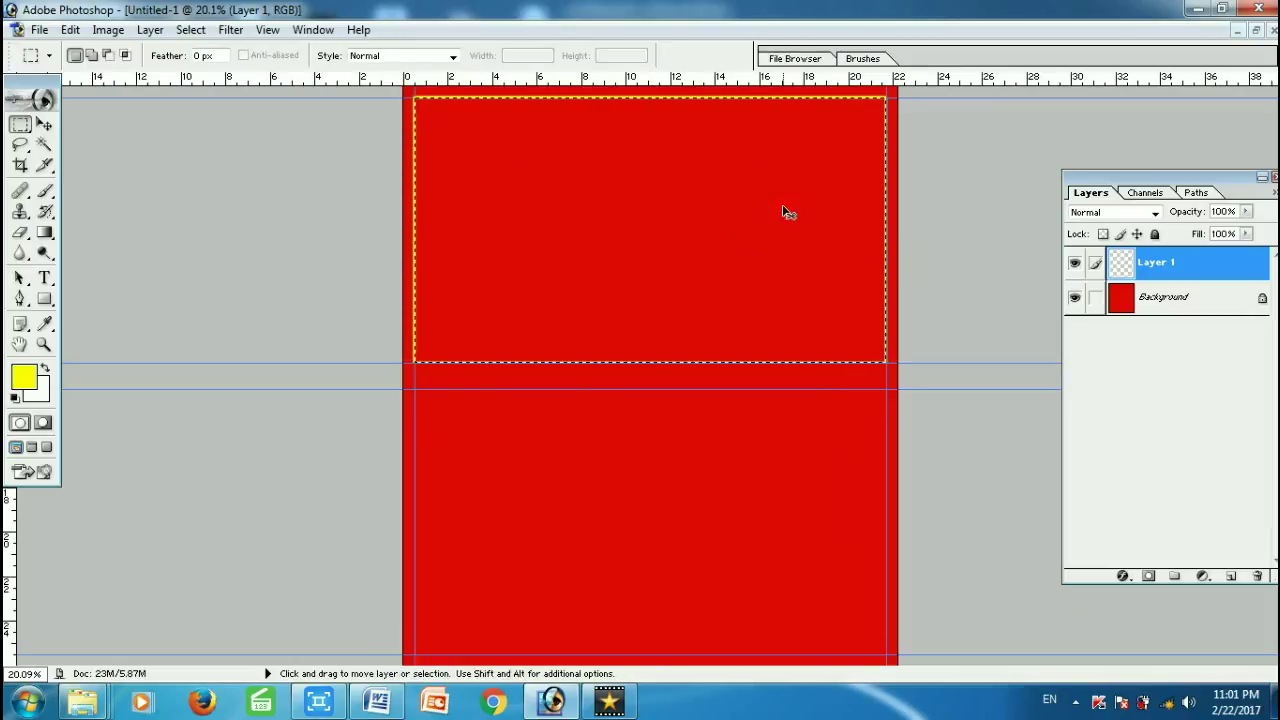
pyautogui.hotkey('ctrl', 'd')
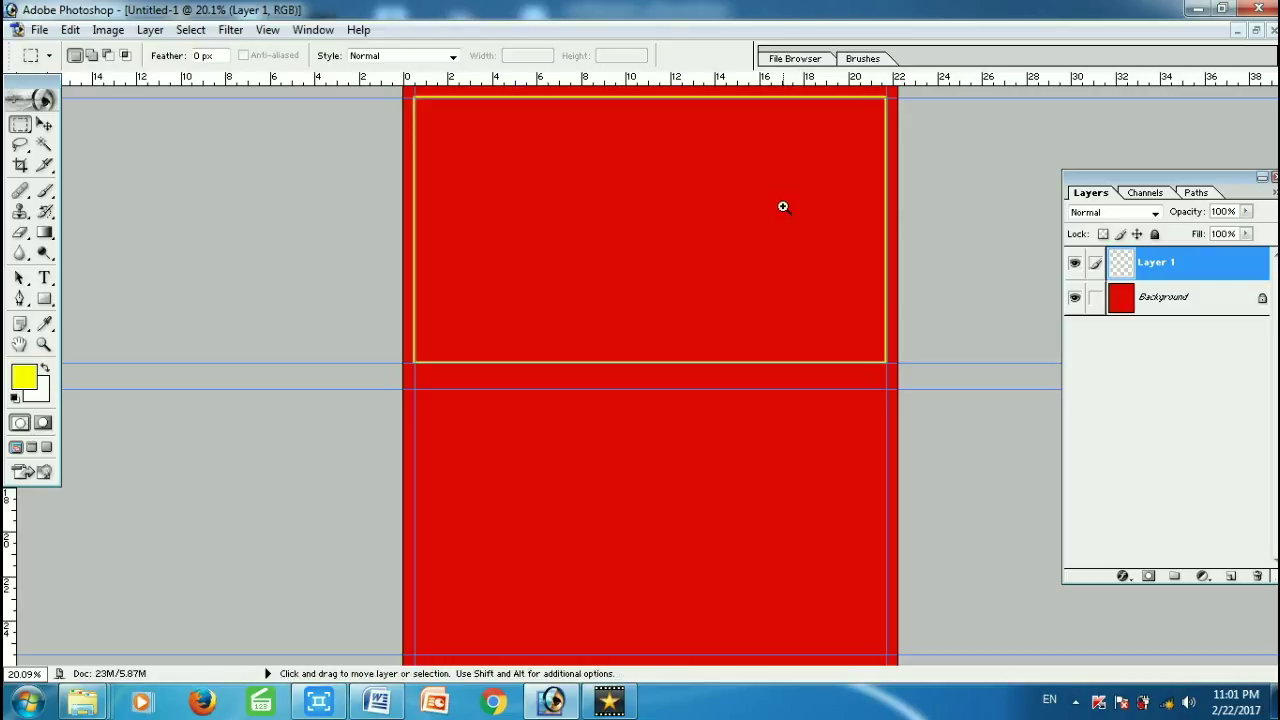
# - Zoom in to inspect the yellow border, zoom back out, and add an empty Layer 2
pyautogui.click(783, 207)
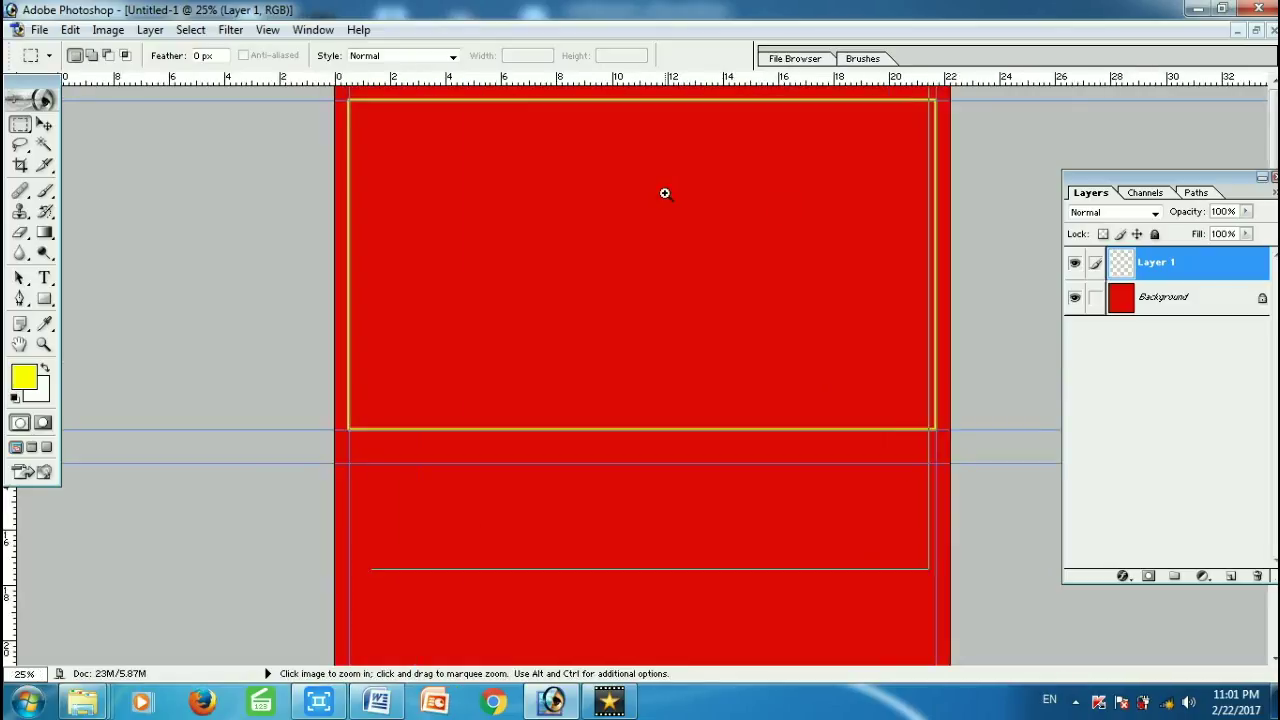
pyautogui.click(665, 193)
pyautogui.click(629, 189)
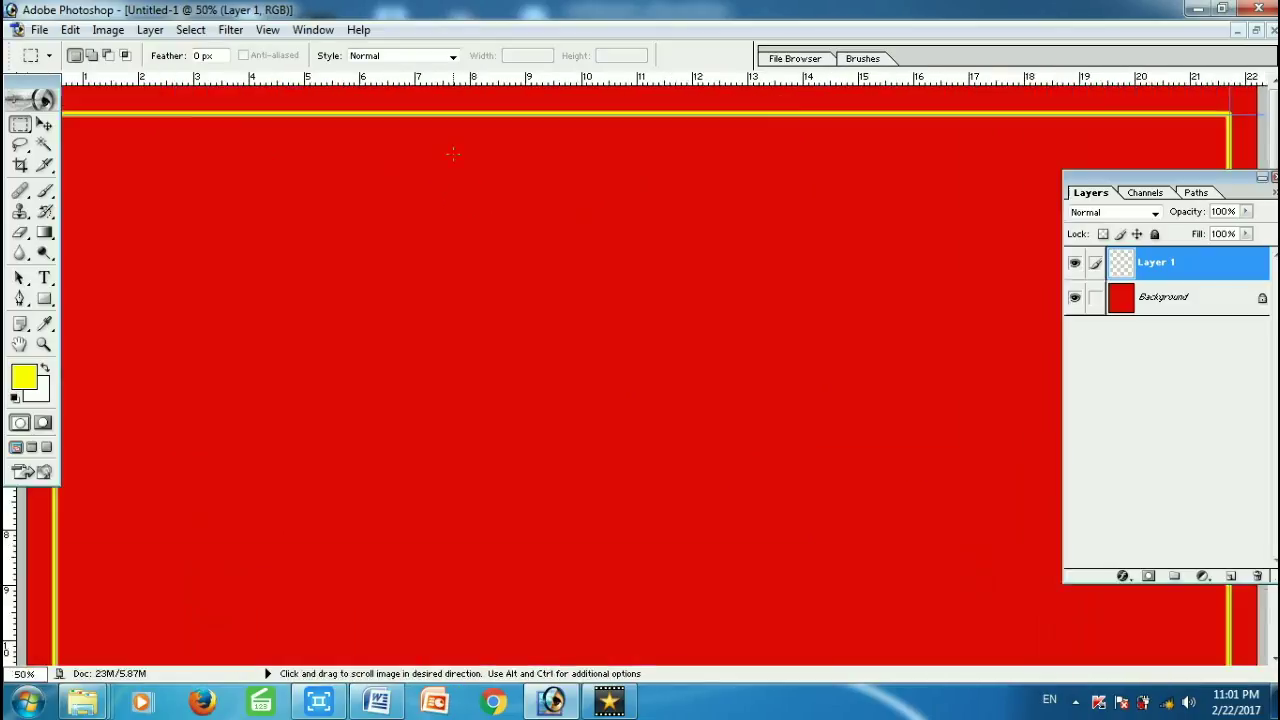
pyautogui.keyDown('alt'); pyautogui.click(465, 127); pyautogui.keyUp('alt')
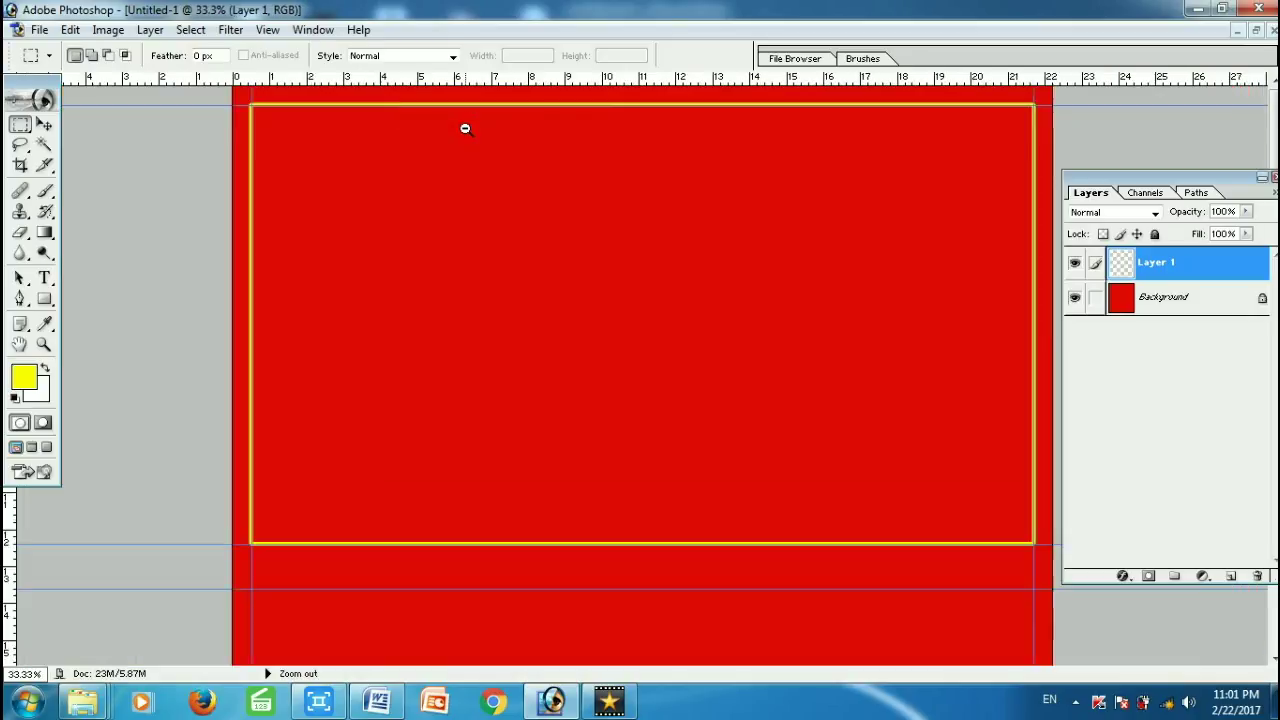
pyautogui.keyDown('alt'); pyautogui.click(557, 159); pyautogui.keyUp('alt')
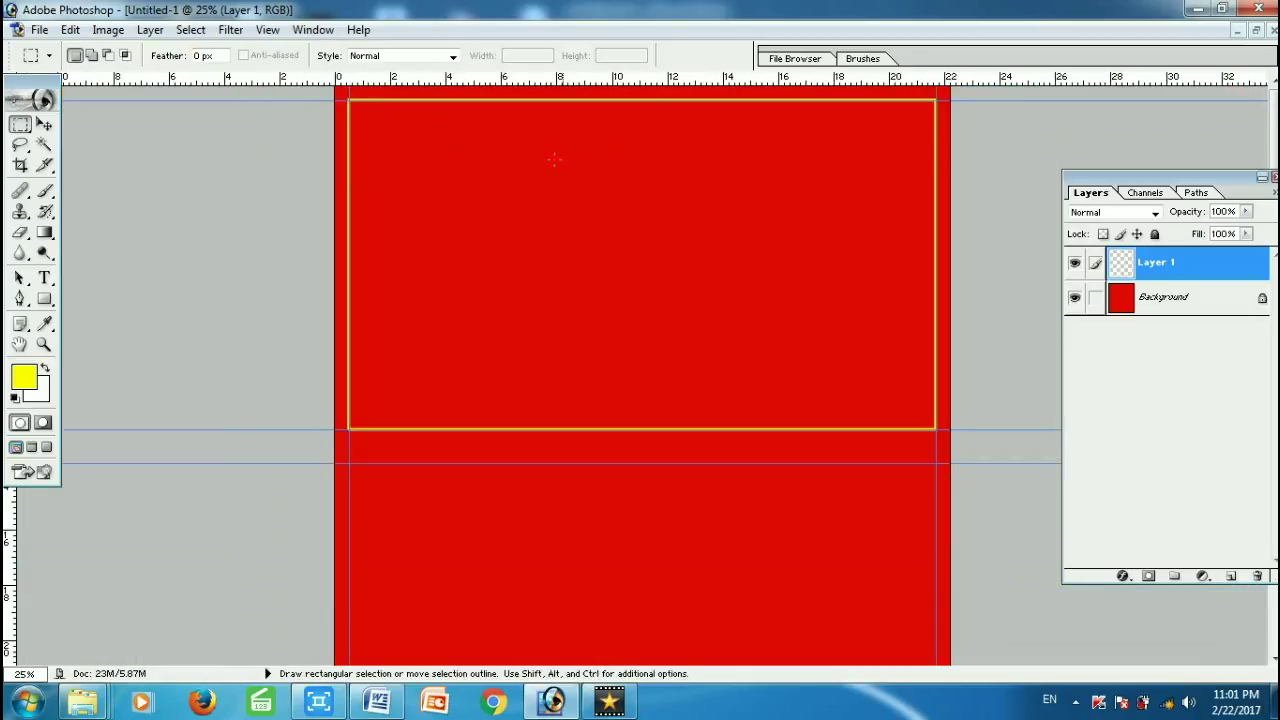
pyautogui.keyDown('alt'); pyautogui.click(728, 303); pyautogui.keyUp('alt')
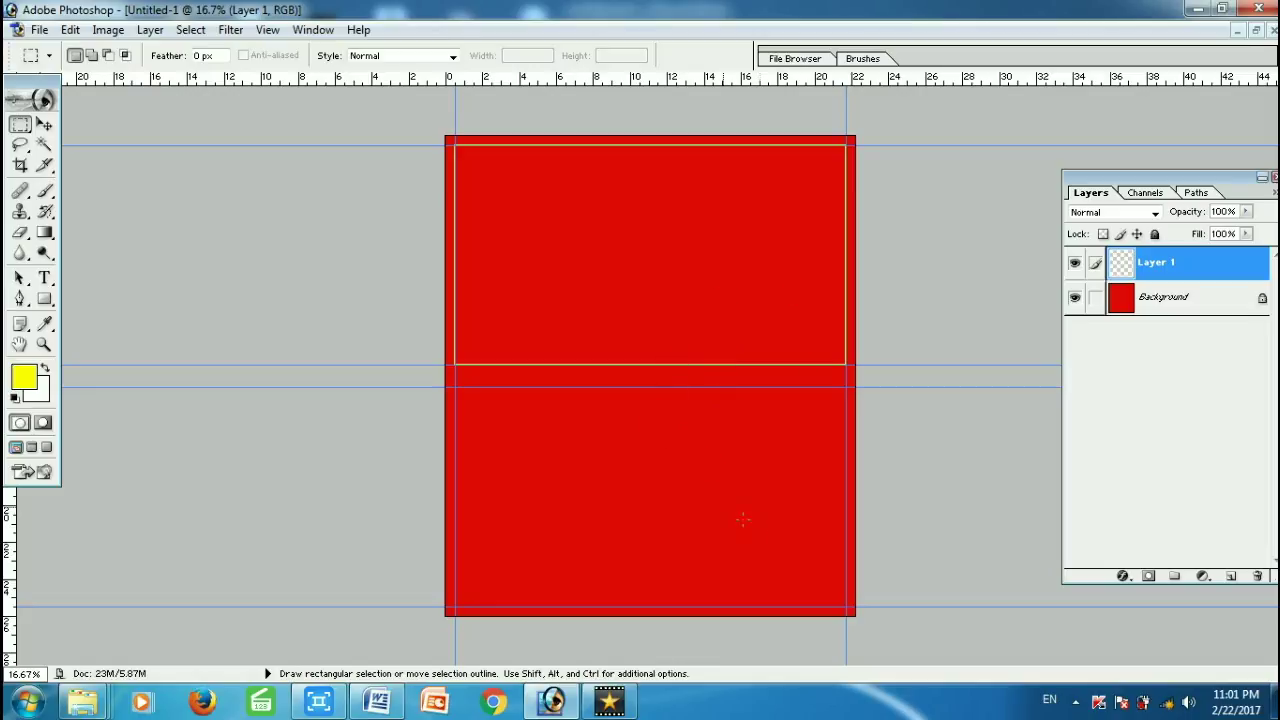
pyautogui.click(1230, 578)
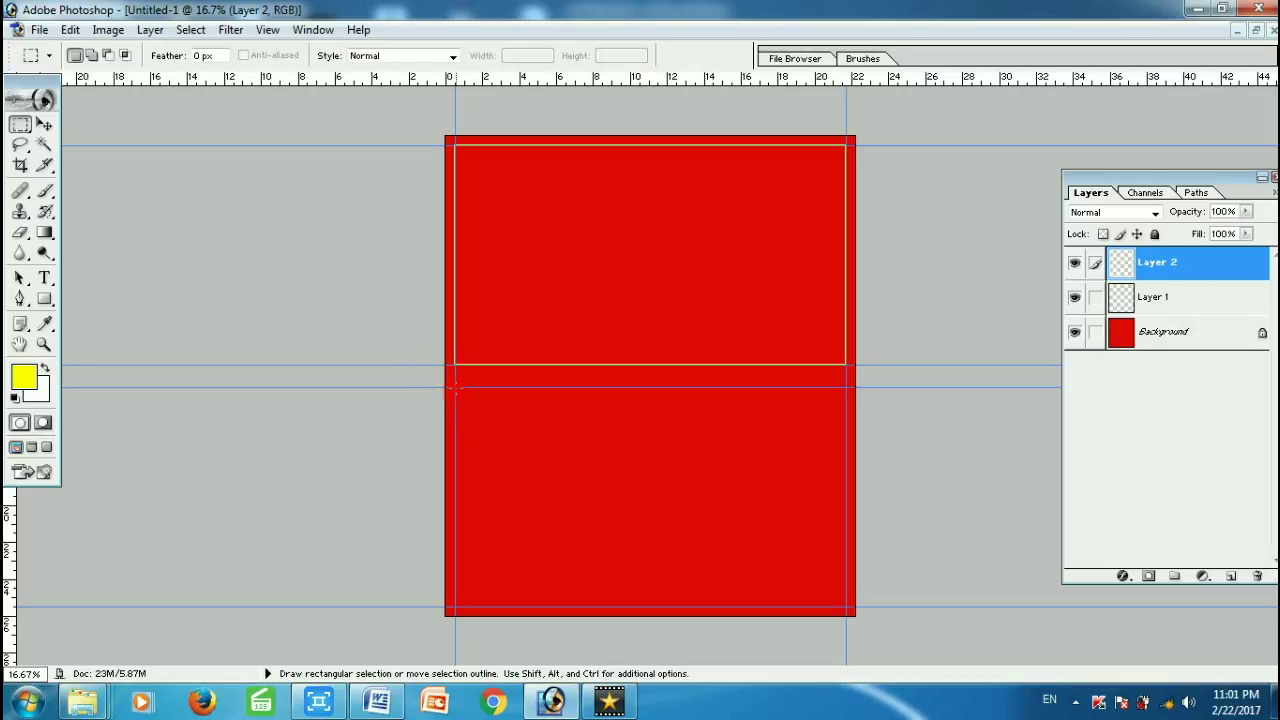
# - Select the bottom panel, stroke it with the same 12 px yellow border, and deselect
pyautogui.moveTo(668, 565); pyautogui.dragTo(848, 610)
pyautogui.click(680, 445)
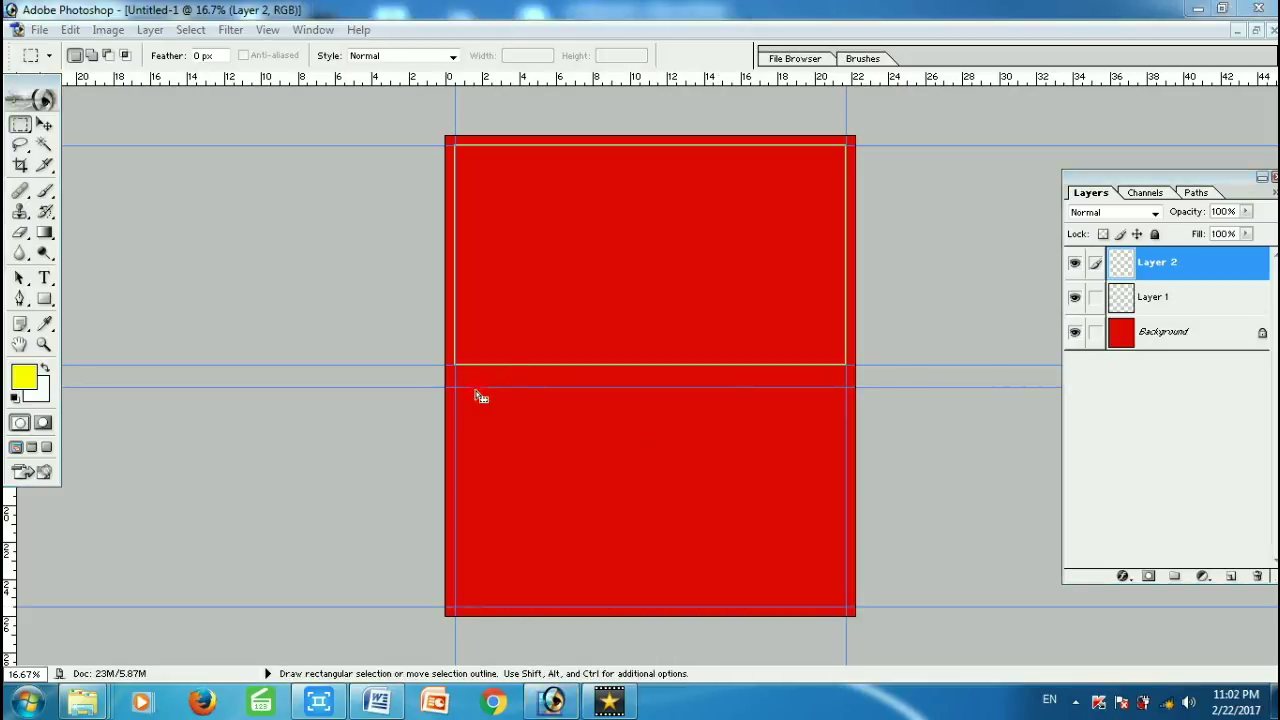
pyautogui.hotkey('ctrl', 'shift', 'd')
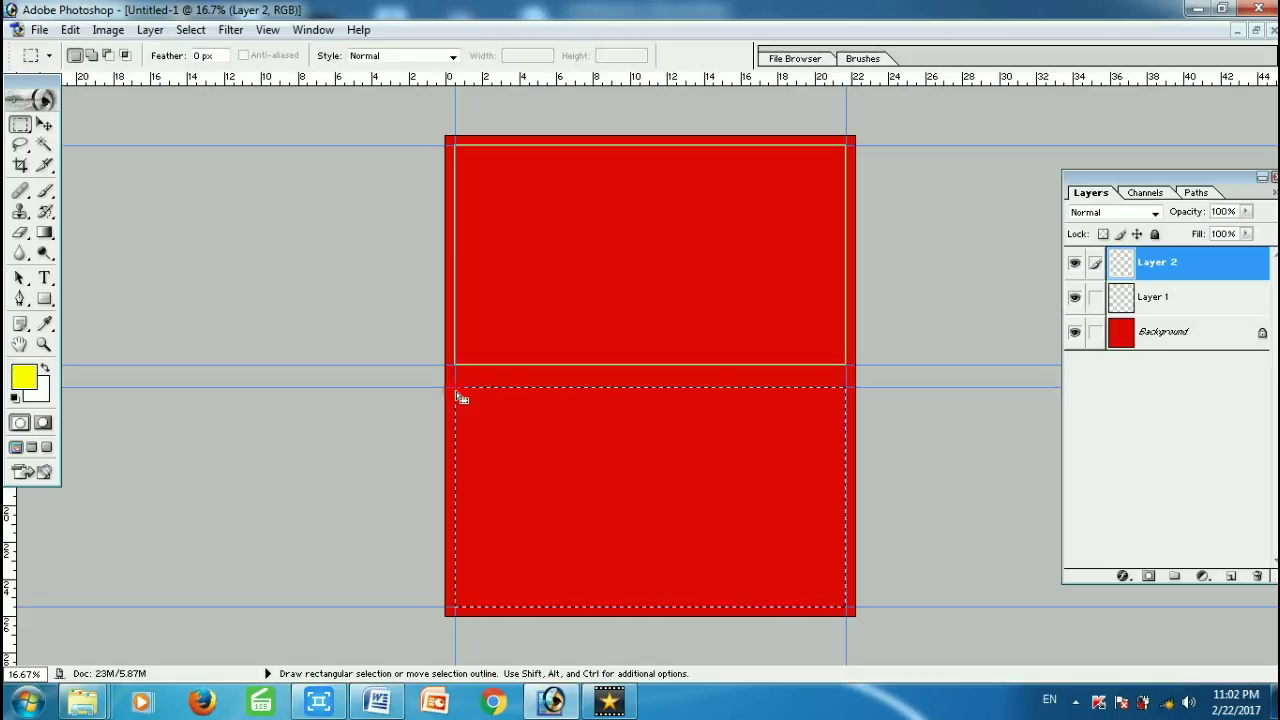
pyautogui.rightClick(515, 422)
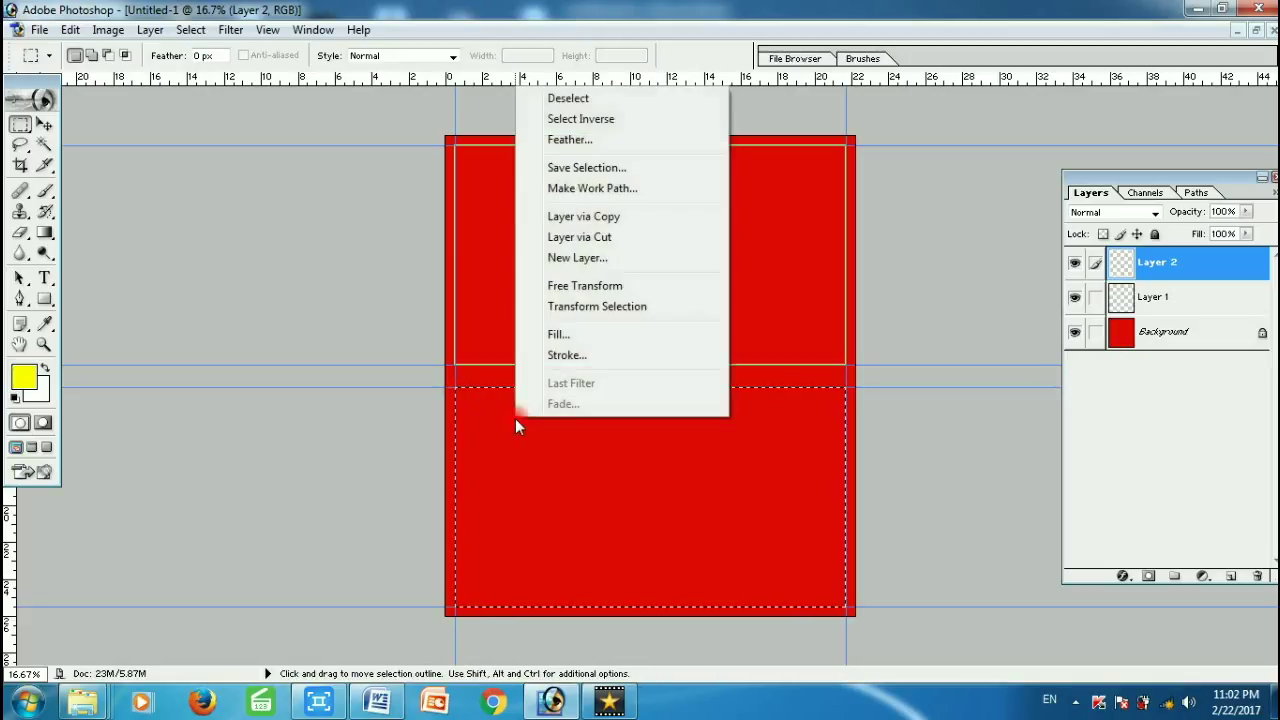
pyautogui.click(556, 358)
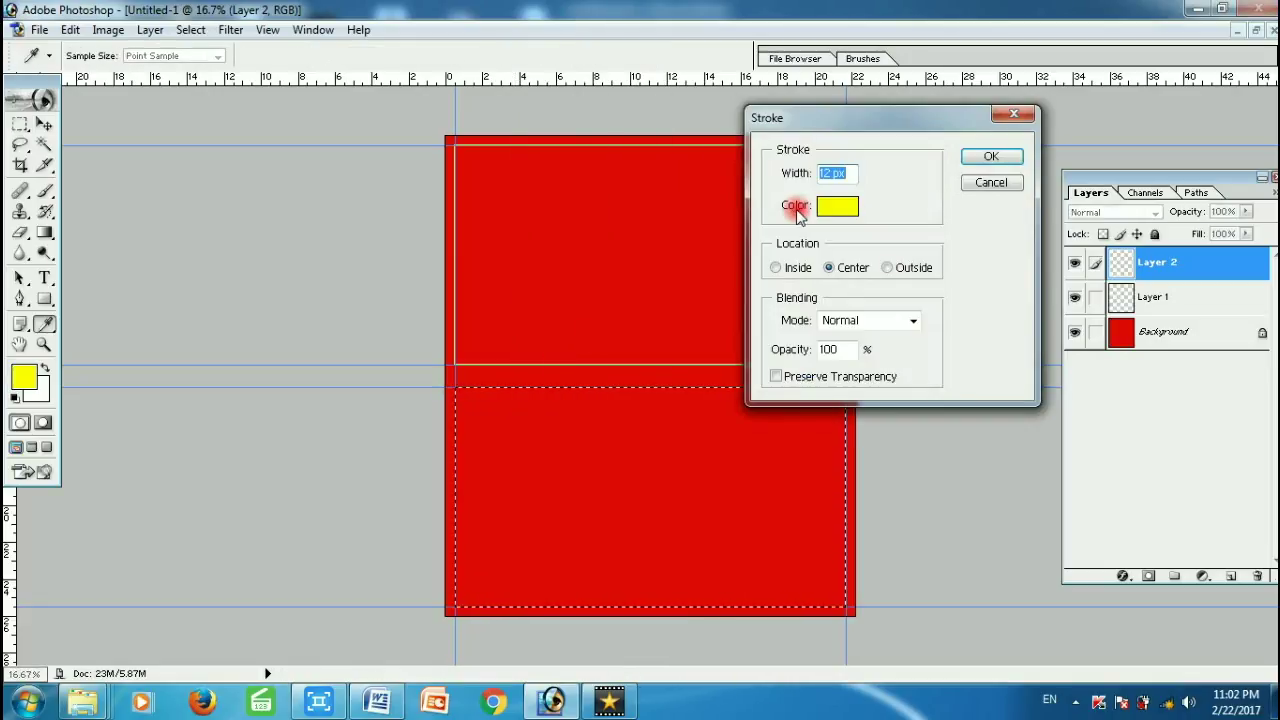
pyautogui.click(833, 173)
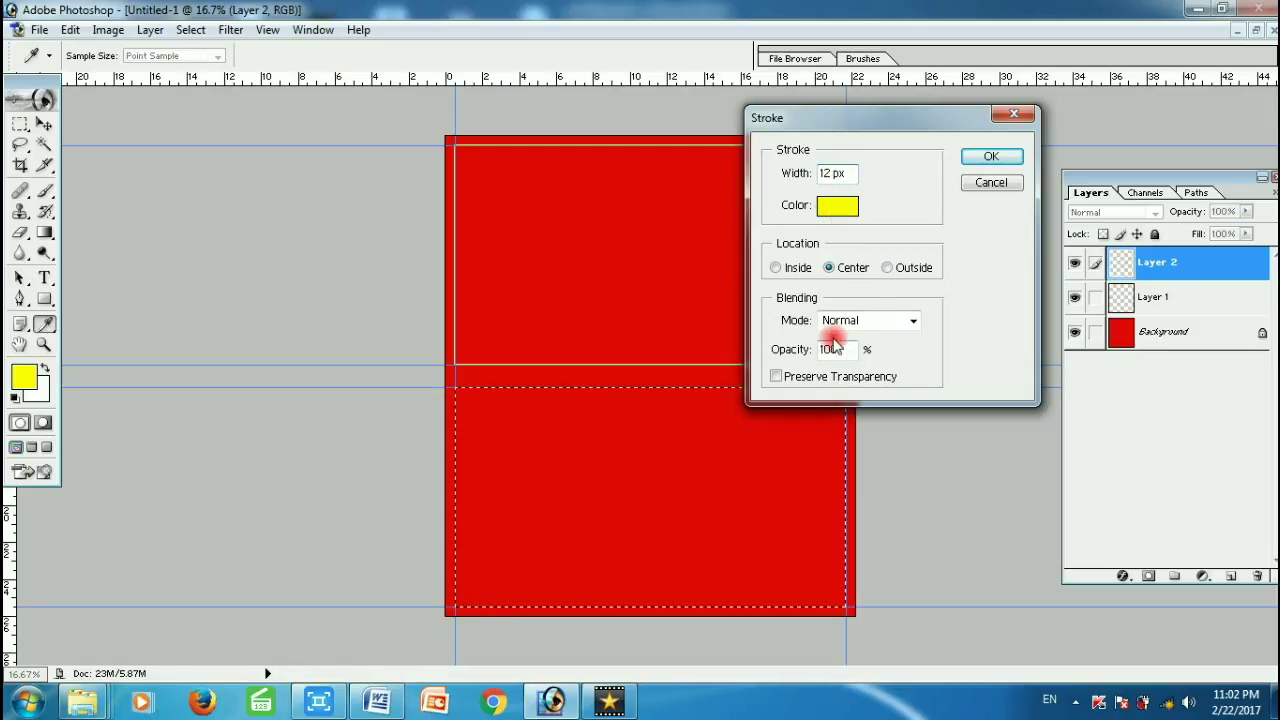
pyautogui.click(1003, 157)
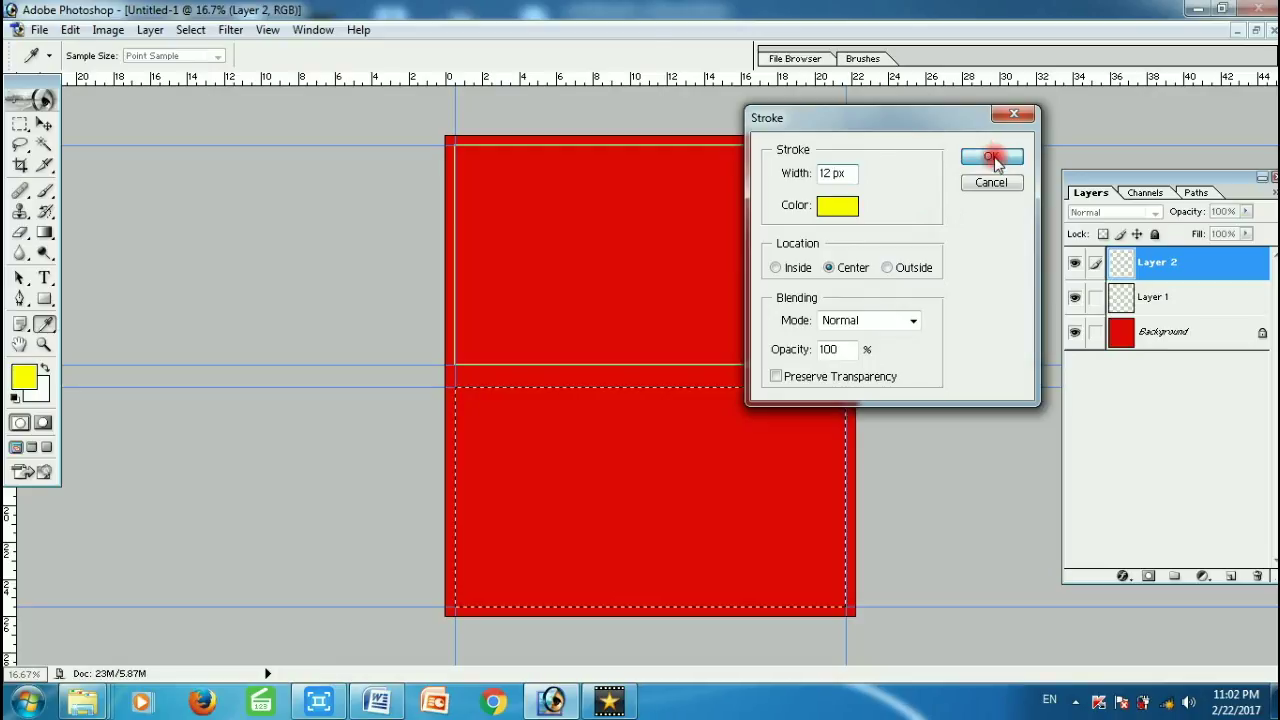
pyautogui.press('m')
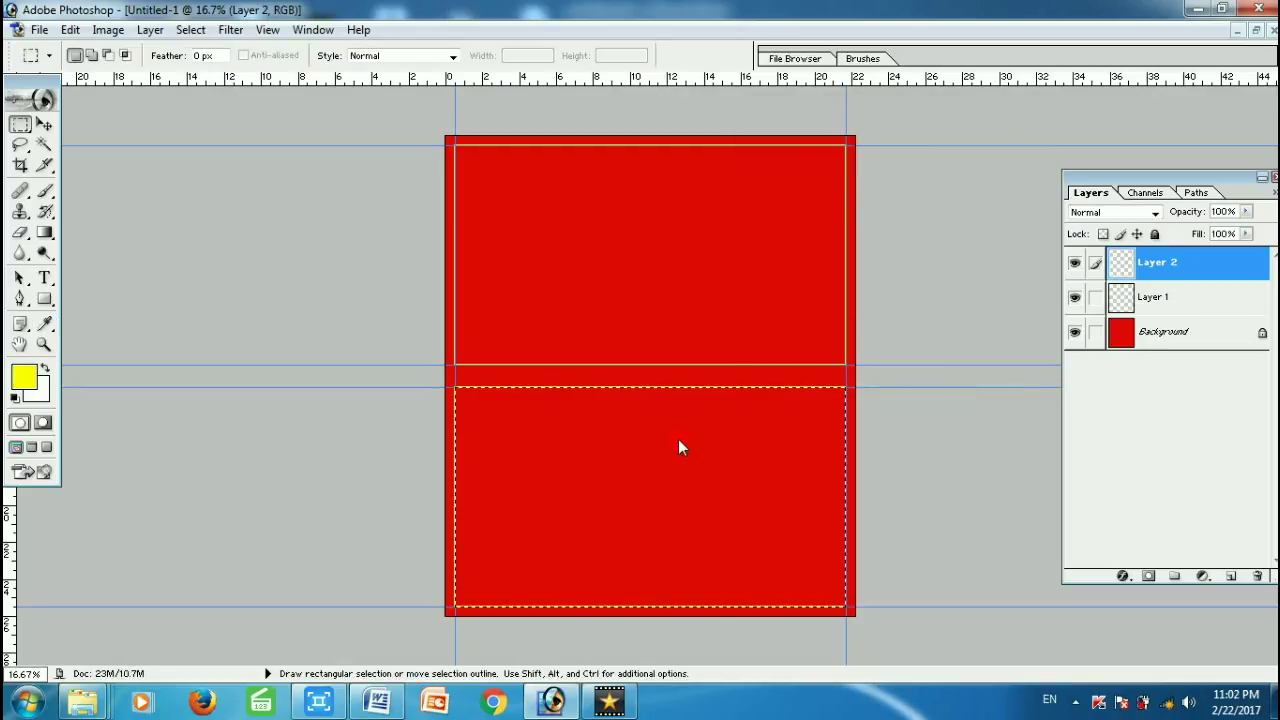
pyautogui.hotkey('ctrl', 'd')
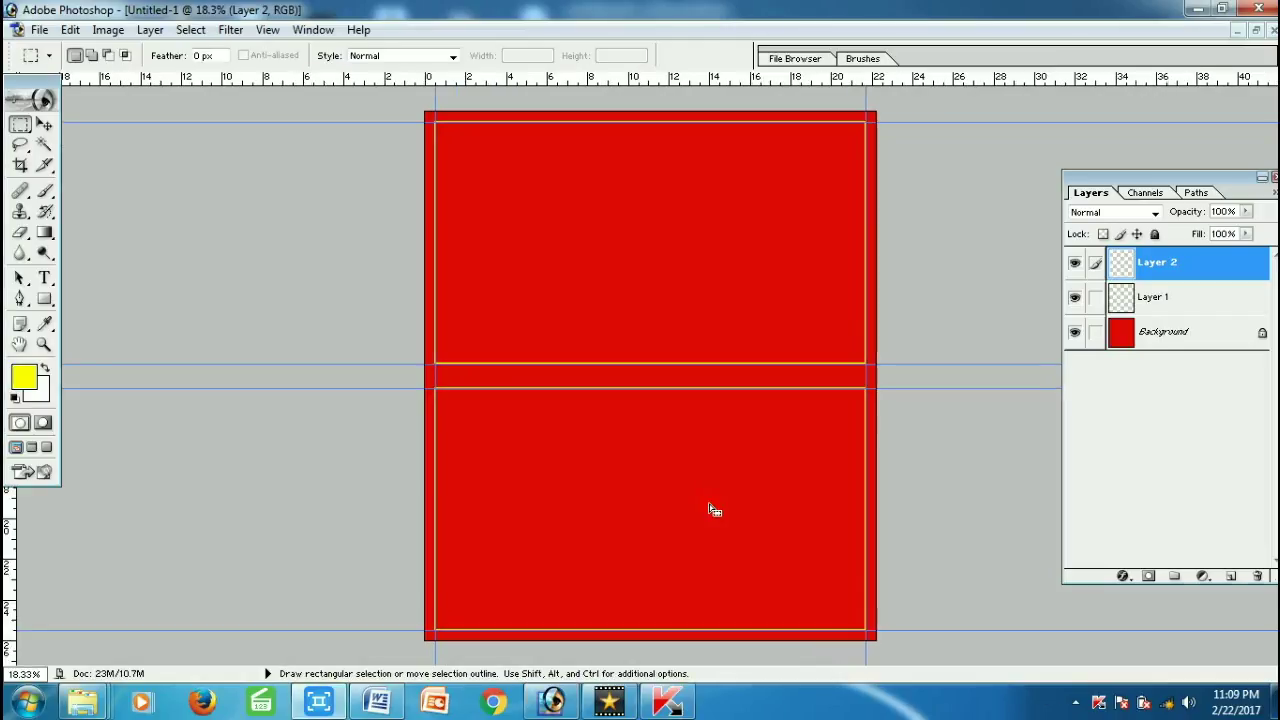
pyautogui.hotkey('ctrl', 'shift', 'd')
pyautogui.hotkey('ctrl', 'd')
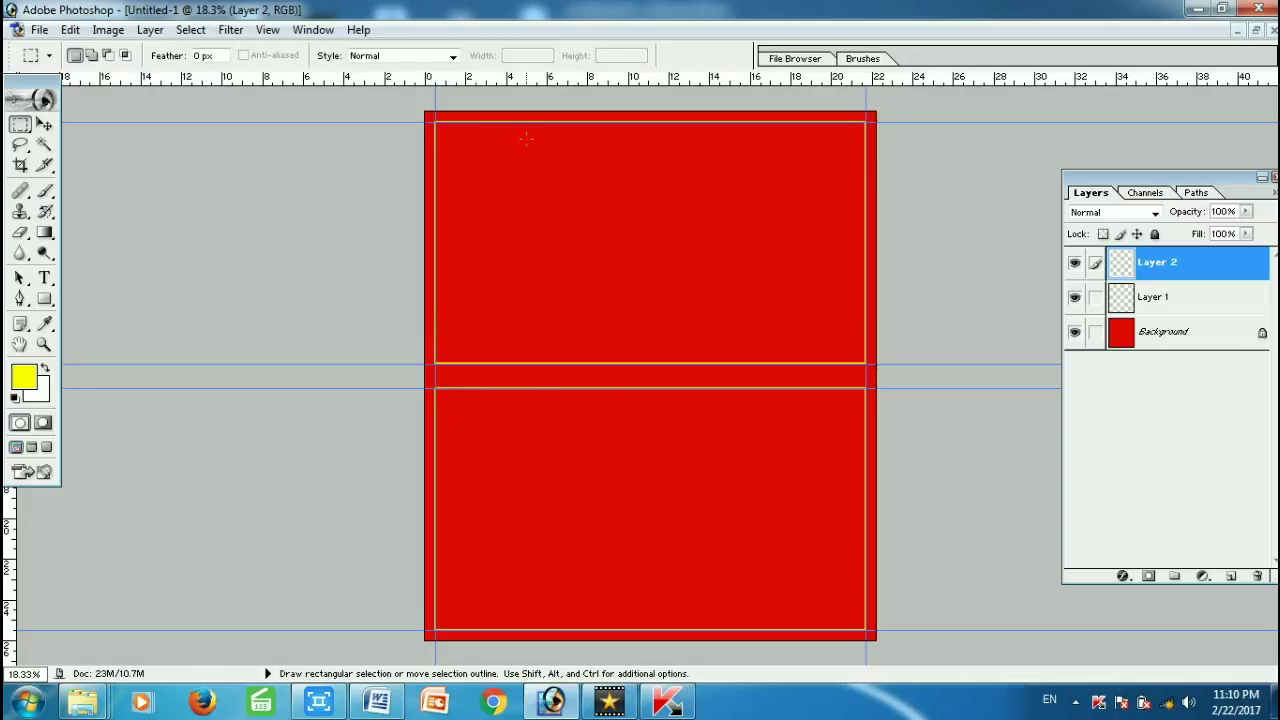
# - Start a Type layer in the upper panel and set its font to Akruti
pyautogui.scroll(-1, 550, 225)
pyautogui.scroll(-1, 528, 257)
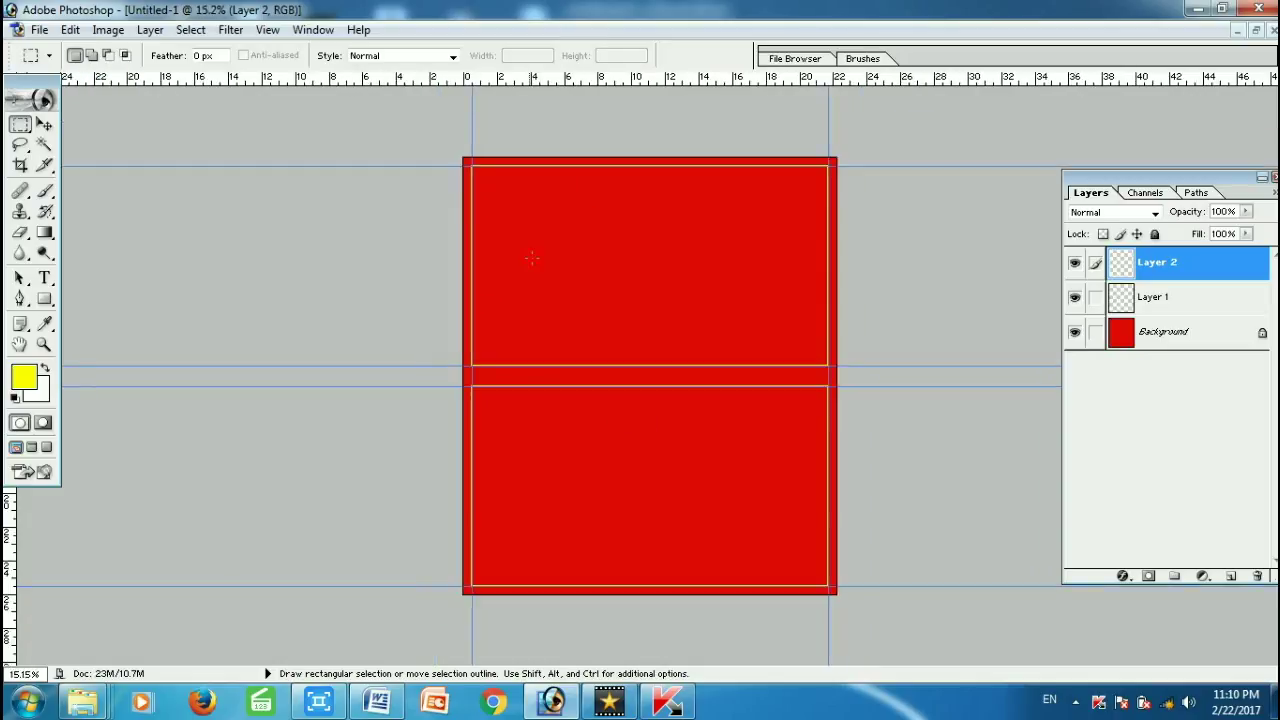
pyautogui.scroll(1, 546, 252)
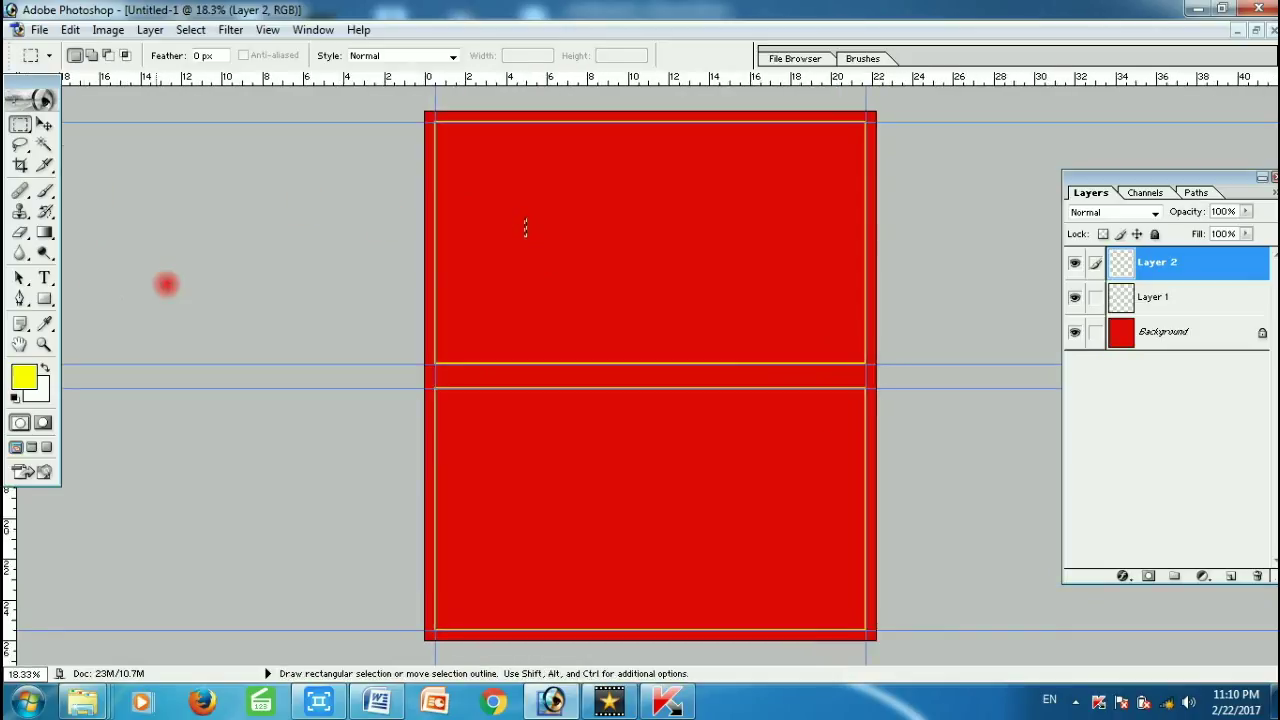
pyautogui.click(44, 277)
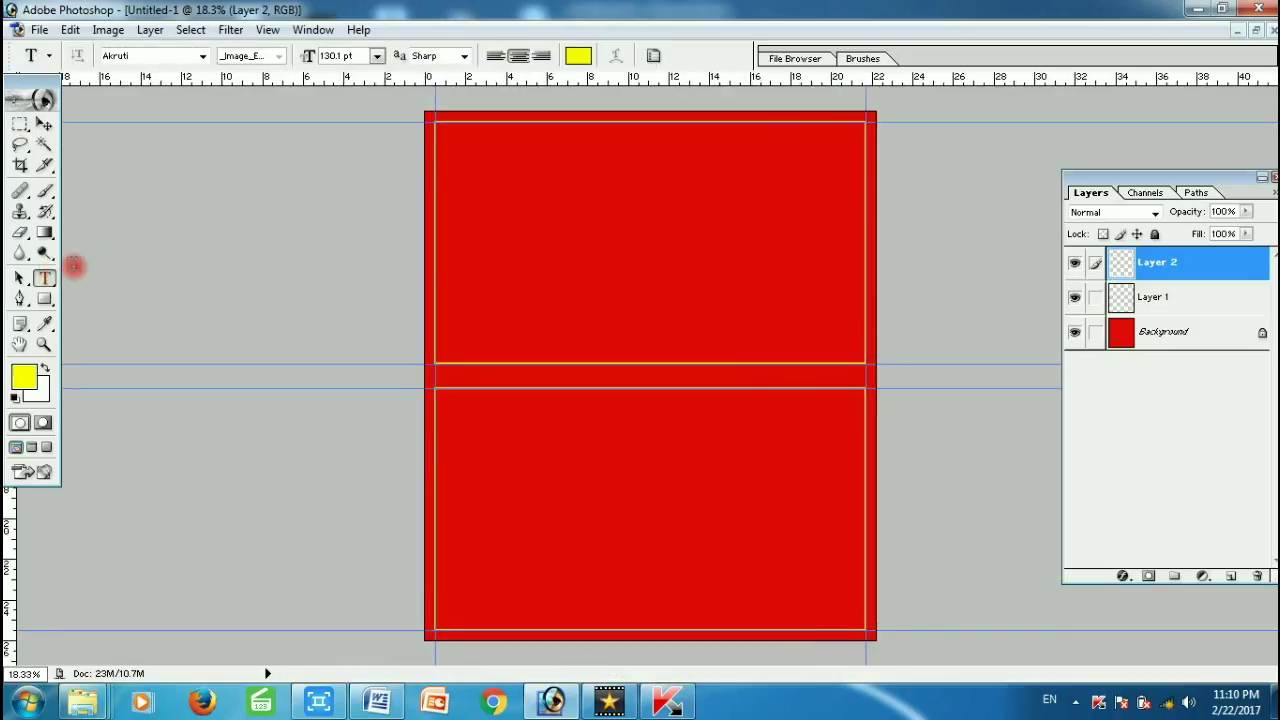
pyautogui.click(599, 224)
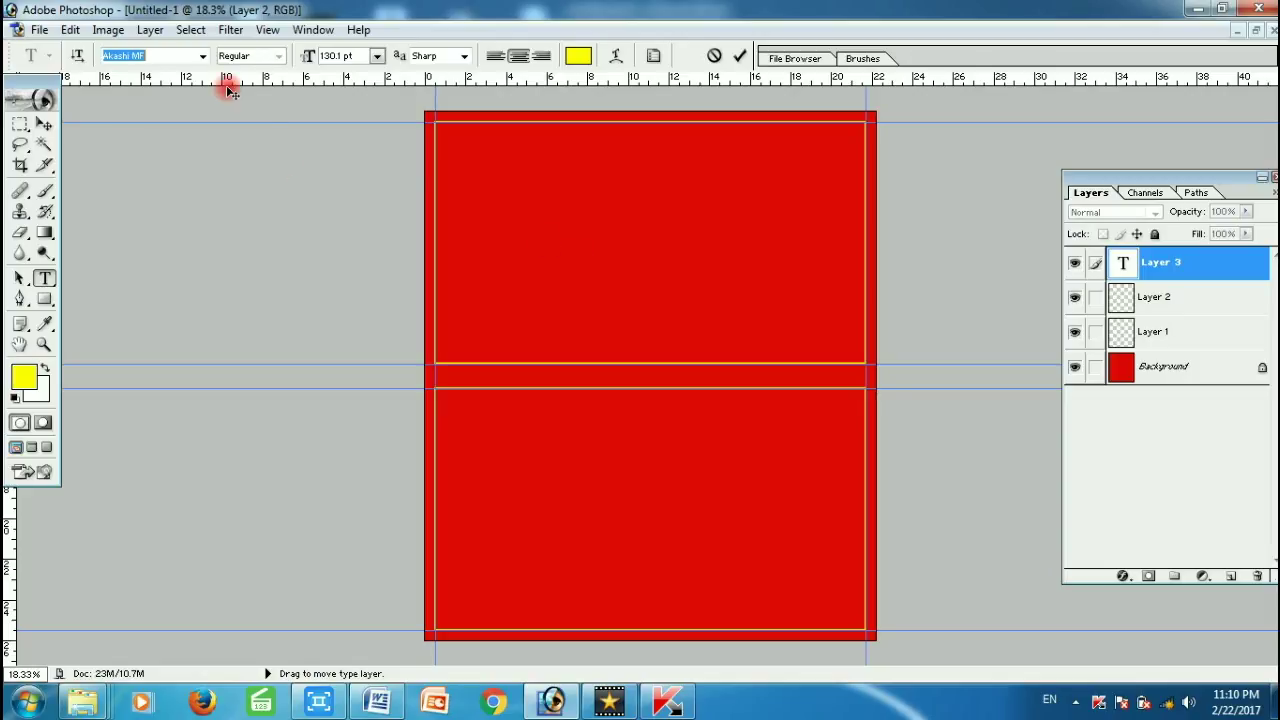
pyautogui.press('Up')
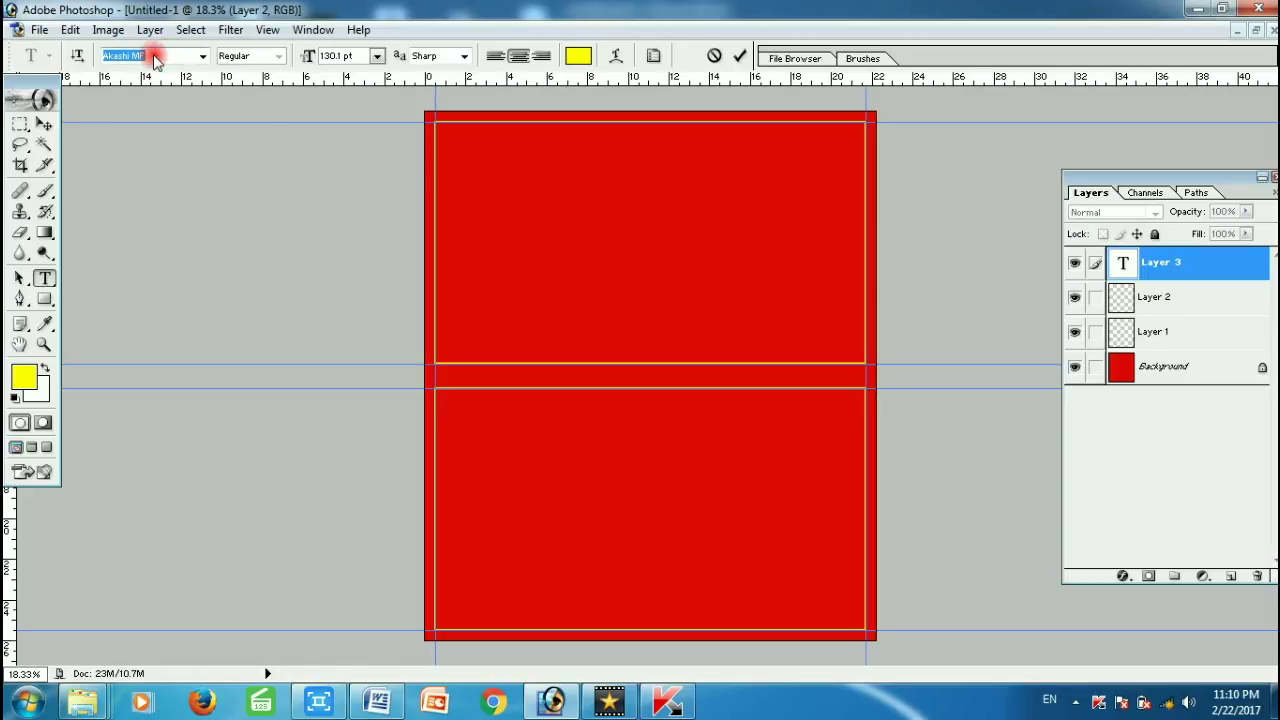
pyautogui.write('Akr')
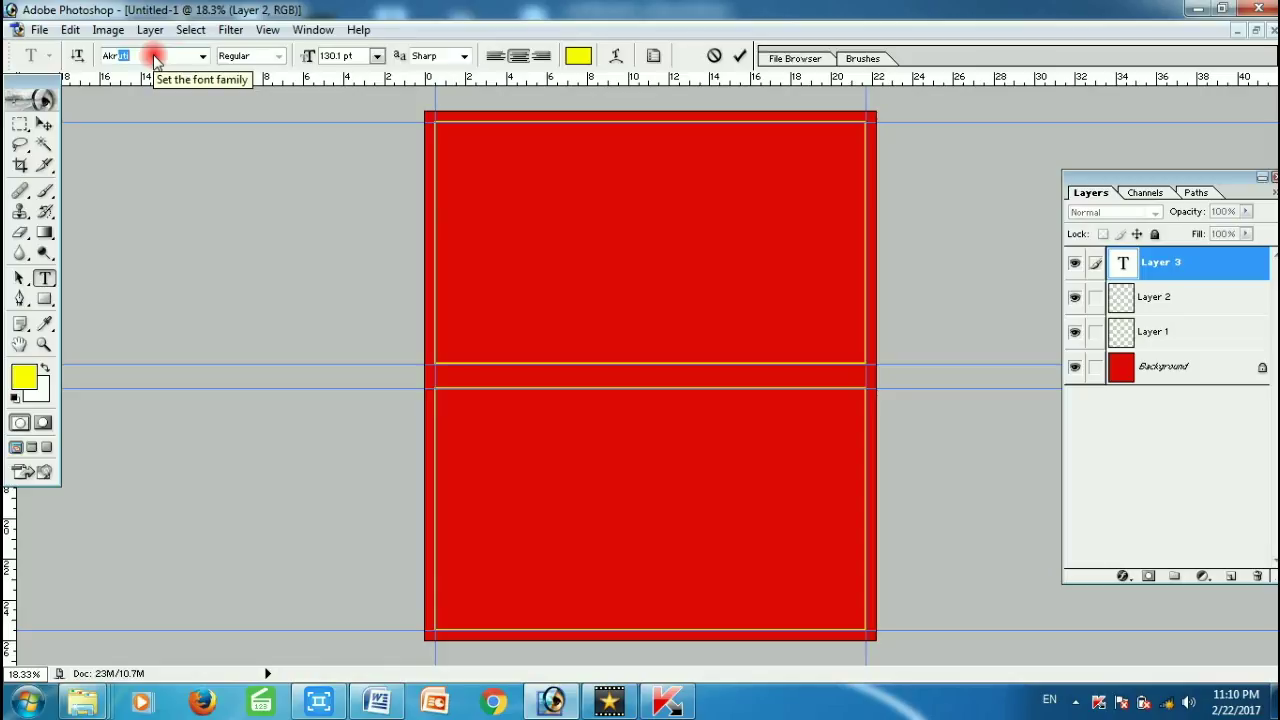
pyautogui.press('Return')
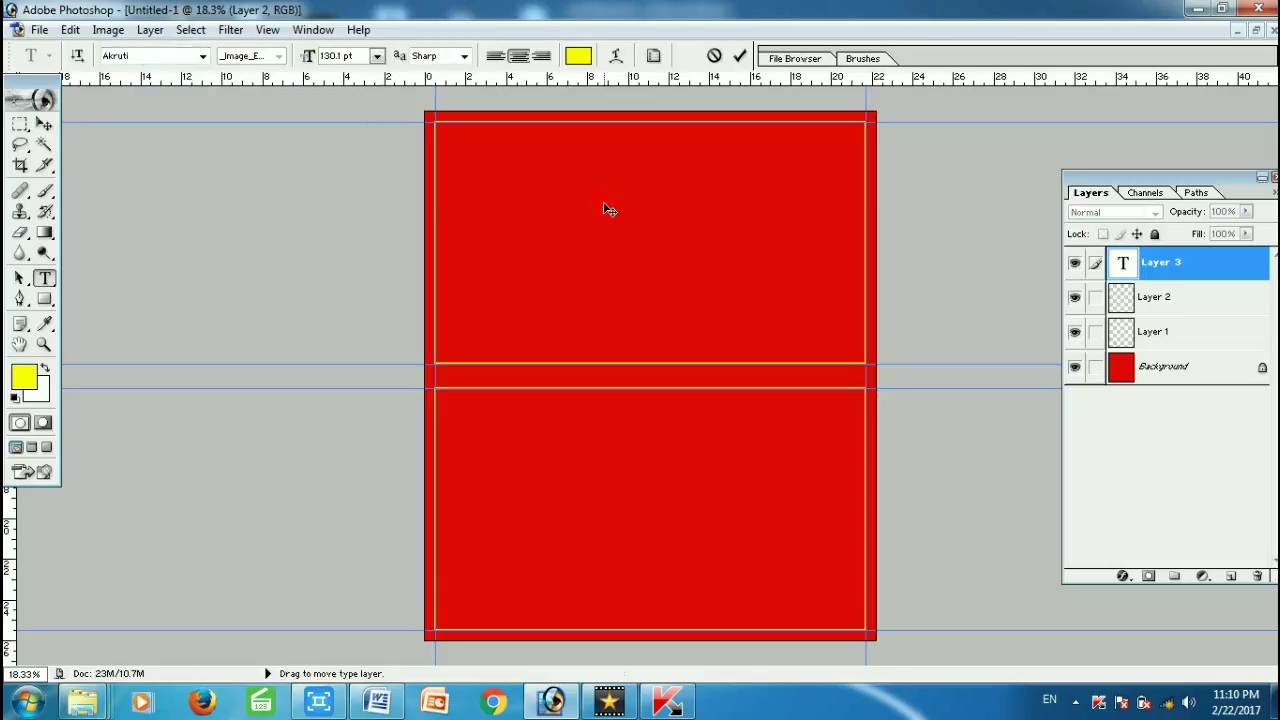
pyautogui.click(168, 58)
# - Insert the yellow dingbat glyph 'a' and drag it up and left in the upper panel
pyautogui.write('a')
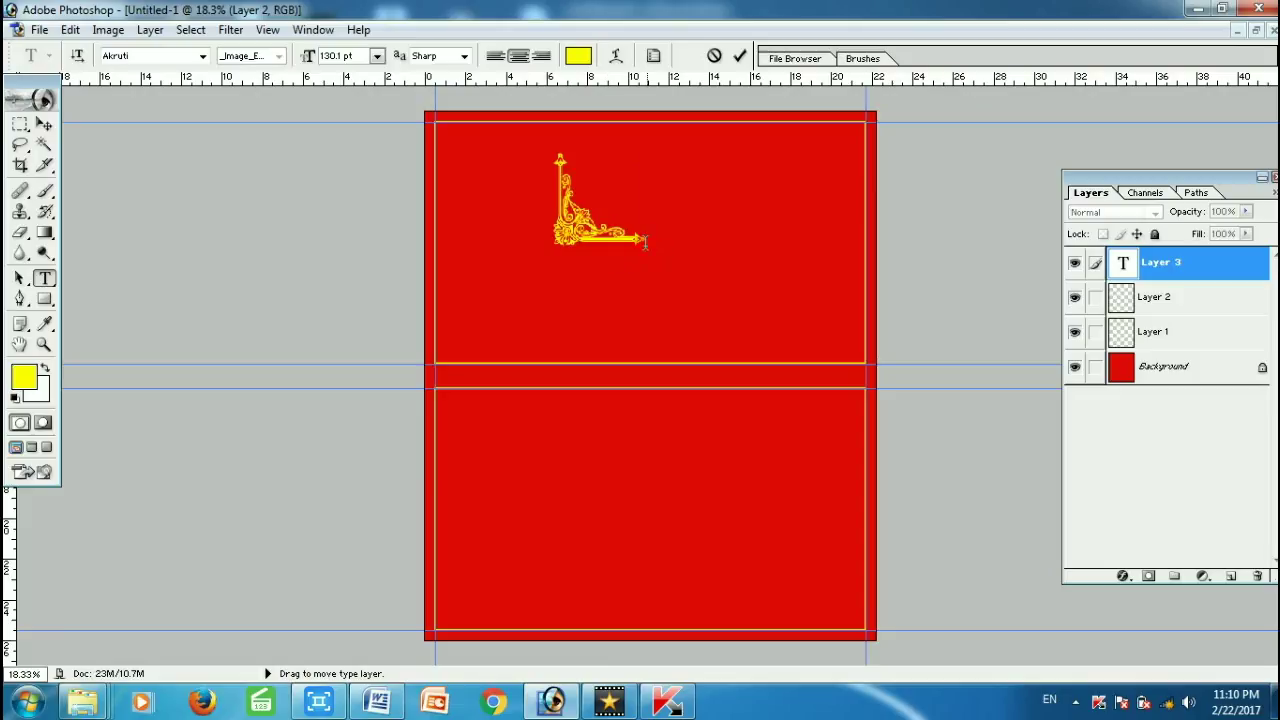
pyautogui.moveTo(636, 236); pyautogui.dragTo(590, 235)
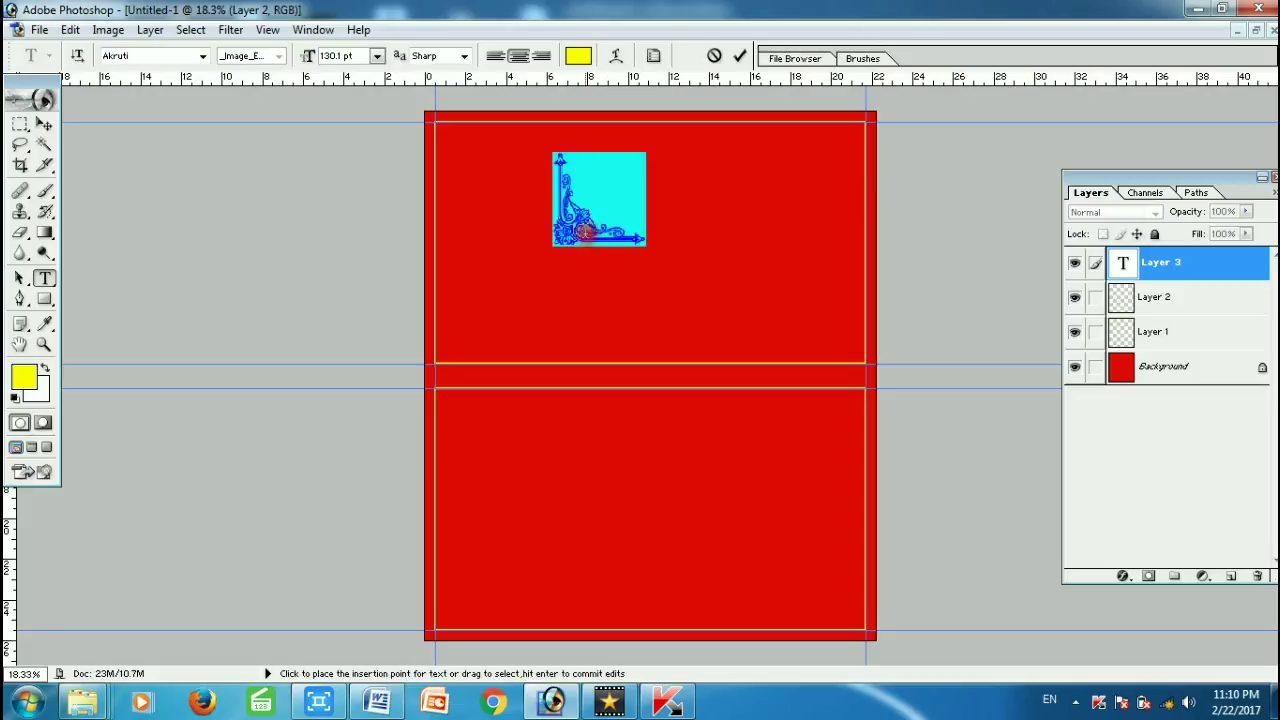
pyautogui.click(600, 232)
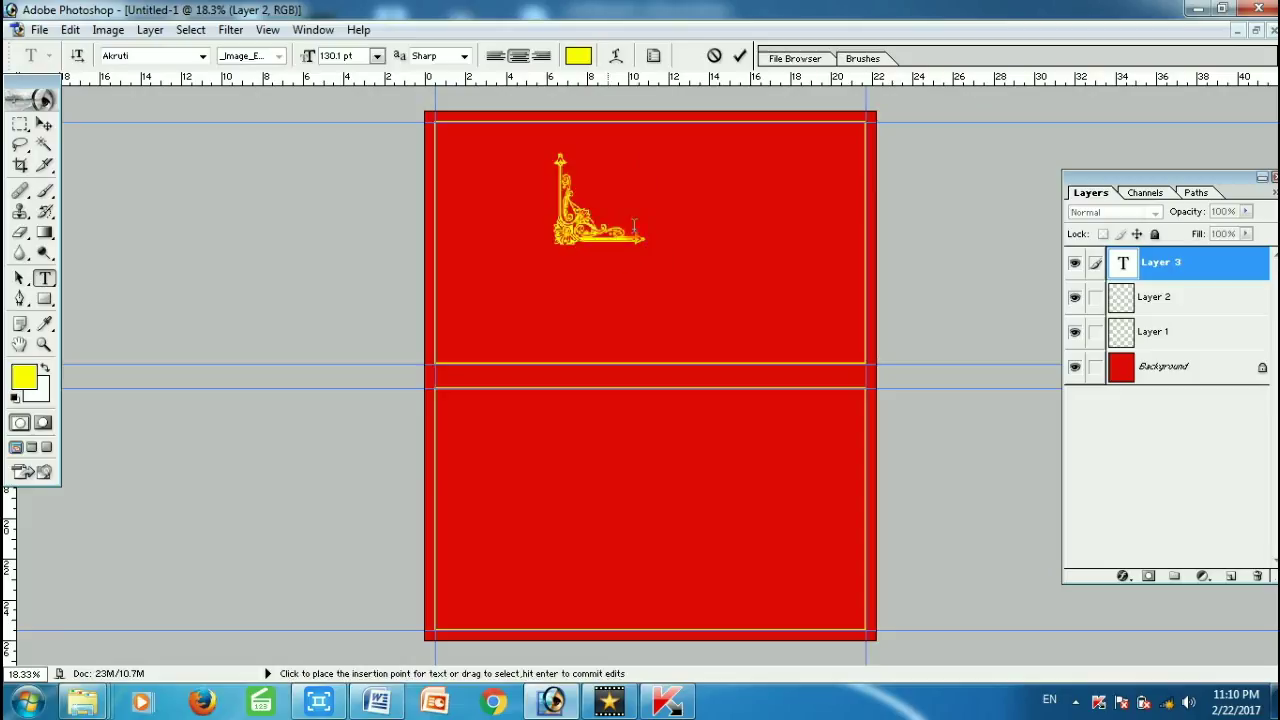
pyautogui.doubleClick(640, 236)
pyautogui.click(636, 236)
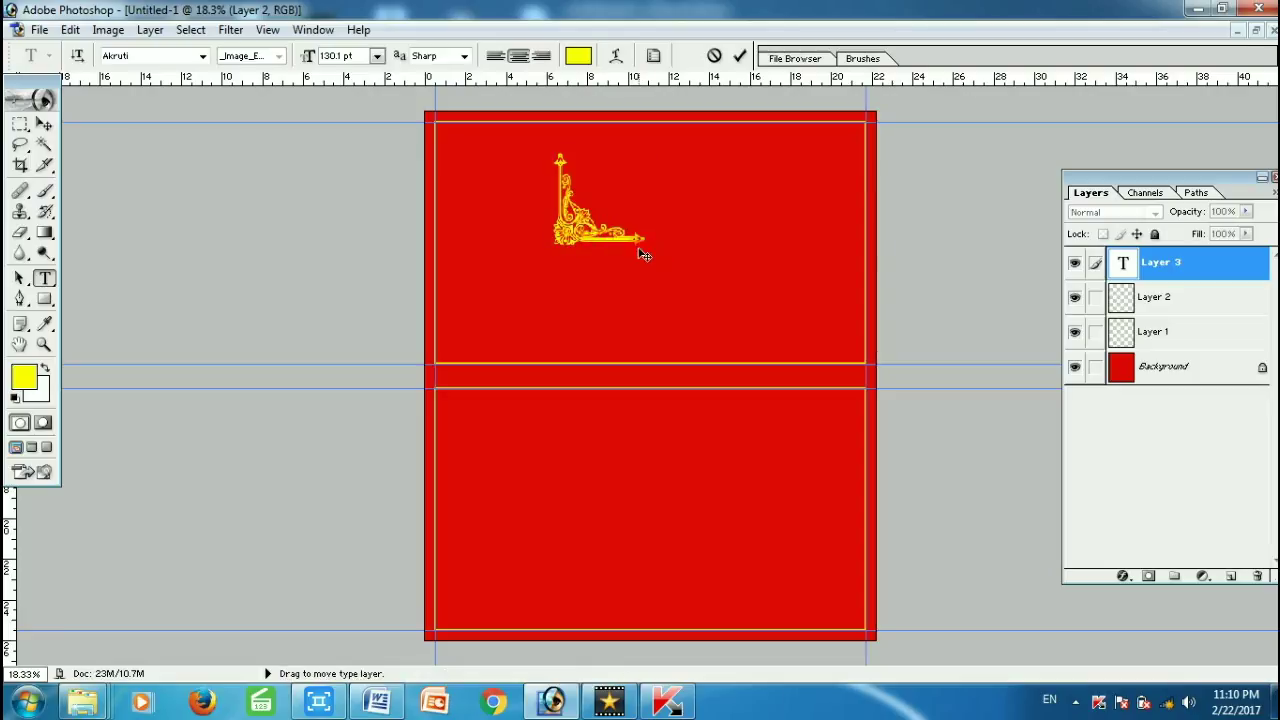
pyautogui.moveTo(620, 283); pyautogui.dragTo(533, 268)
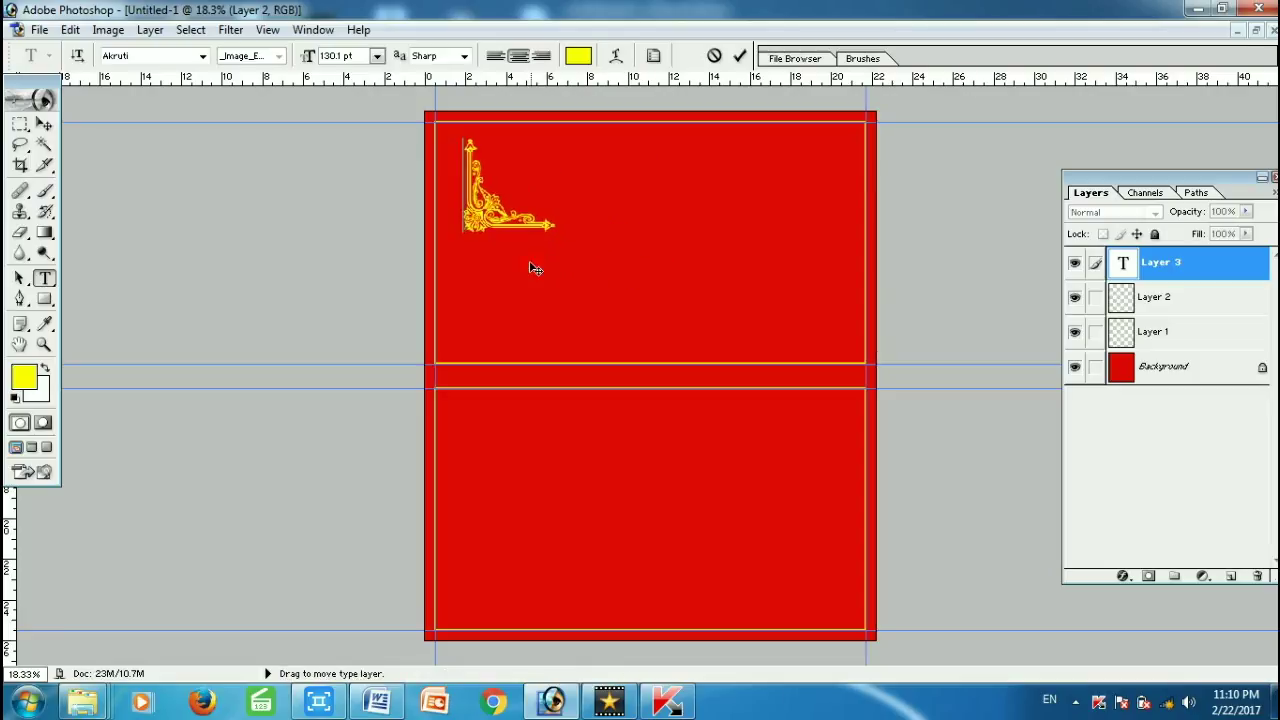
pyautogui.hotkey('ctrl', 'a')
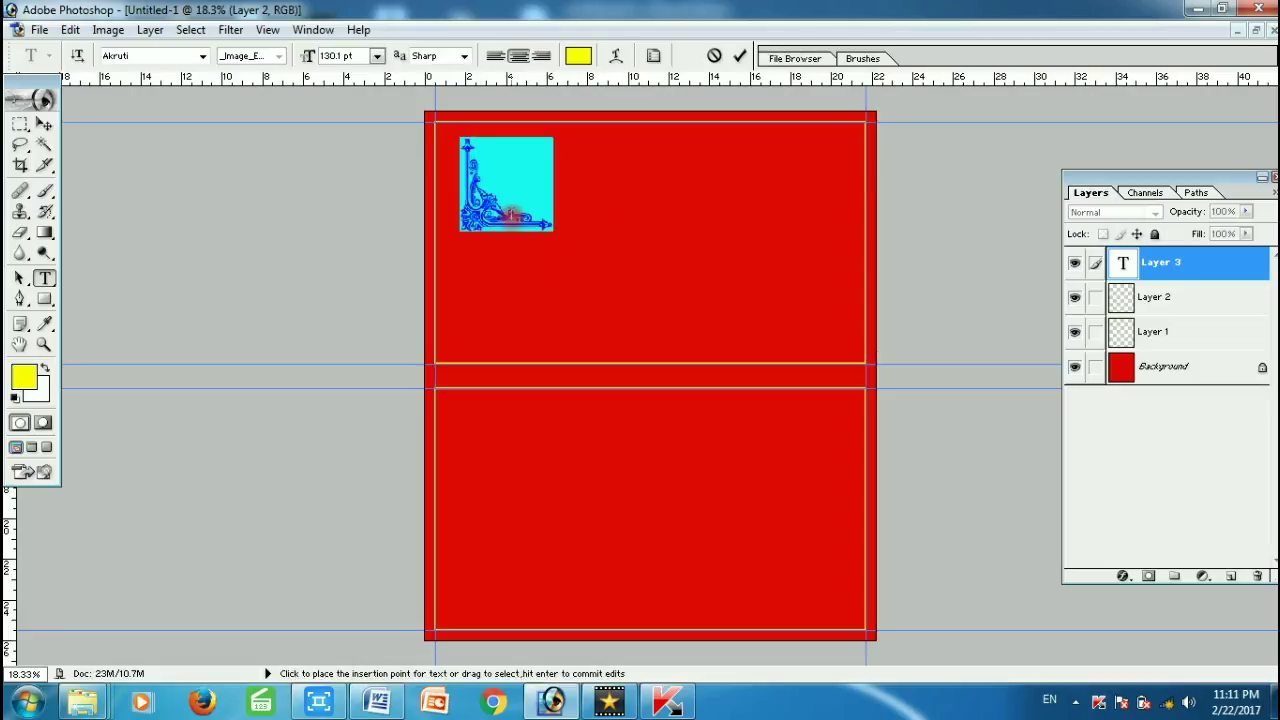
pyautogui.click(44, 123)
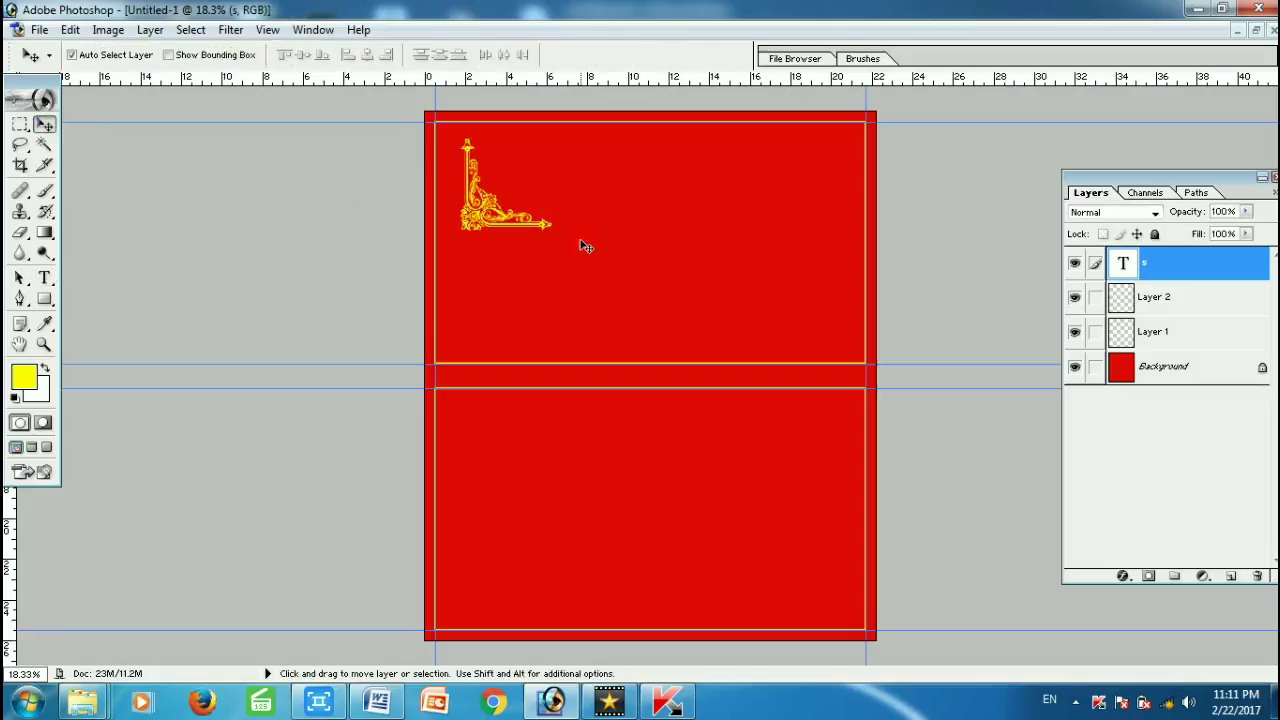
# - Zoom in and shift the ornament slightly right near the top-left corner
pyautogui.hotkey('ctrl', '+')
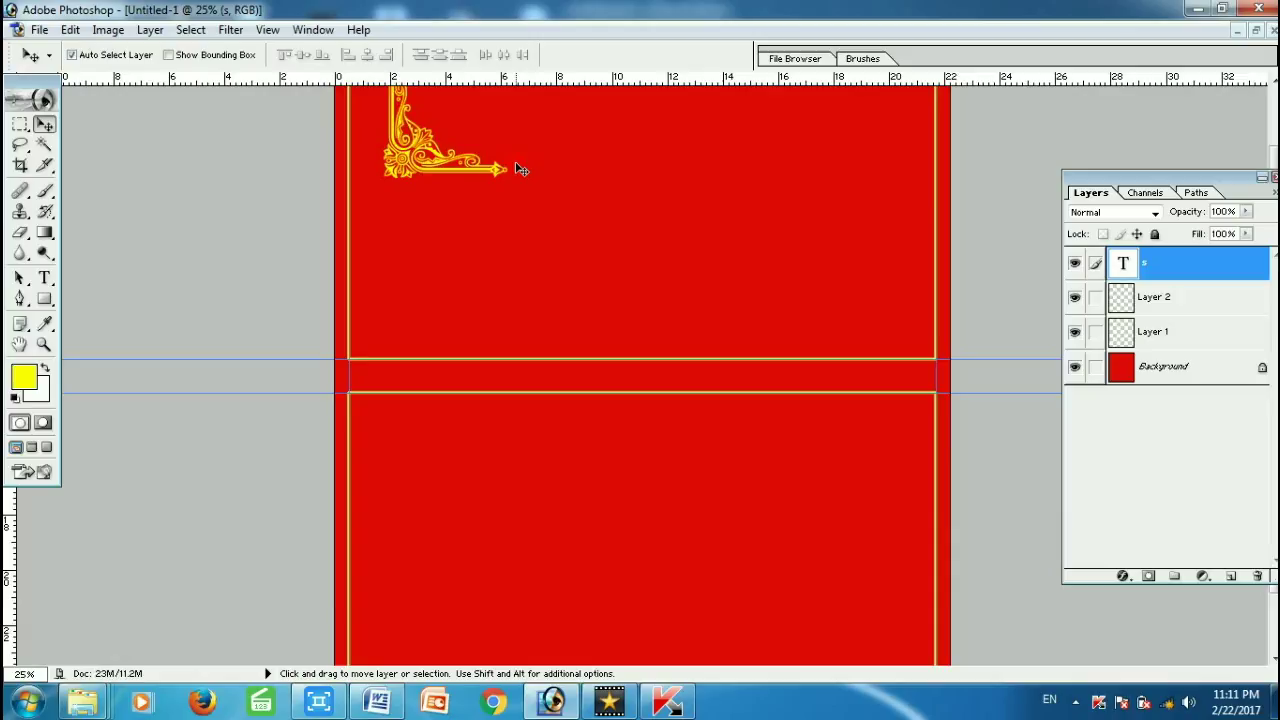
pyautogui.hotkey('ctrl', '+')
pyautogui.moveTo(443, 129); pyautogui.dragTo(443, 414)
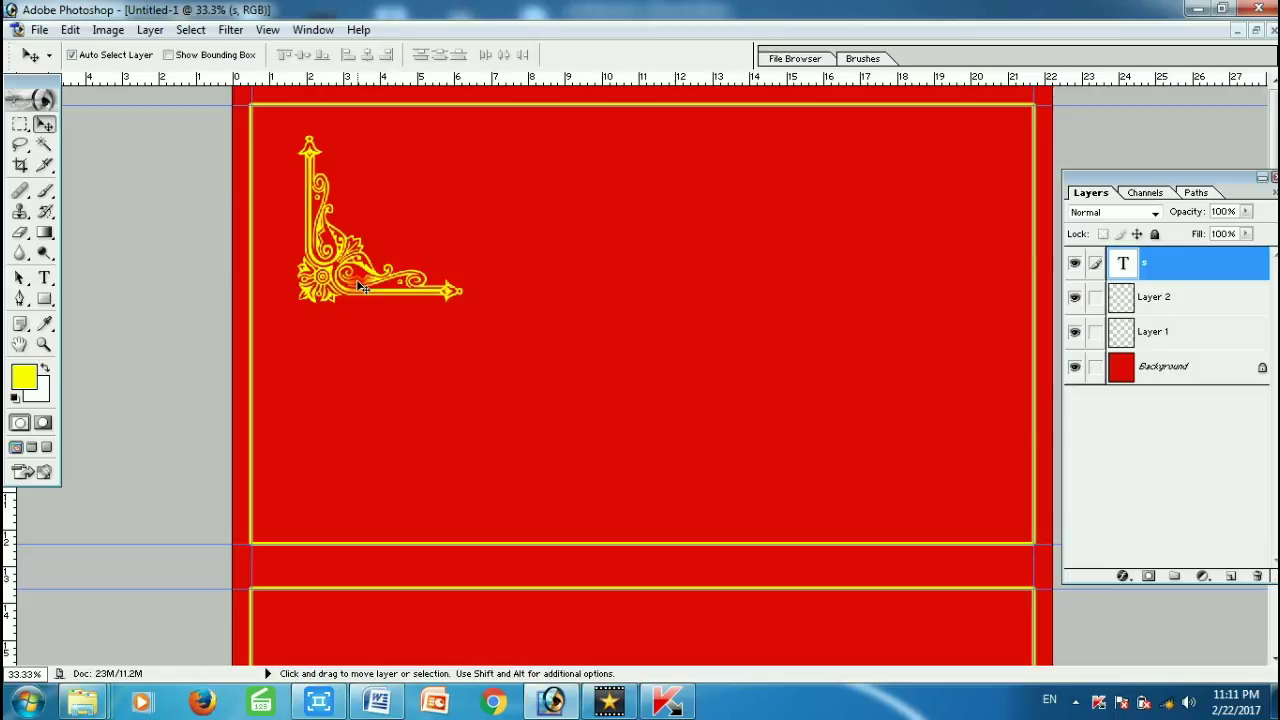
pyautogui.moveTo(360, 285)
pyautogui.mouseDown()
pyautogui.moveTo(383, 283)
pyautogui.moveTo(360, 280)
pyautogui.mouseUp()
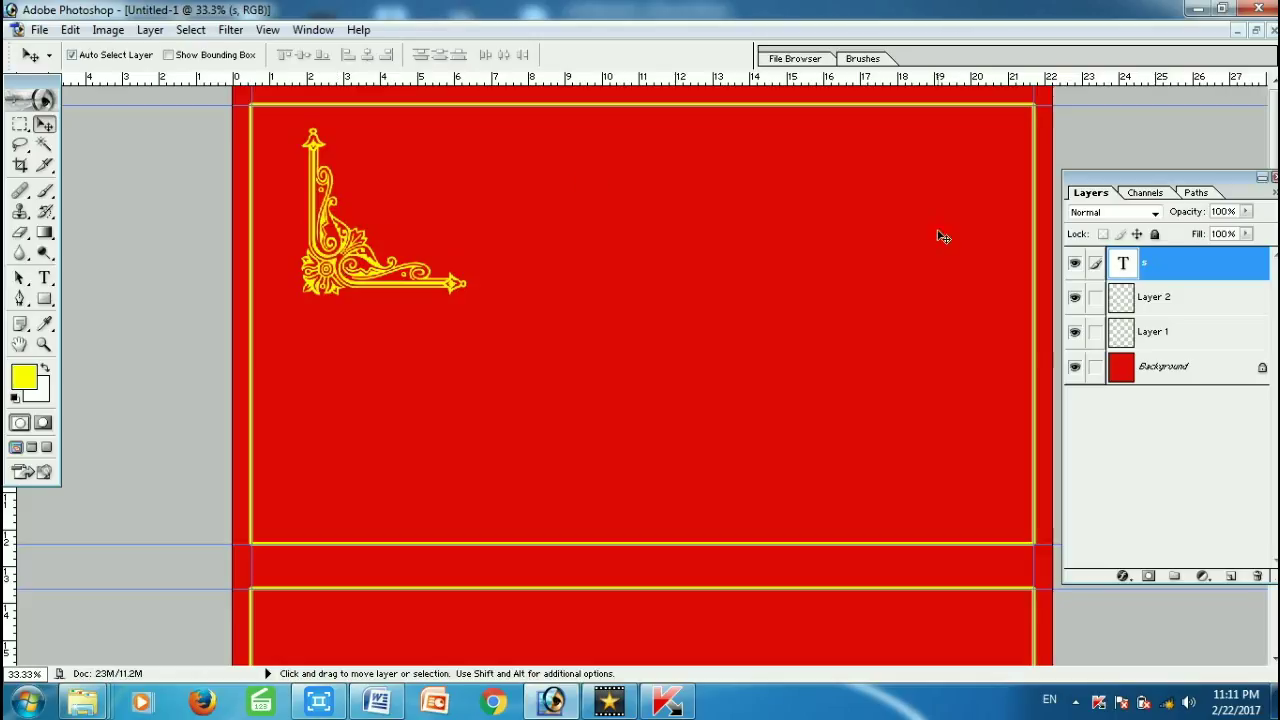
# - Rasterize the ornament text layer and shift it slightly up and left
pyautogui.click(1147, 265)
pyautogui.rightClick(1163, 263)
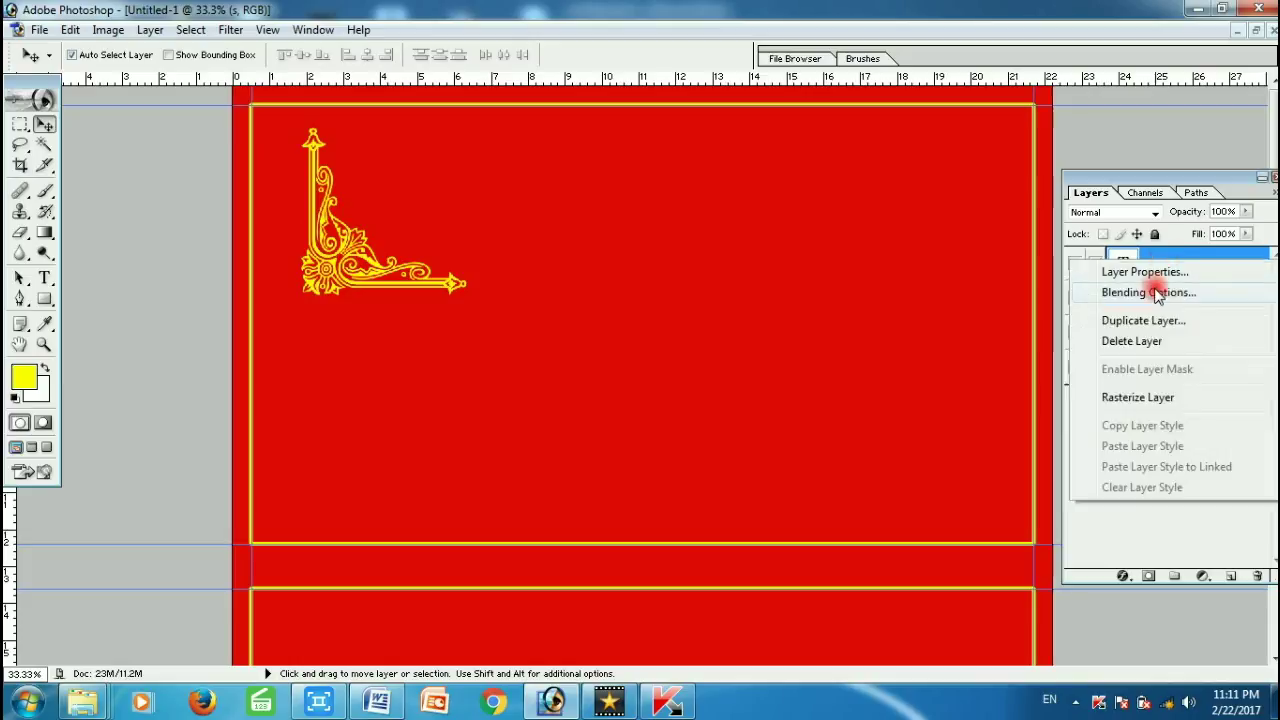
pyautogui.click(1153, 400)
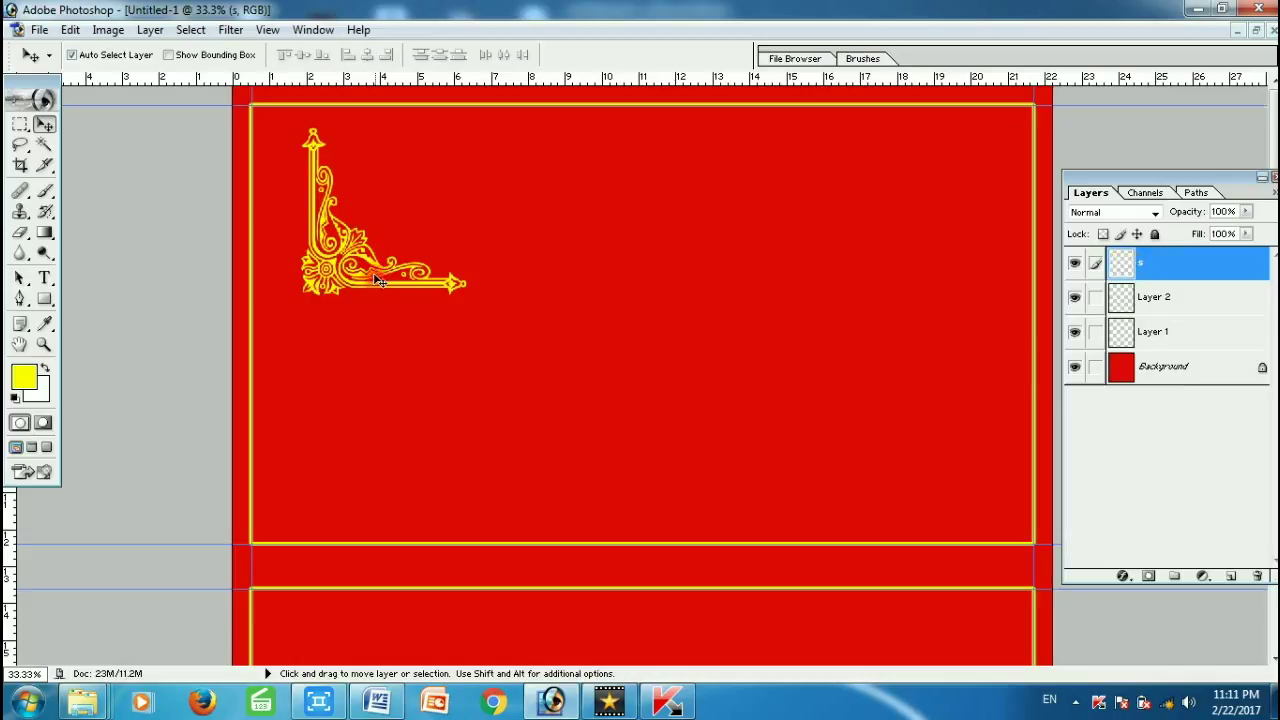
pyautogui.moveTo(378, 280); pyautogui.dragTo(368, 270)
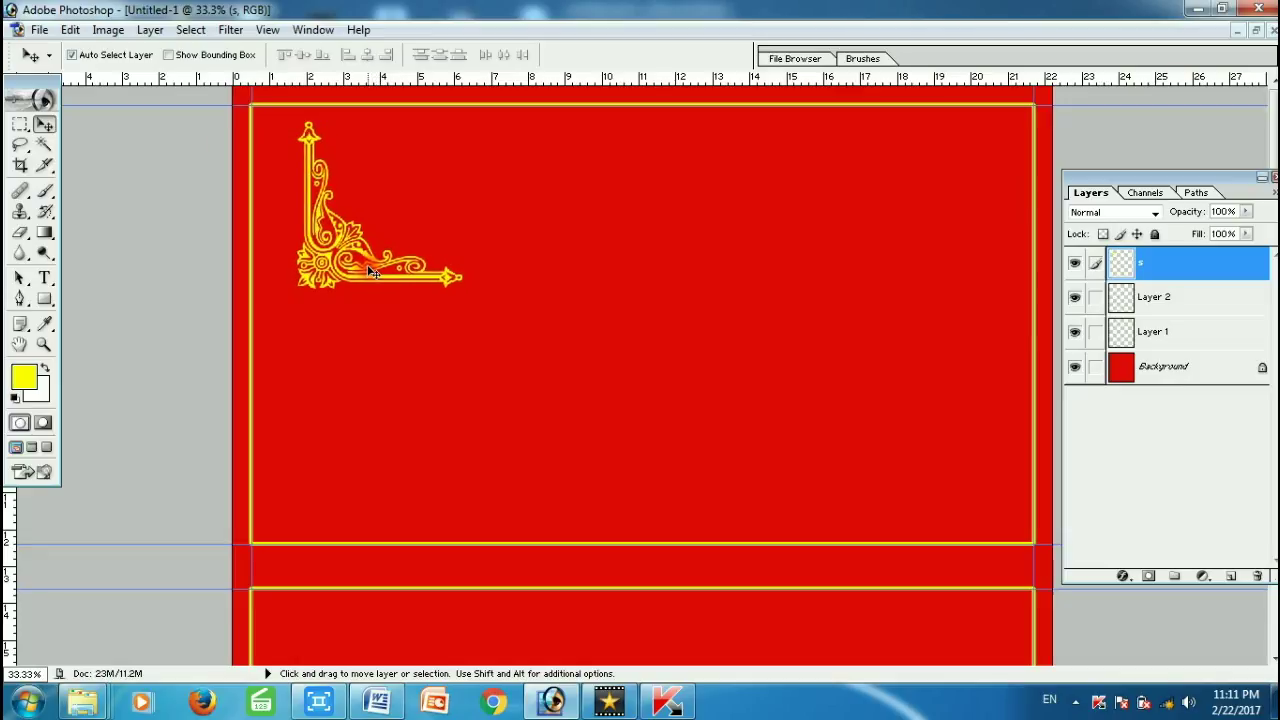
# - Start a free transform on the rasterized corner ornament
pyautogui.click(170, 55)
pyautogui.click(202, 79)
pyautogui.click(170, 55)
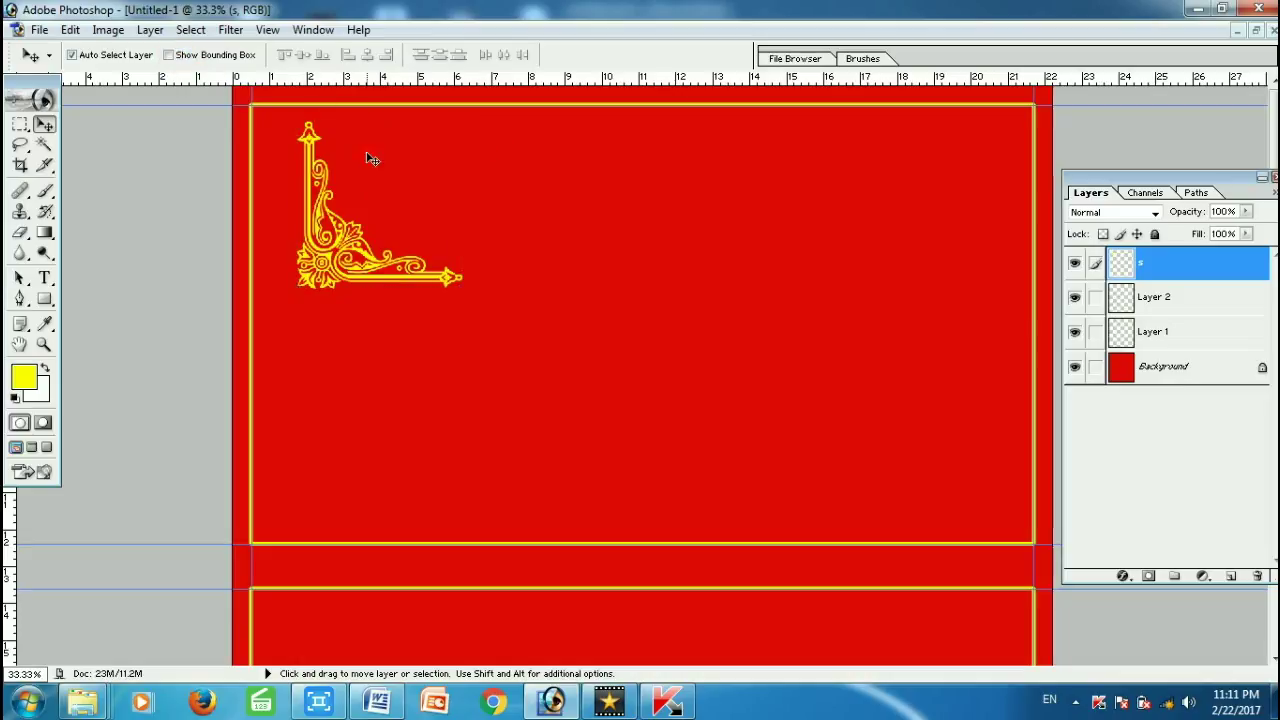
pyautogui.hotkey('ctrl', 't')
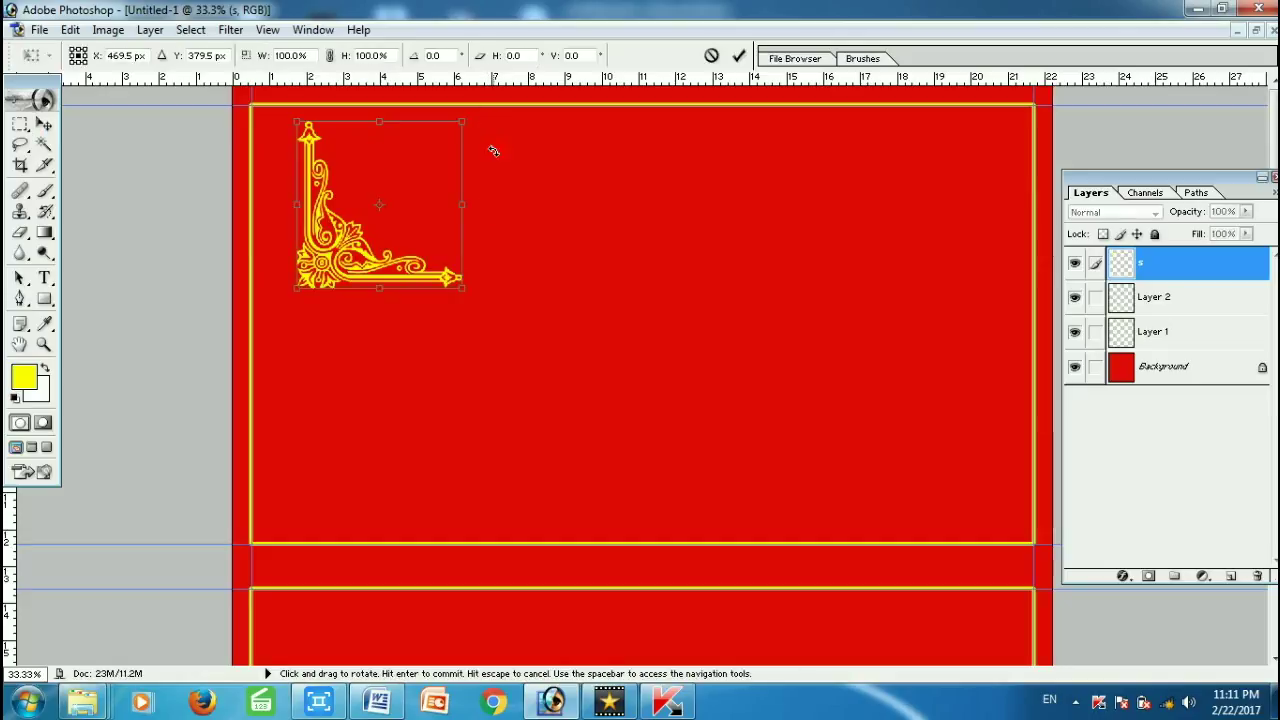
# - Rotate the ornament 90° and fit it into the top-left corner of the border
pyautogui.moveTo(503, 142); pyautogui.dragTo(443, 309)
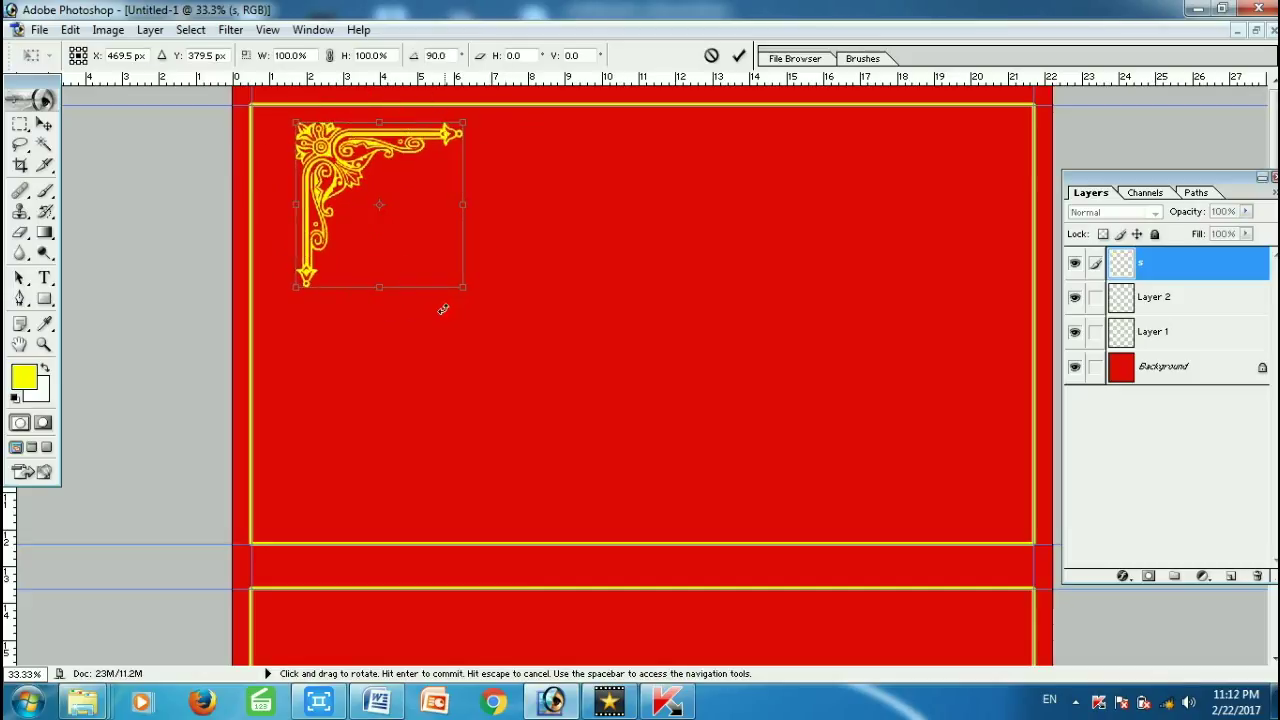
pyautogui.moveTo(376, 206); pyautogui.dragTo(312, 168)
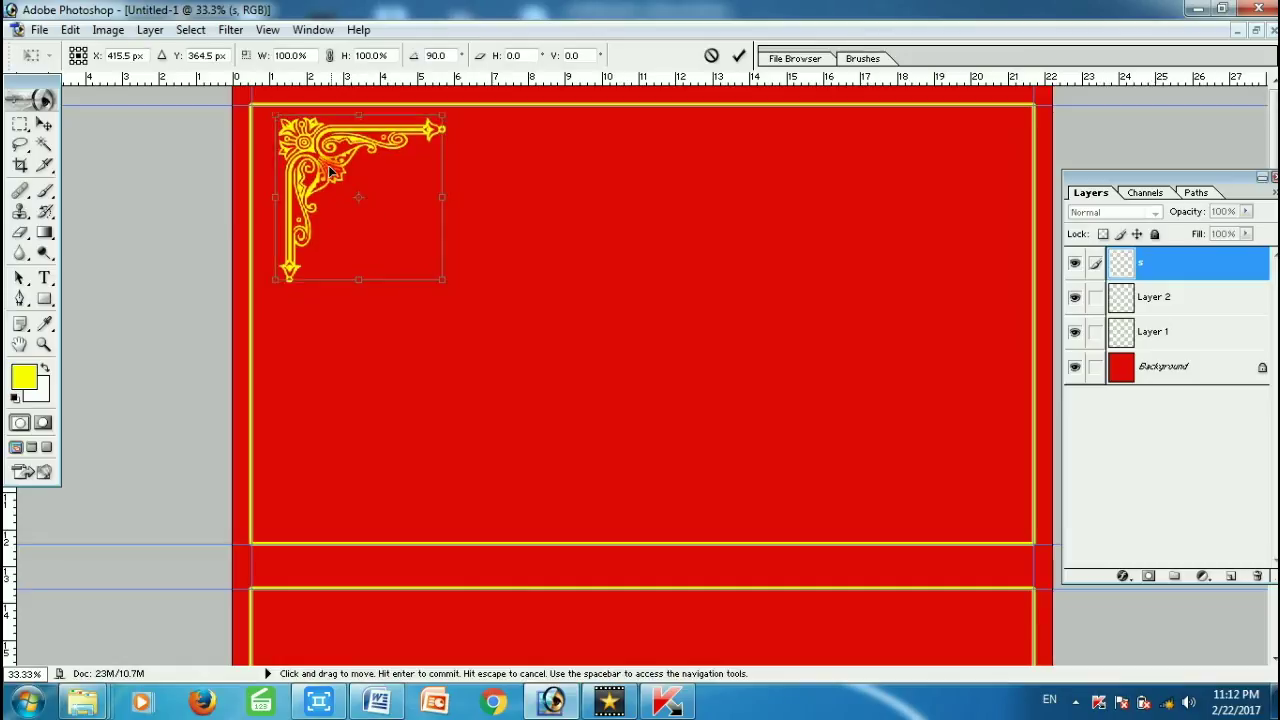
pyautogui.press('Right')
pyautogui.press('Right')
pyautogui.press('Right')
pyautogui.press('Down')
pyautogui.press('Down')
pyautogui.press('Down')
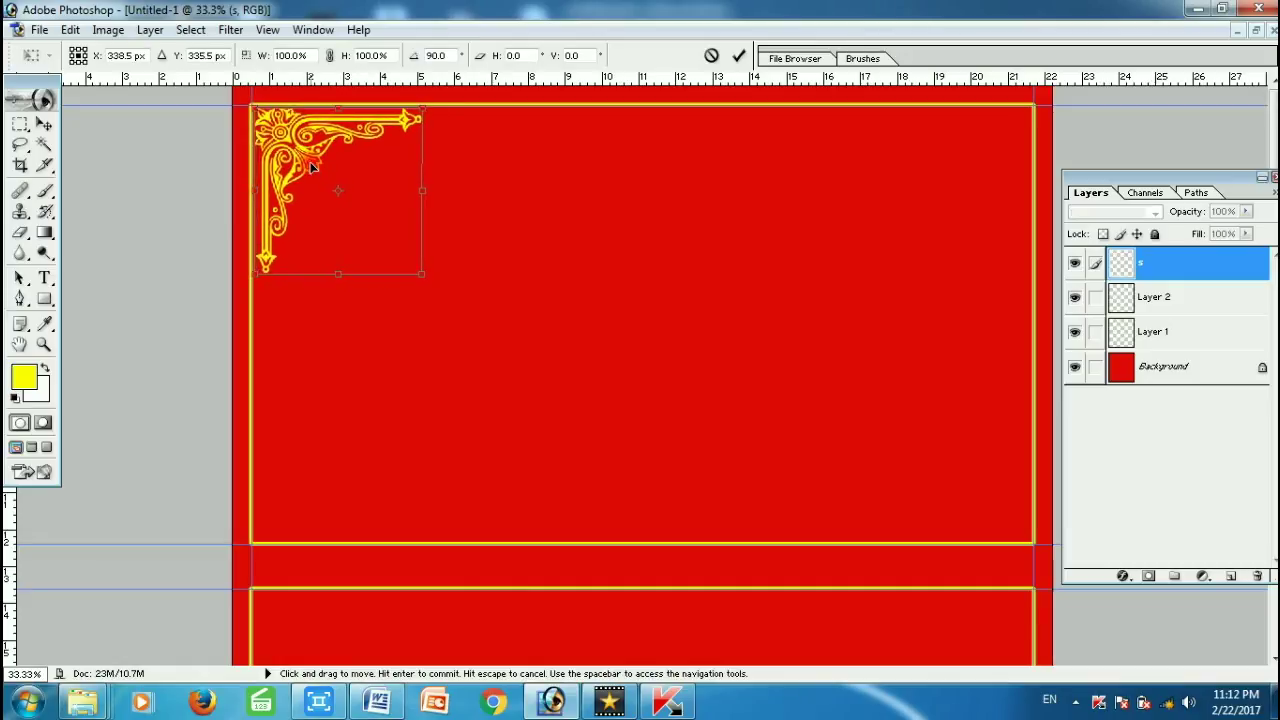
pyautogui.press('Left')
pyautogui.press('Left')
pyautogui.press('Left')
pyautogui.press('Down')
pyautogui.press('Down')
pyautogui.press('Down')
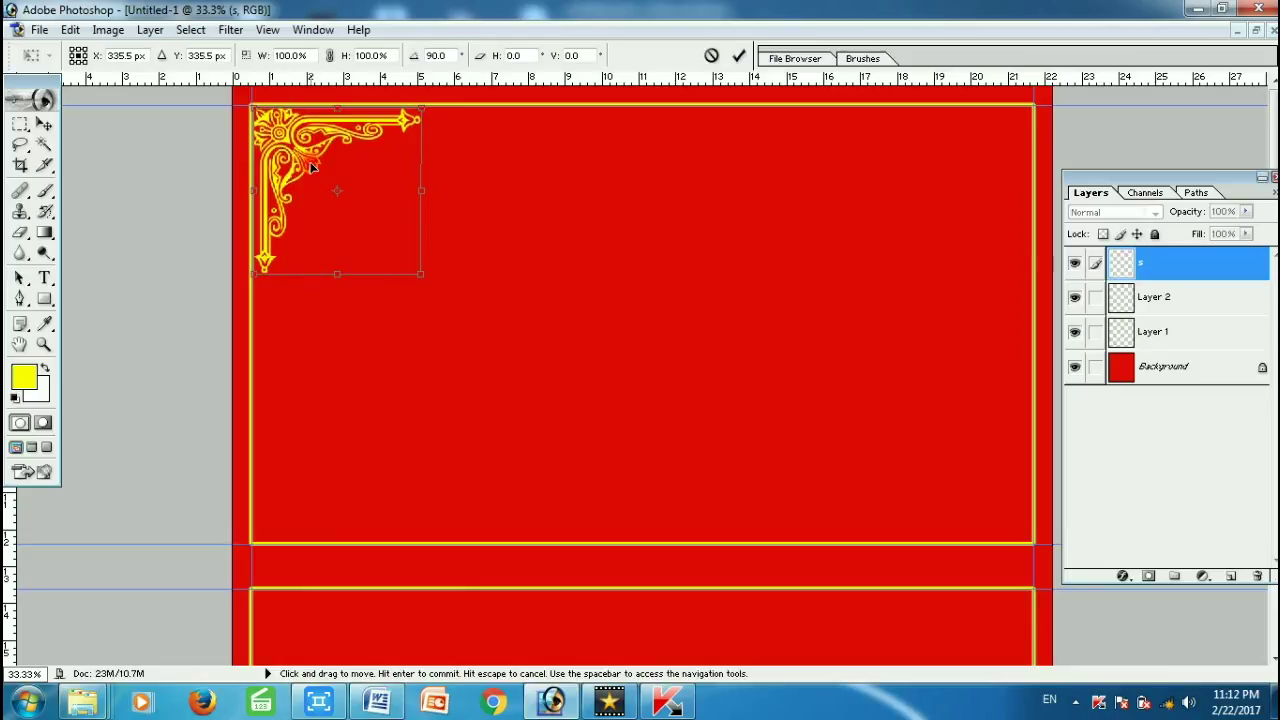
pyautogui.press('Return')
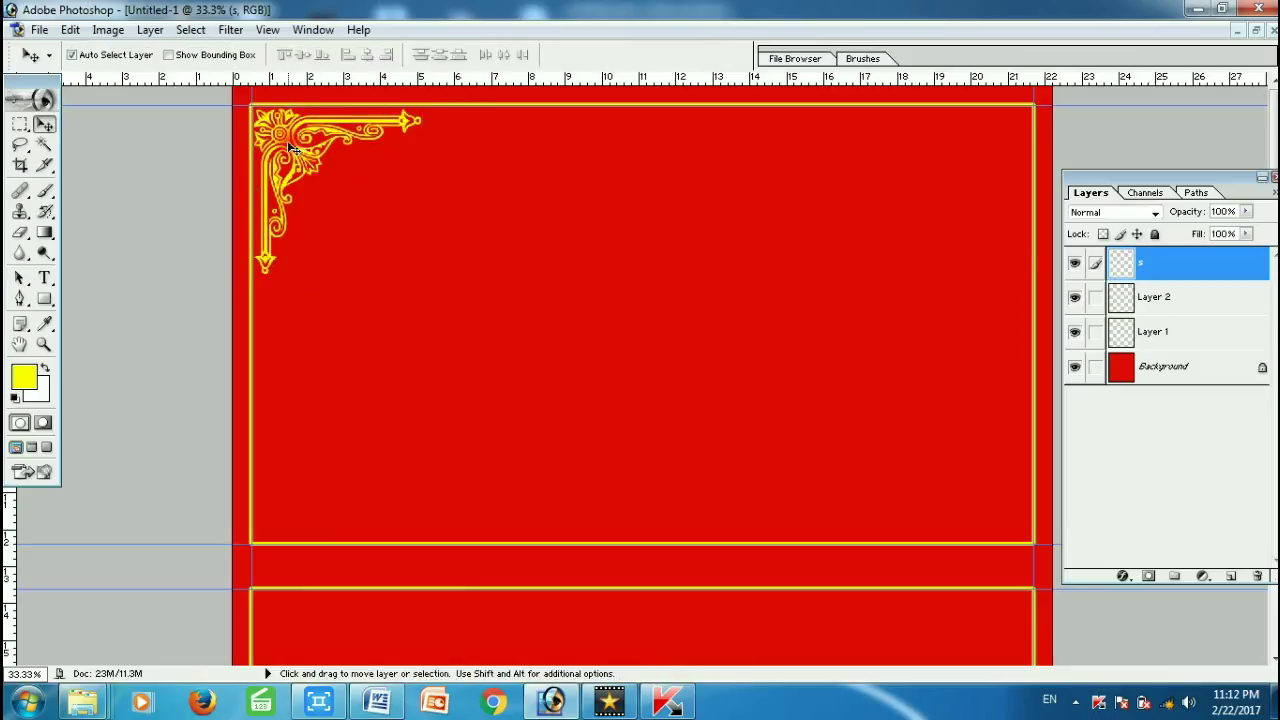
pyautogui.press('alt')
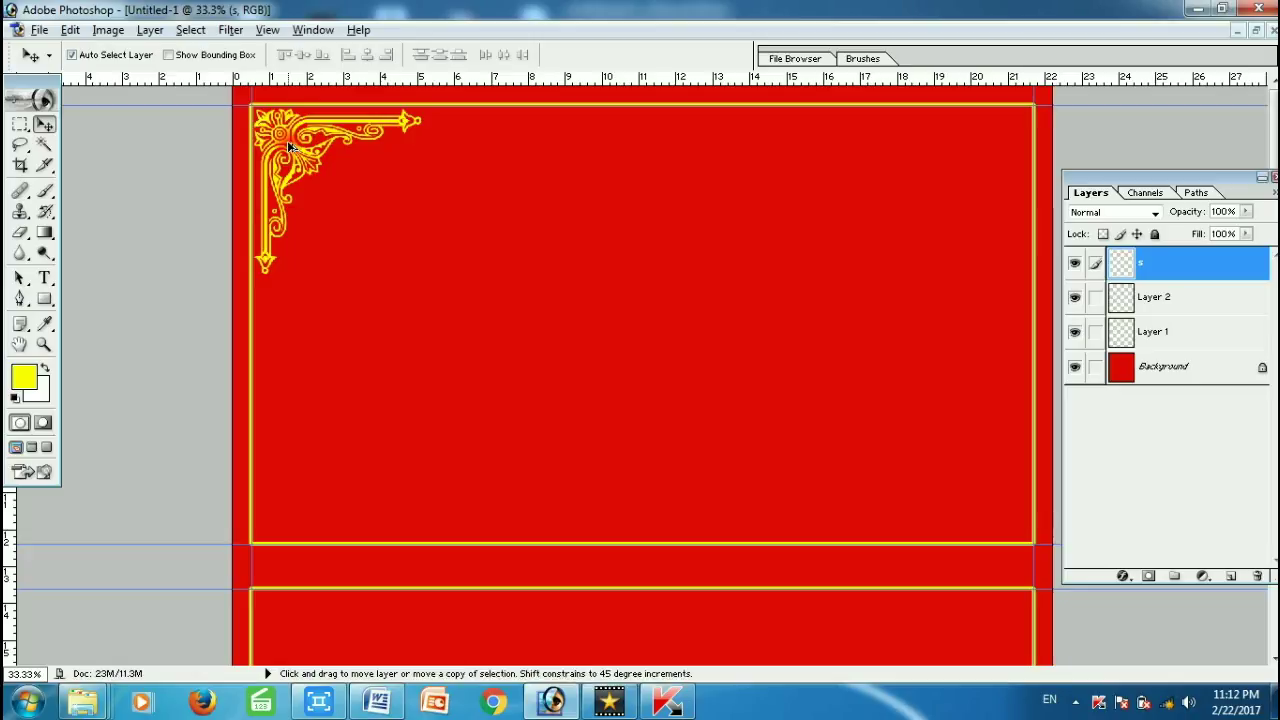
pyautogui.press('alt')
pyautogui.press('alt')
pyautogui.press('alt')
pyautogui.press('alt')
pyautogui.press('alt')
# - Place an ornament copy in the top-right corner, rotated exactly 90° and nudged into place
pyautogui.moveTo(288, 147); pyautogui.dragTo(905, 148)
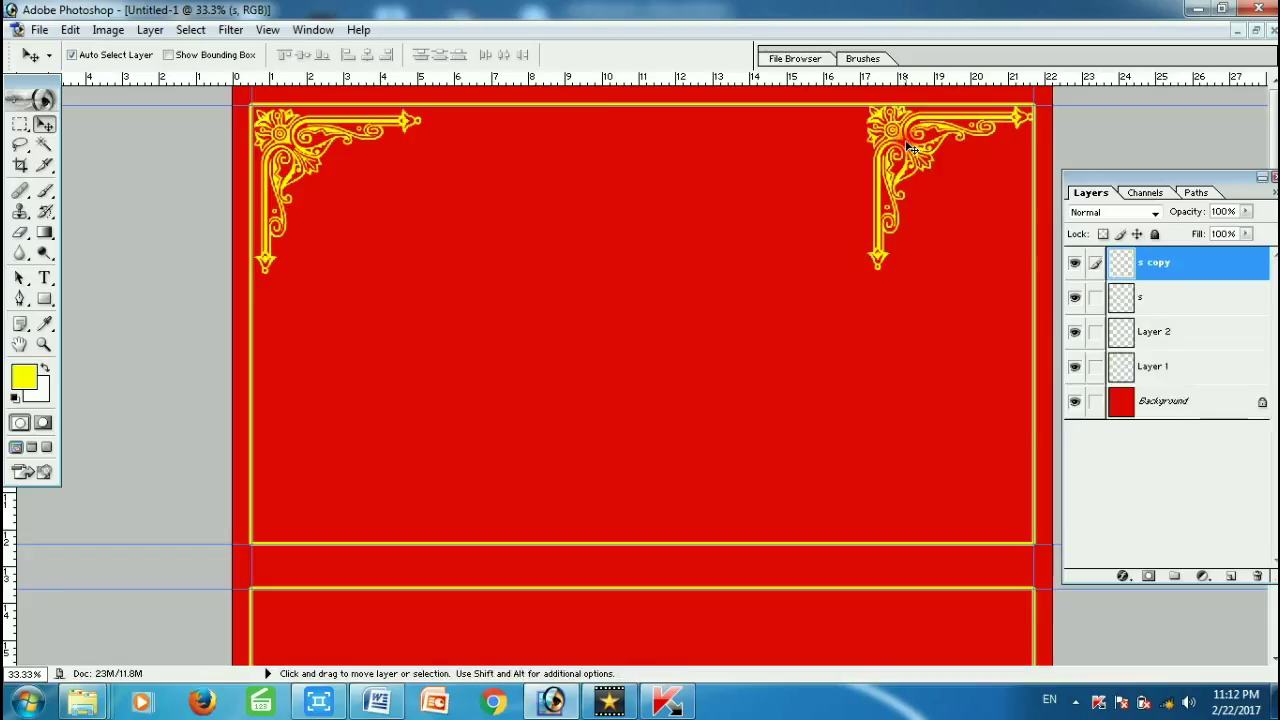
pyautogui.hotkey('ctrl', 't')
pyautogui.moveTo(1045, 282)
pyautogui.mouseDown()
pyautogui.moveTo(935, 335)
pyautogui.moveTo(812, 325)
pyautogui.mouseUp()
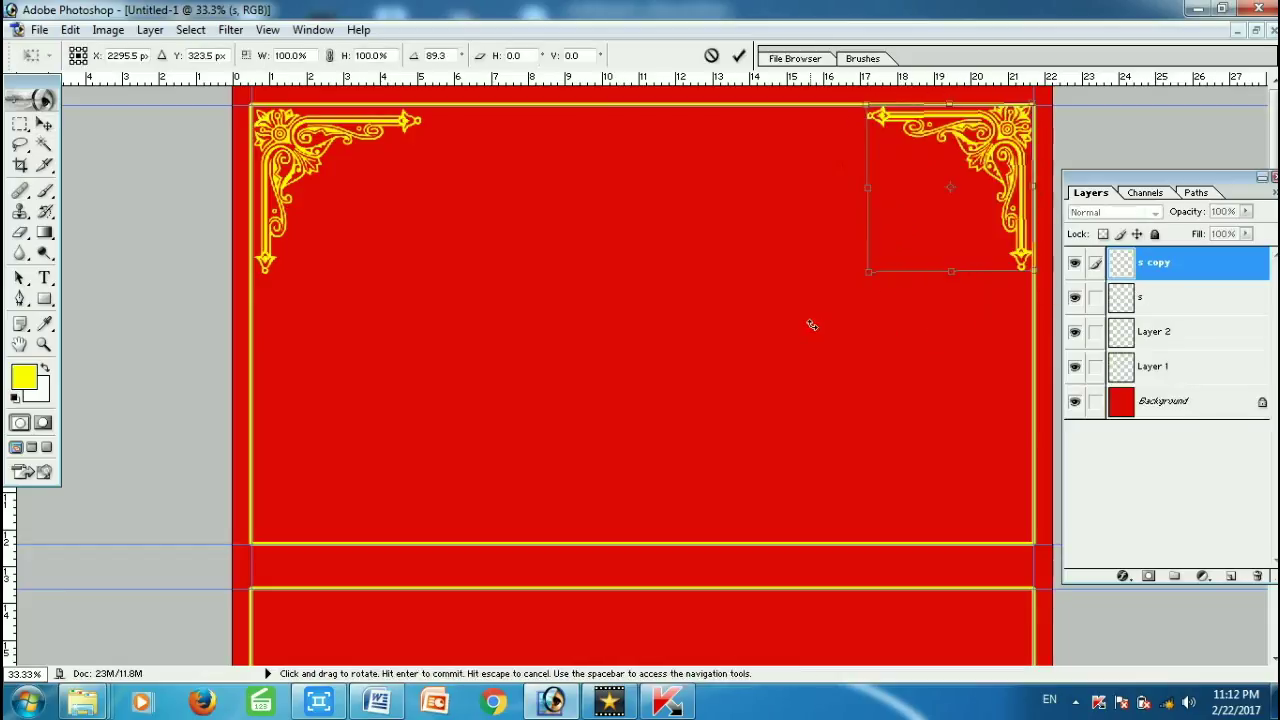
pyautogui.press('shift')
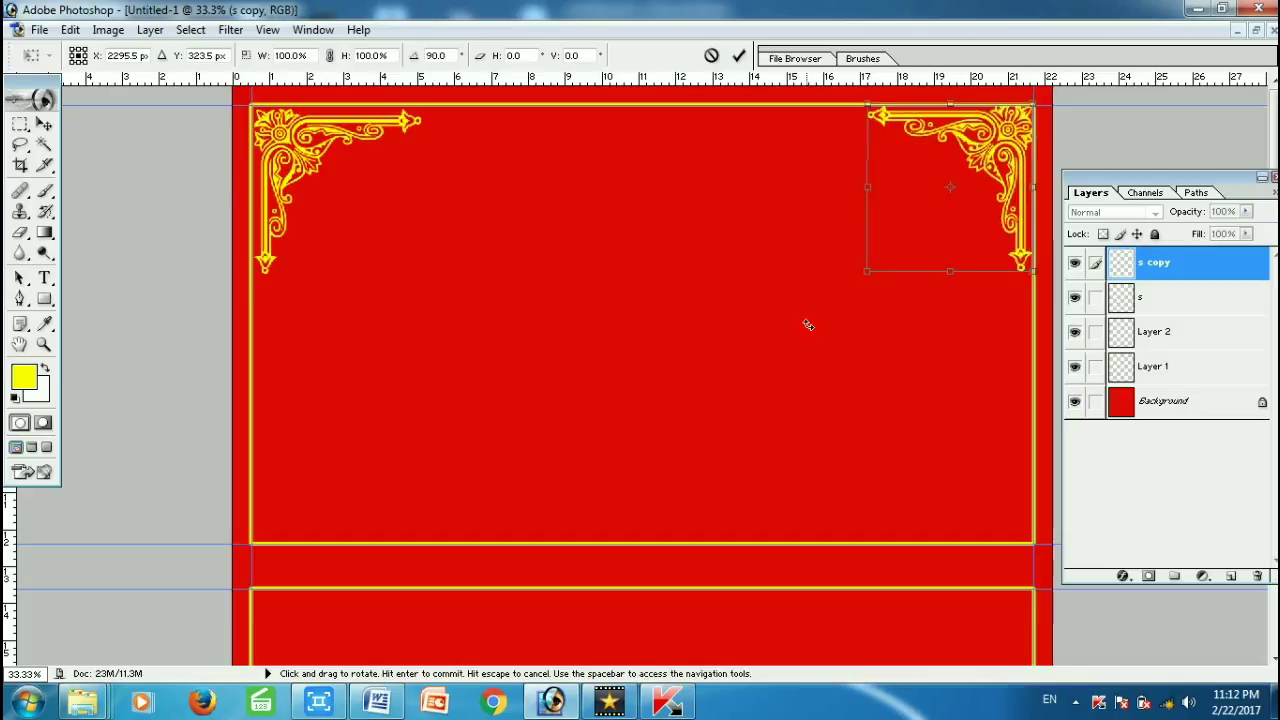
pyautogui.press('Left')
pyautogui.press('Left')
pyautogui.press('Left')
pyautogui.press('Down')
pyautogui.press('Down')
pyautogui.press('Down')
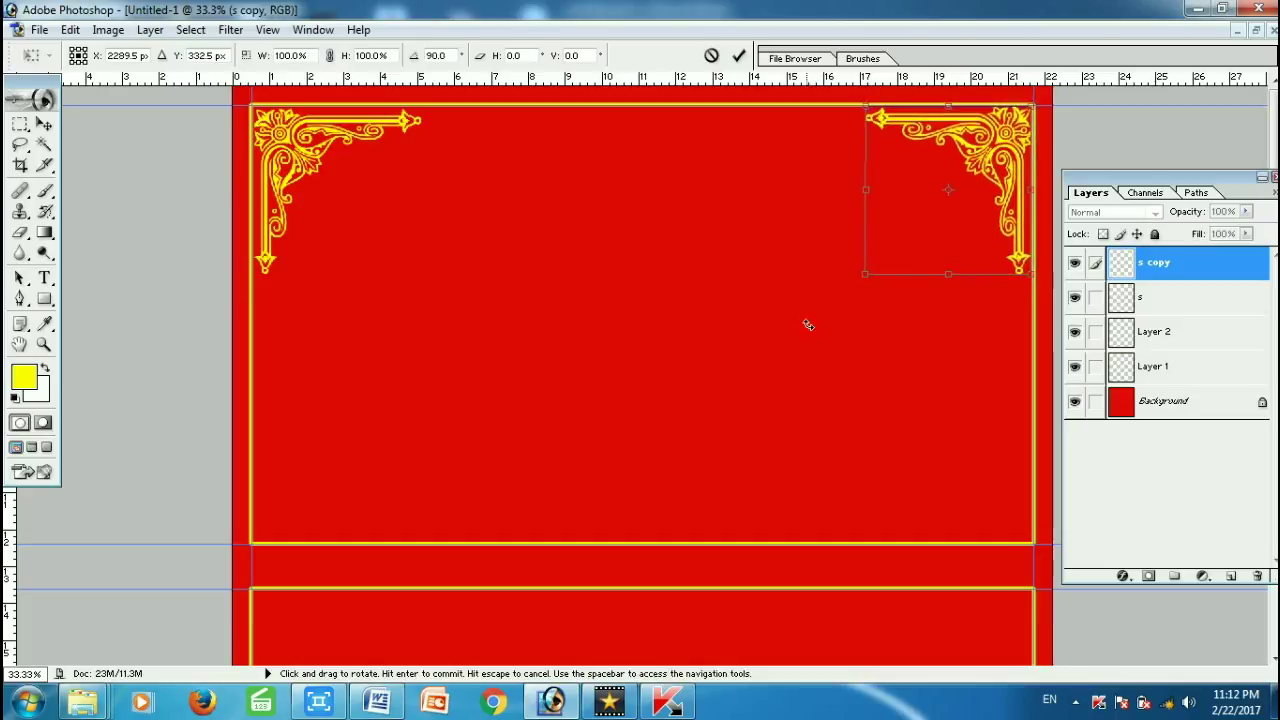
pyautogui.press('Left')
pyautogui.press('Left')
pyautogui.press('Left')
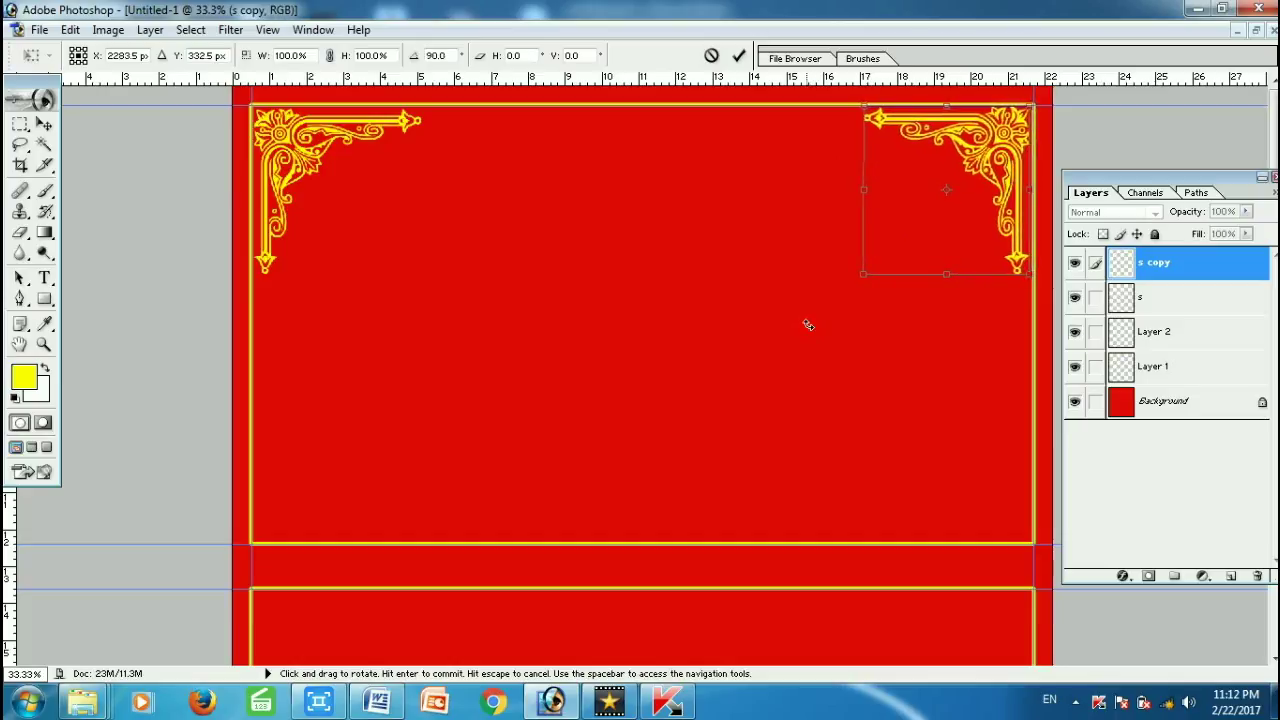
pyautogui.press('Right')
pyautogui.press('Right')
pyautogui.press('Right')
pyautogui.press('Return')
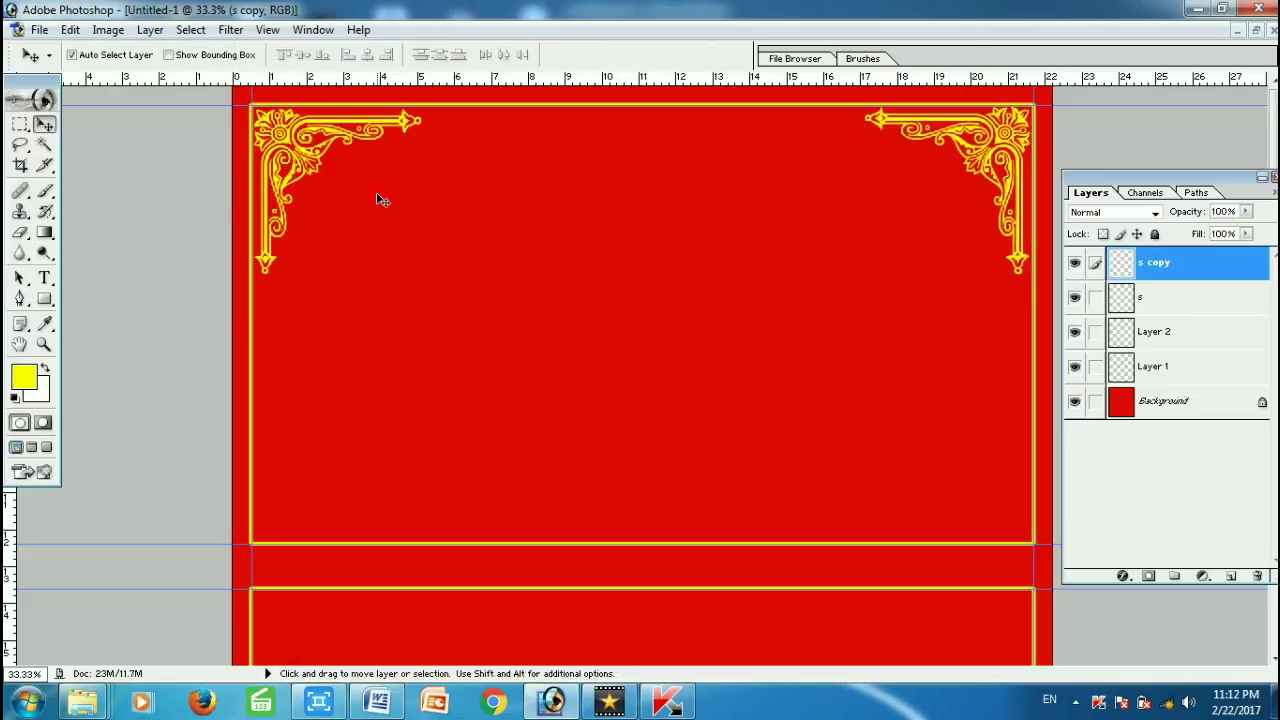
pyautogui.click(287, 147)
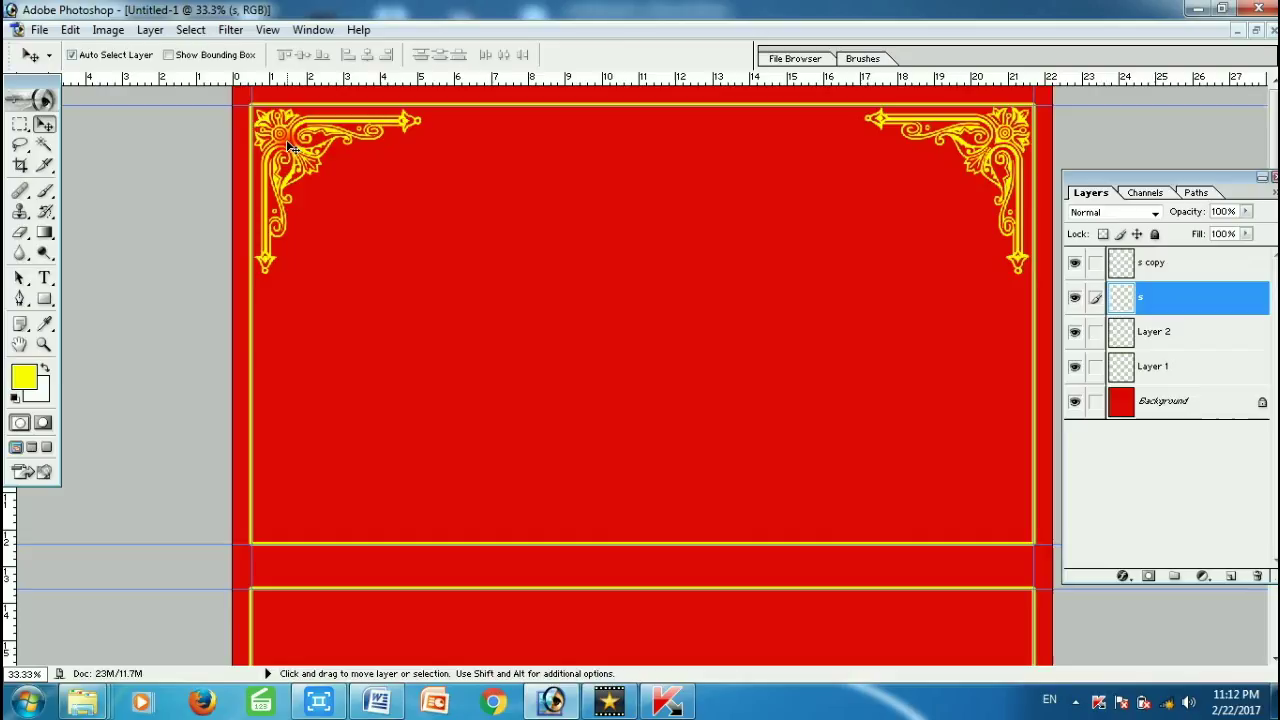
# - Add a rotated copy of the ornament in the upper panel's lower-left corner
pyautogui.press('alt')
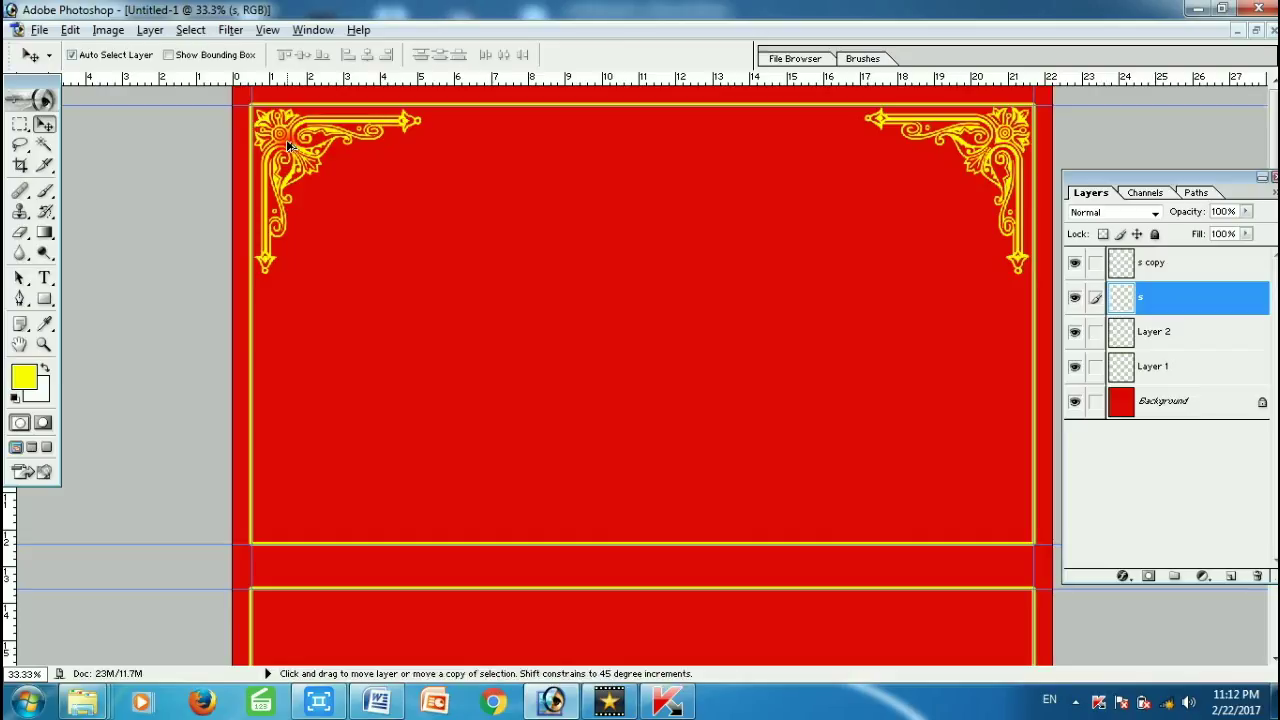
pyautogui.moveTo(287, 147); pyautogui.dragTo(296, 413)
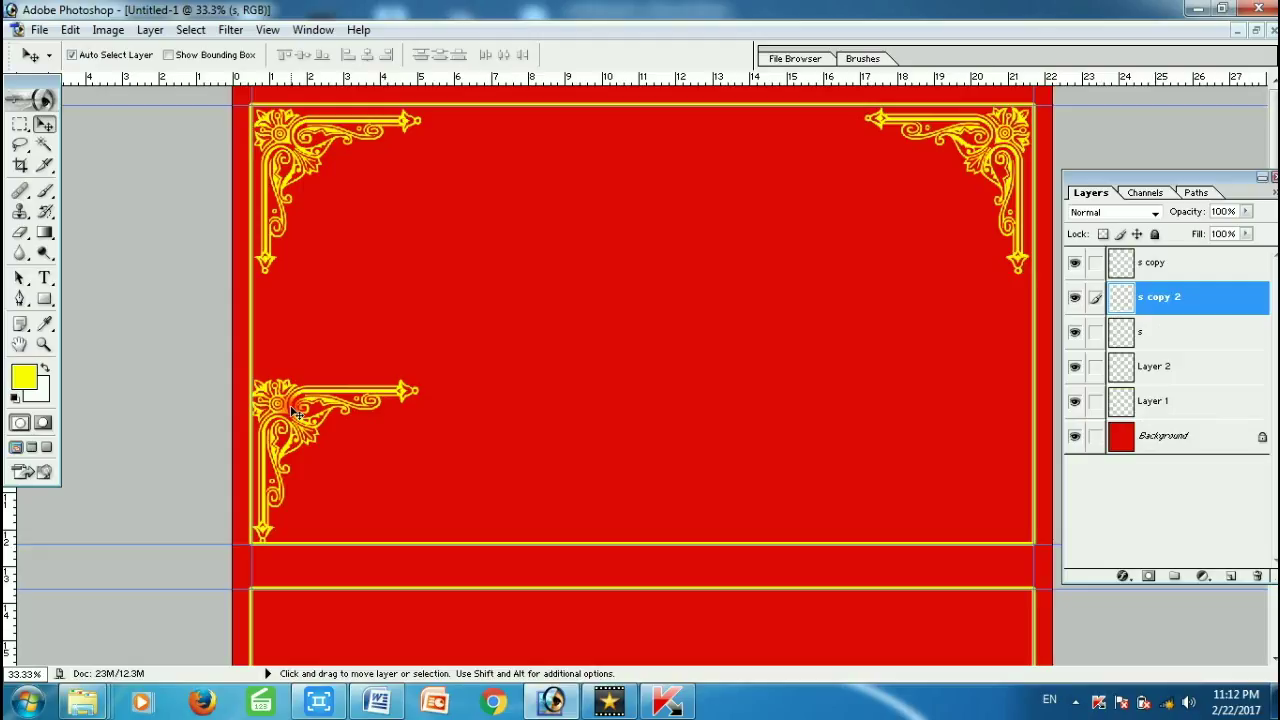
pyautogui.hotkey('ctrl', 't')
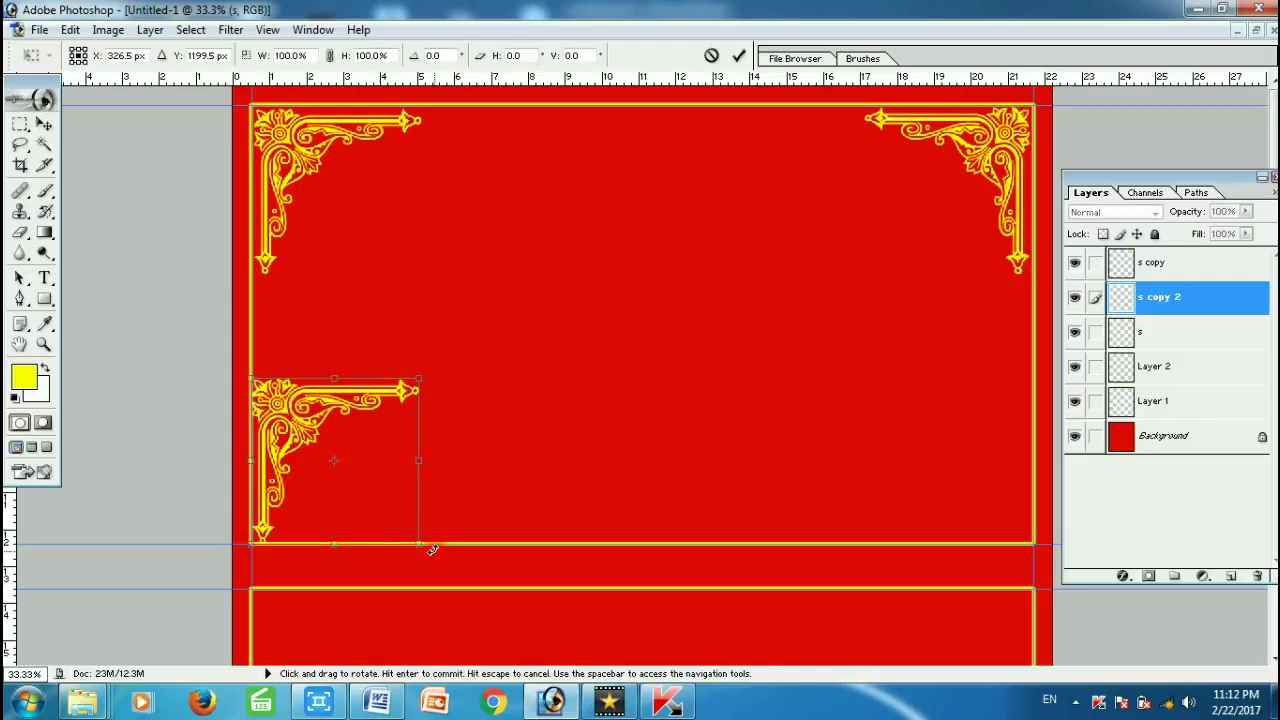
pyautogui.moveTo(437, 545); pyautogui.dragTo(471, 427)
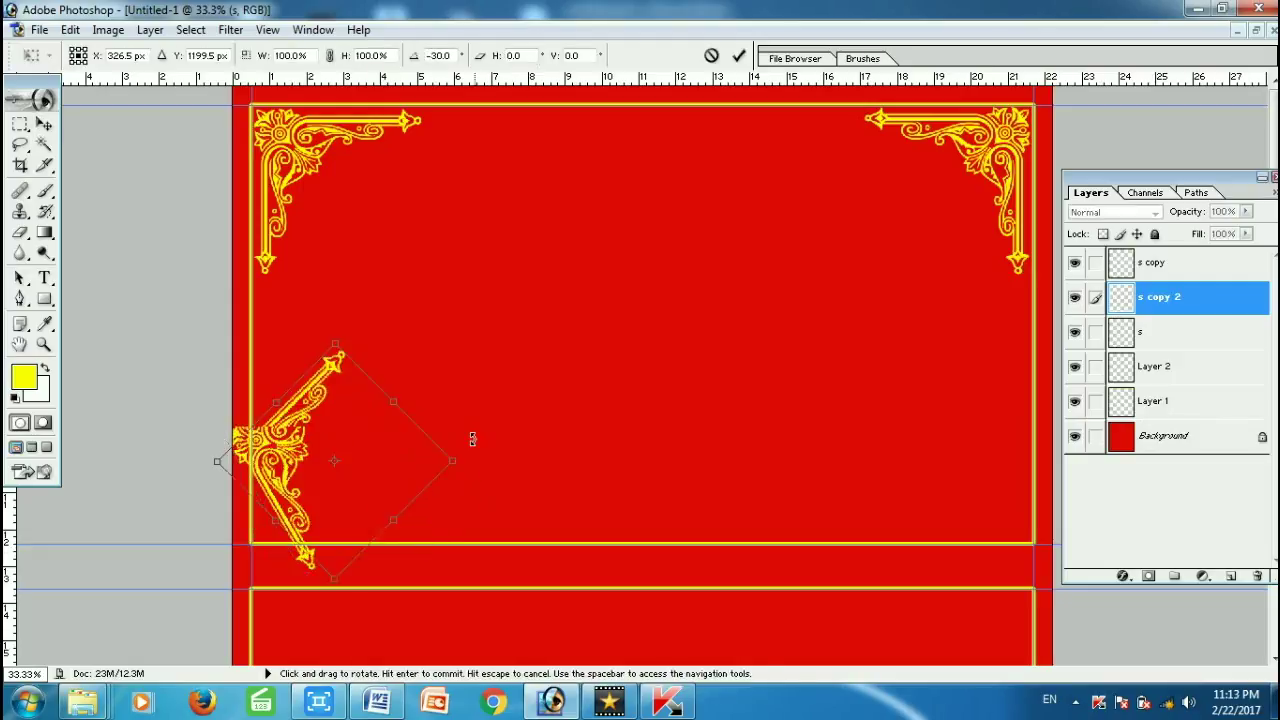
pyautogui.moveTo(443, 380); pyautogui.dragTo(424, 369)
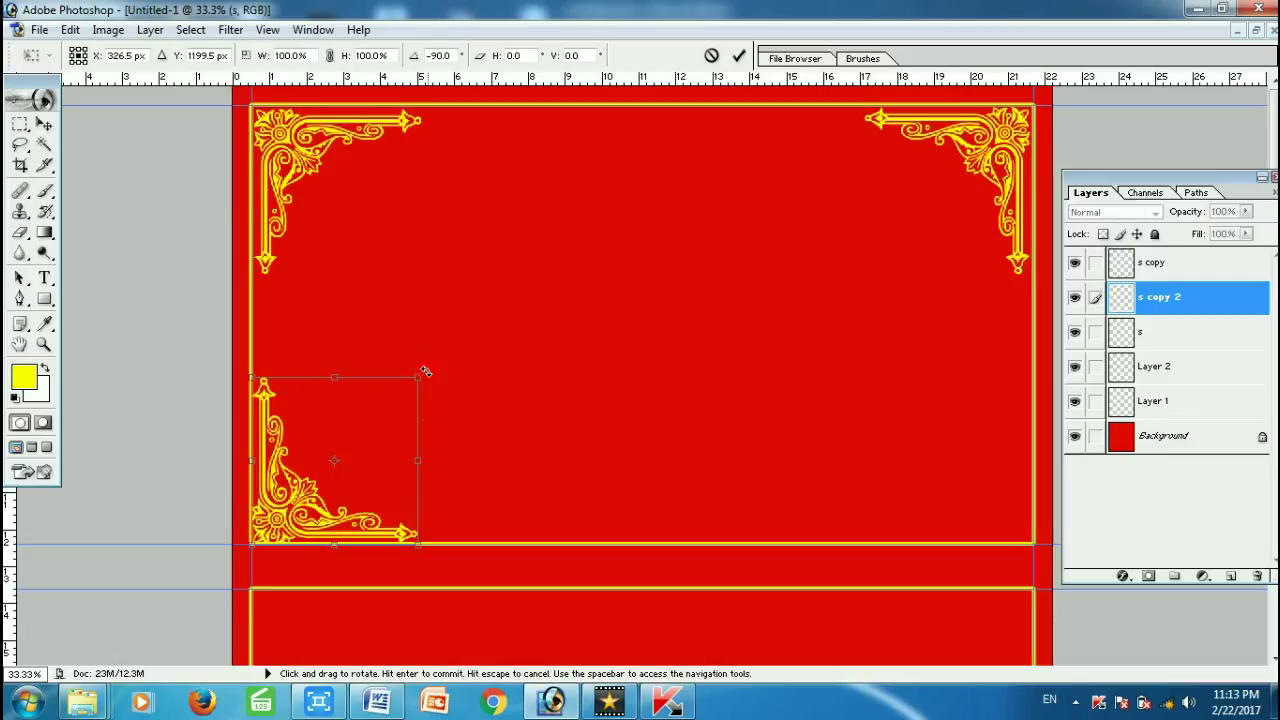
pyautogui.press('Right')
pyautogui.press('Right')
pyautogui.press('Right')
pyautogui.press('Up')
pyautogui.press('Up')
pyautogui.press('Up')
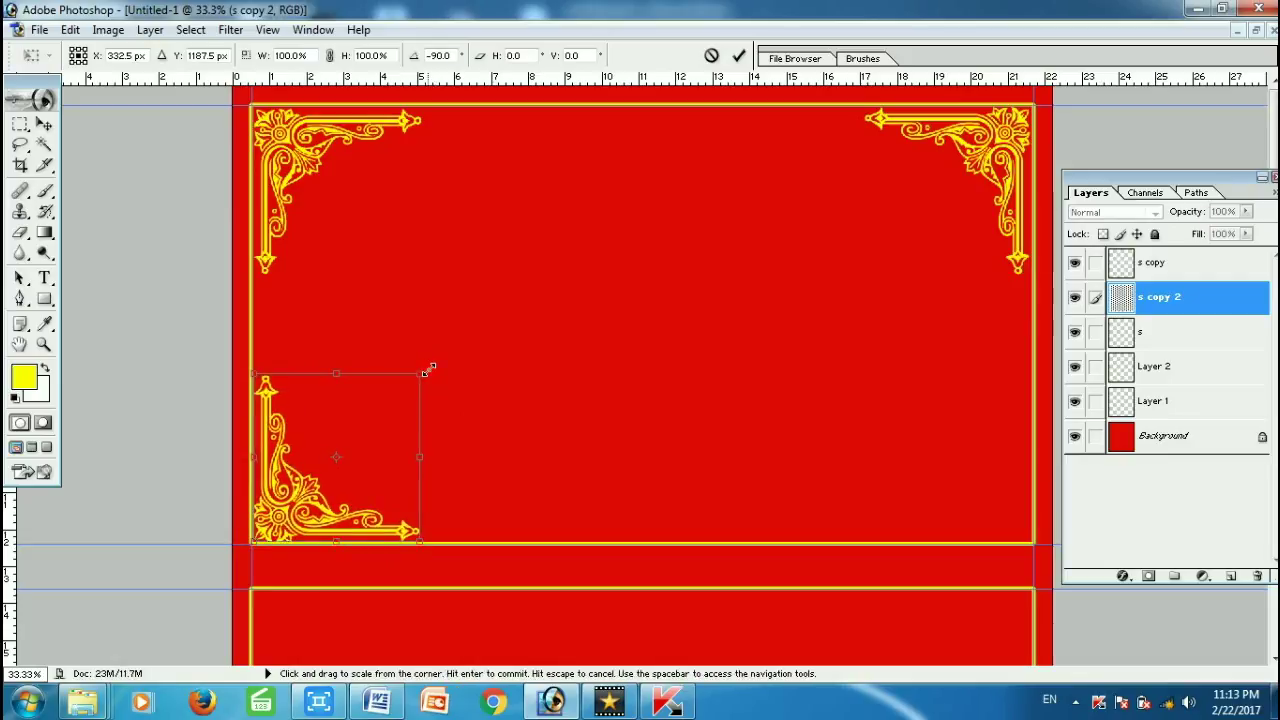
pyautogui.press('Return')
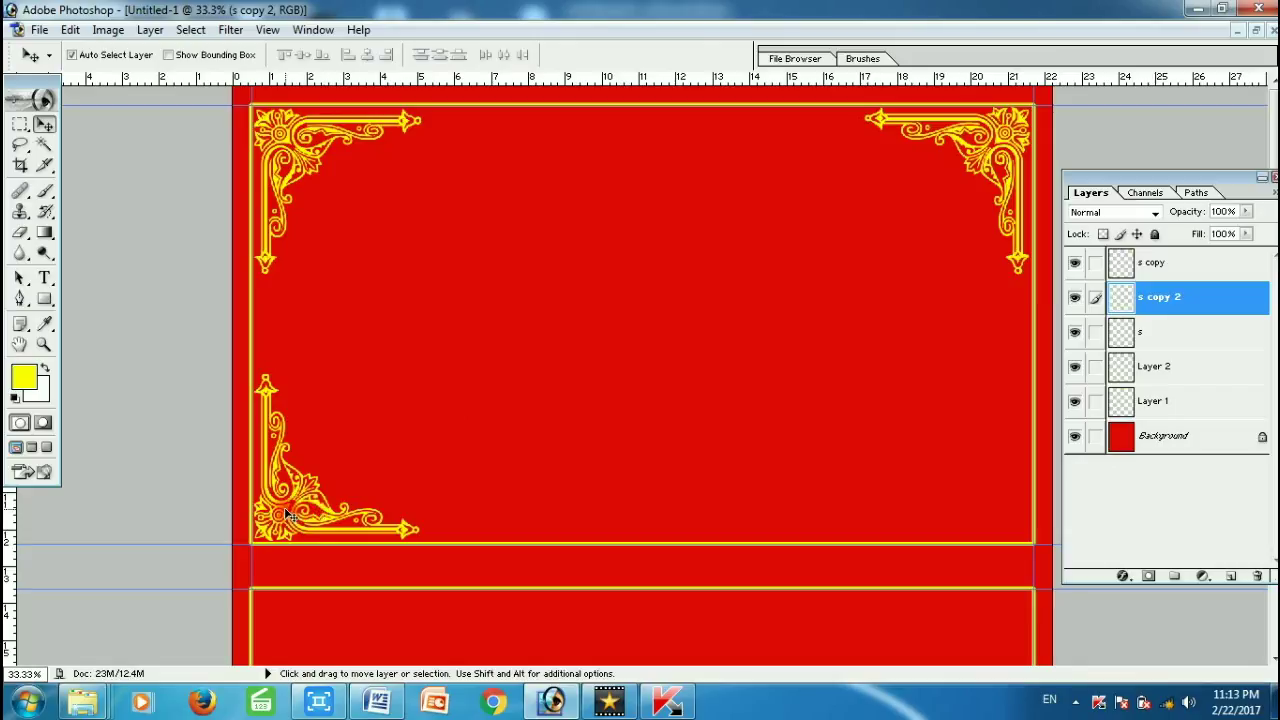
# - Add another rotated ornament copy in the upper panel's lower-right corner
pyautogui.moveTo(287, 514)
pyautogui.mouseDown()
pyautogui.moveTo(800, 497)
pyautogui.moveTo(900, 507)
pyautogui.mouseUp()
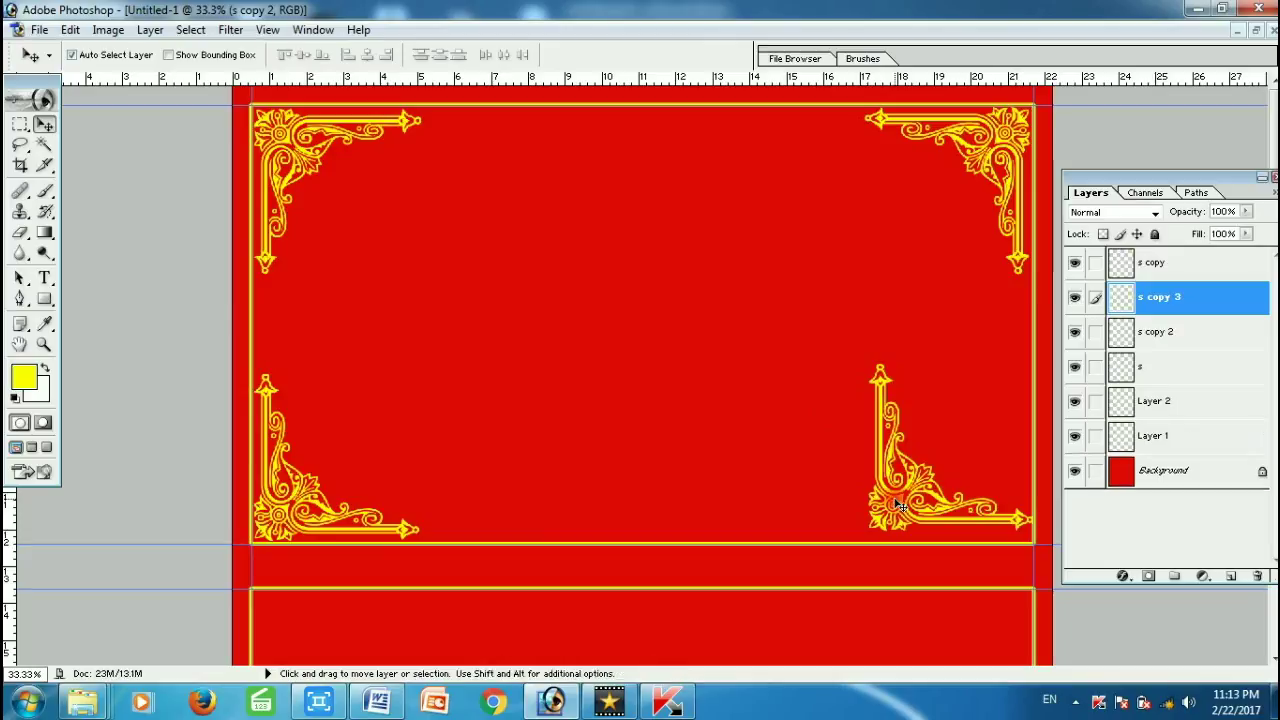
pyautogui.hotkey('ctrl', 't')
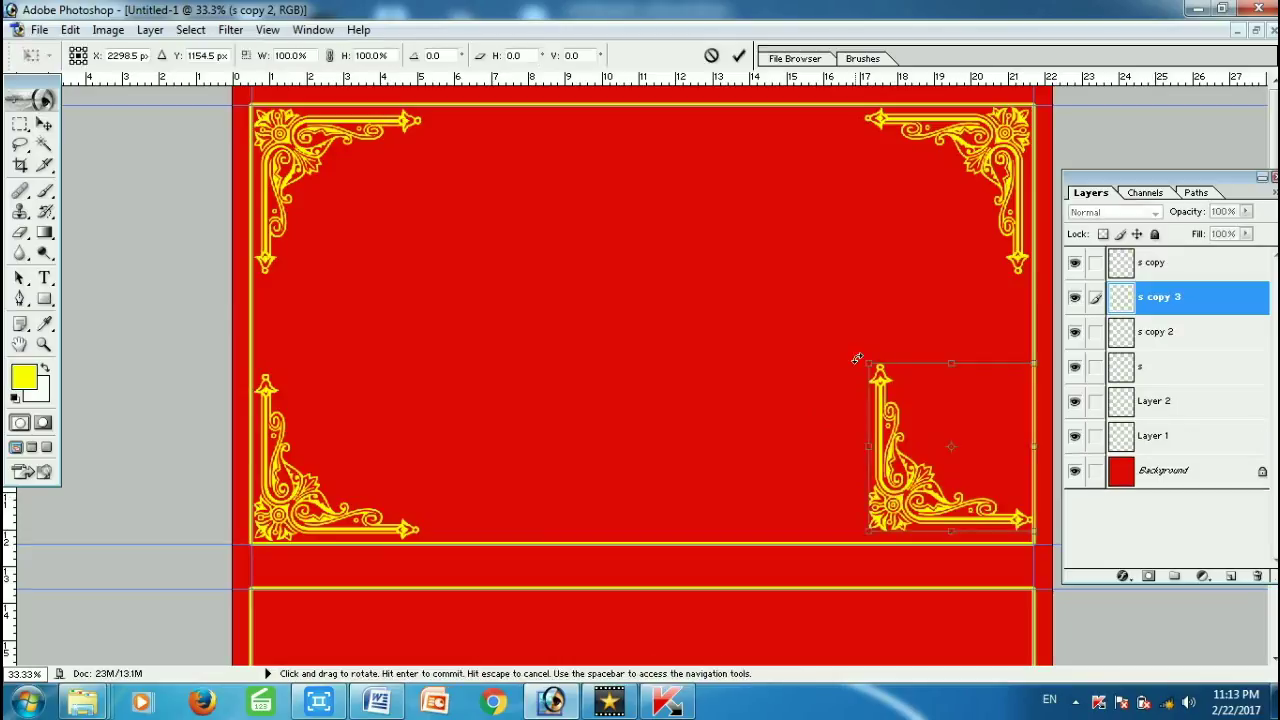
pyautogui.moveTo(857, 358)
pyautogui.mouseDown()
pyautogui.moveTo(901, 524)
pyautogui.moveTo(886, 523)
pyautogui.mouseUp()
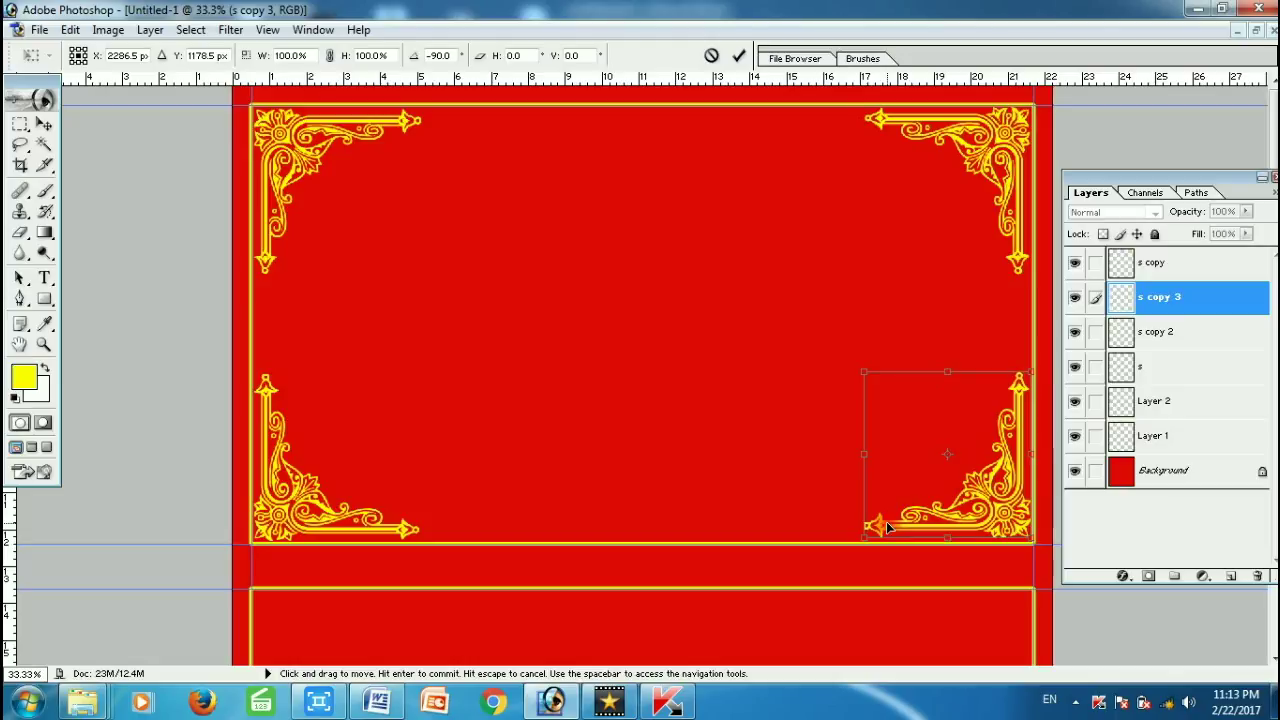
pyautogui.press('Return')
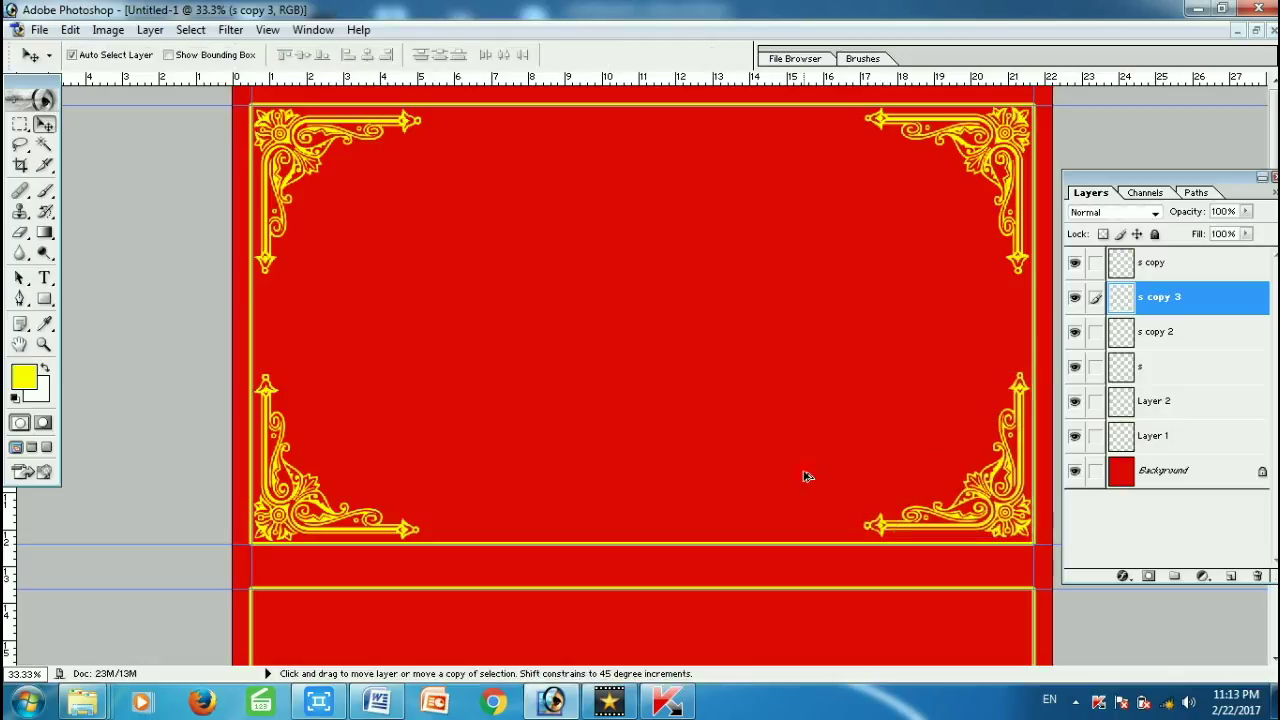
pyautogui.keyDown('alt'); pyautogui.click(803, 472); pyautogui.keyUp('alt')
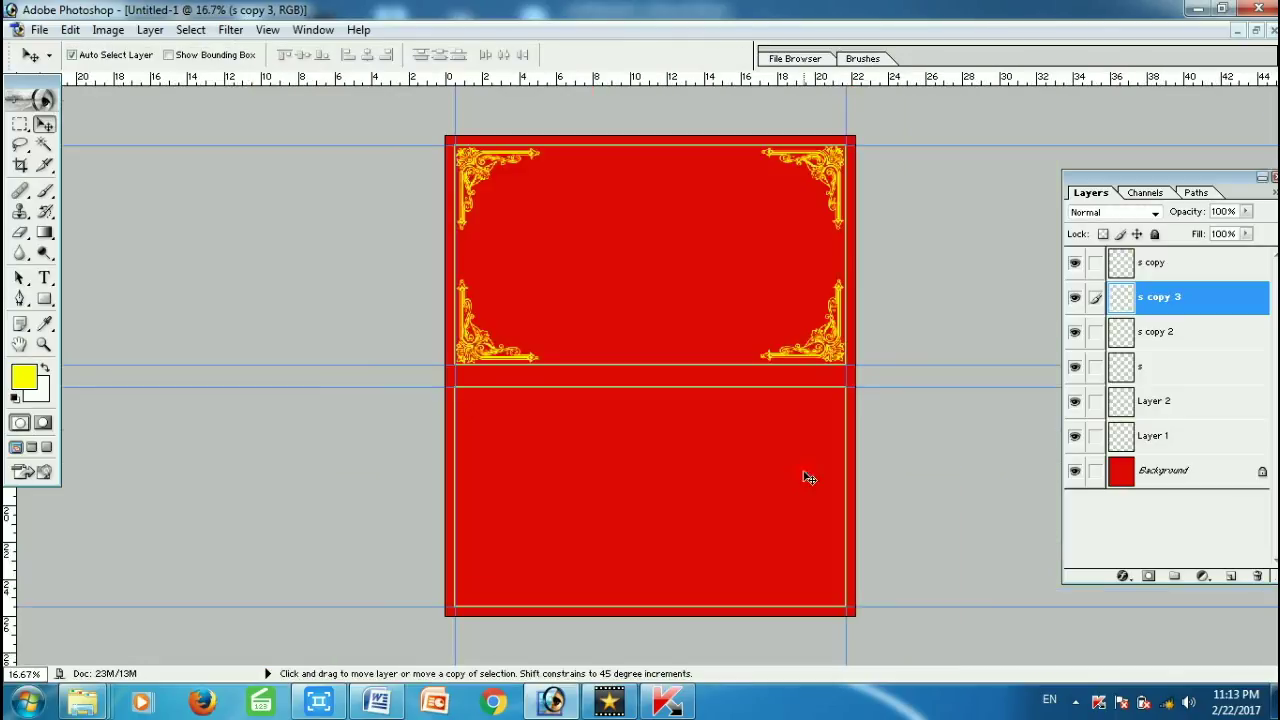
# - Select the top-left ornament's layer on the zoomed-out card
pyautogui.click(468, 183)
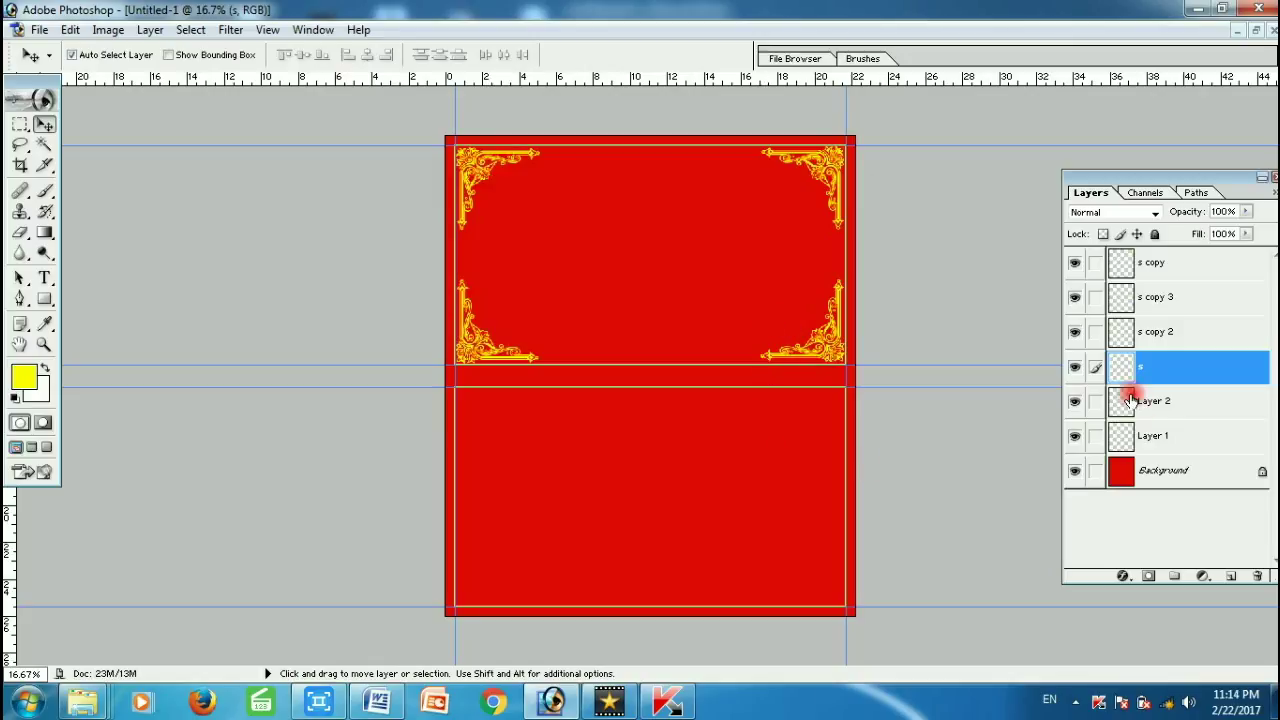
# - Link the s, s copy, s copy 2 and s copy 3 layers and merge them with Ctrl+E
pyautogui.click(1094, 264)
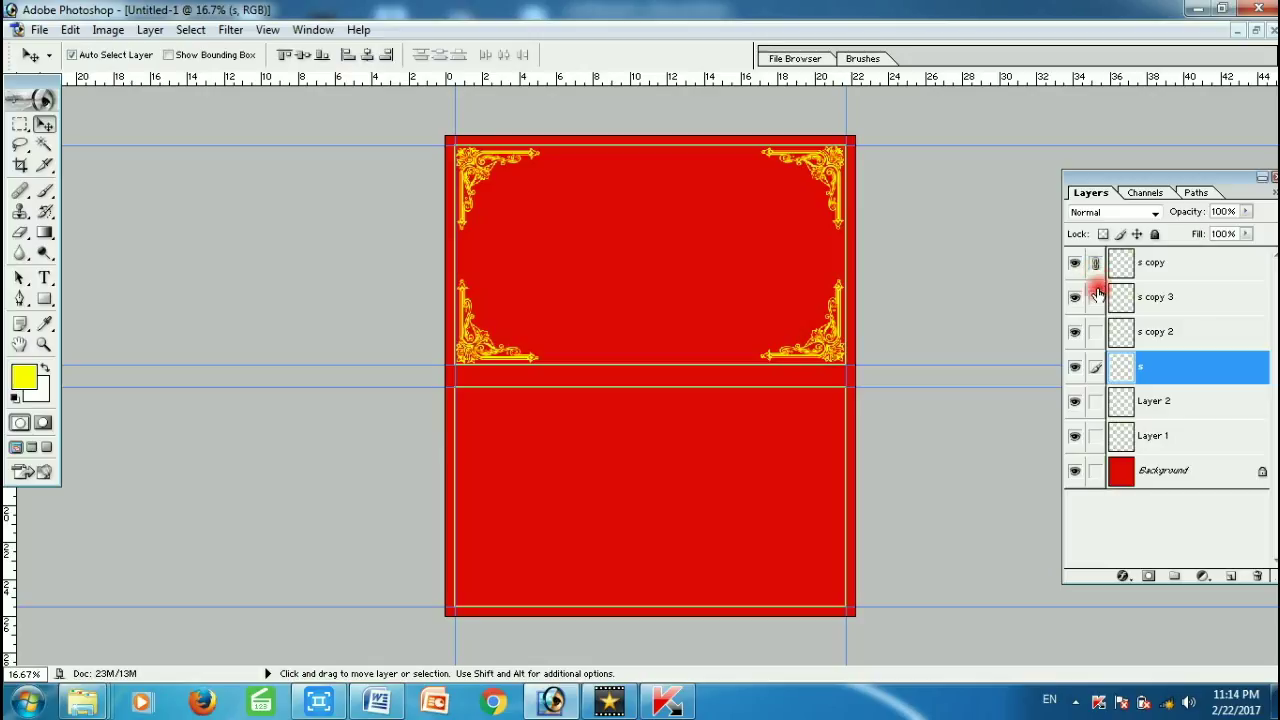
pyautogui.click(1095, 297)
pyautogui.click(1095, 331)
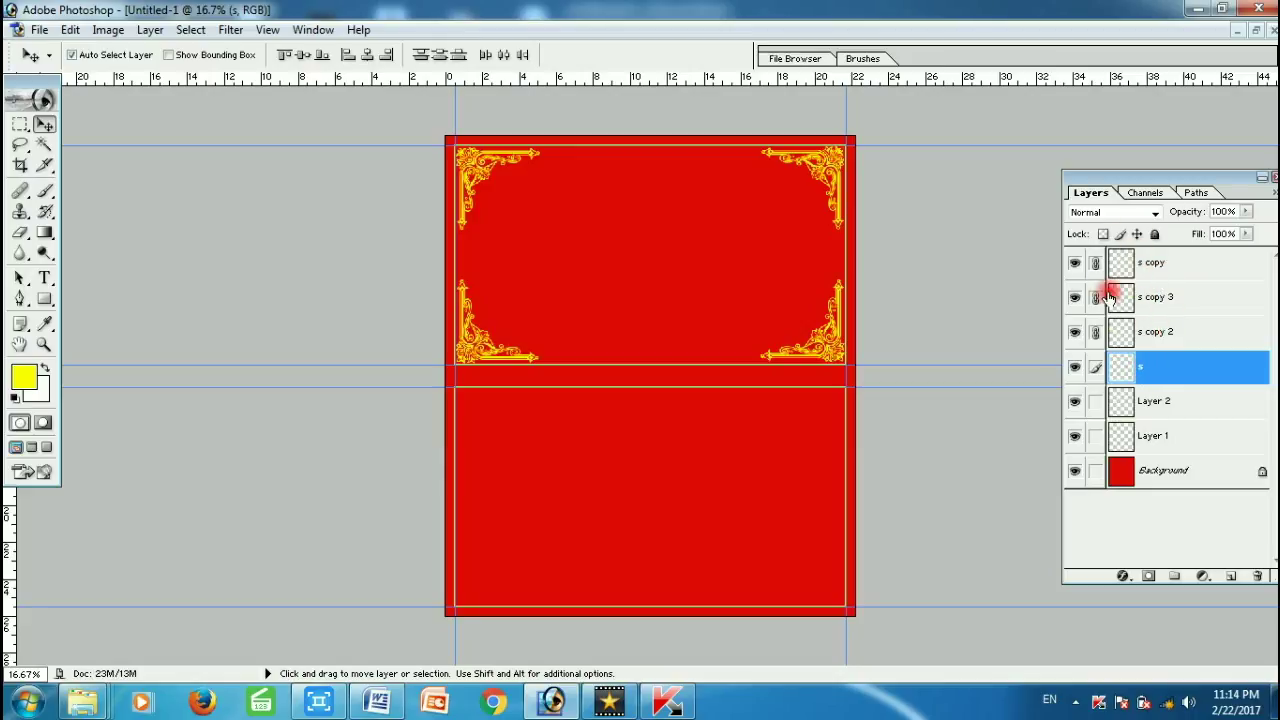
pyautogui.click(1150, 297)
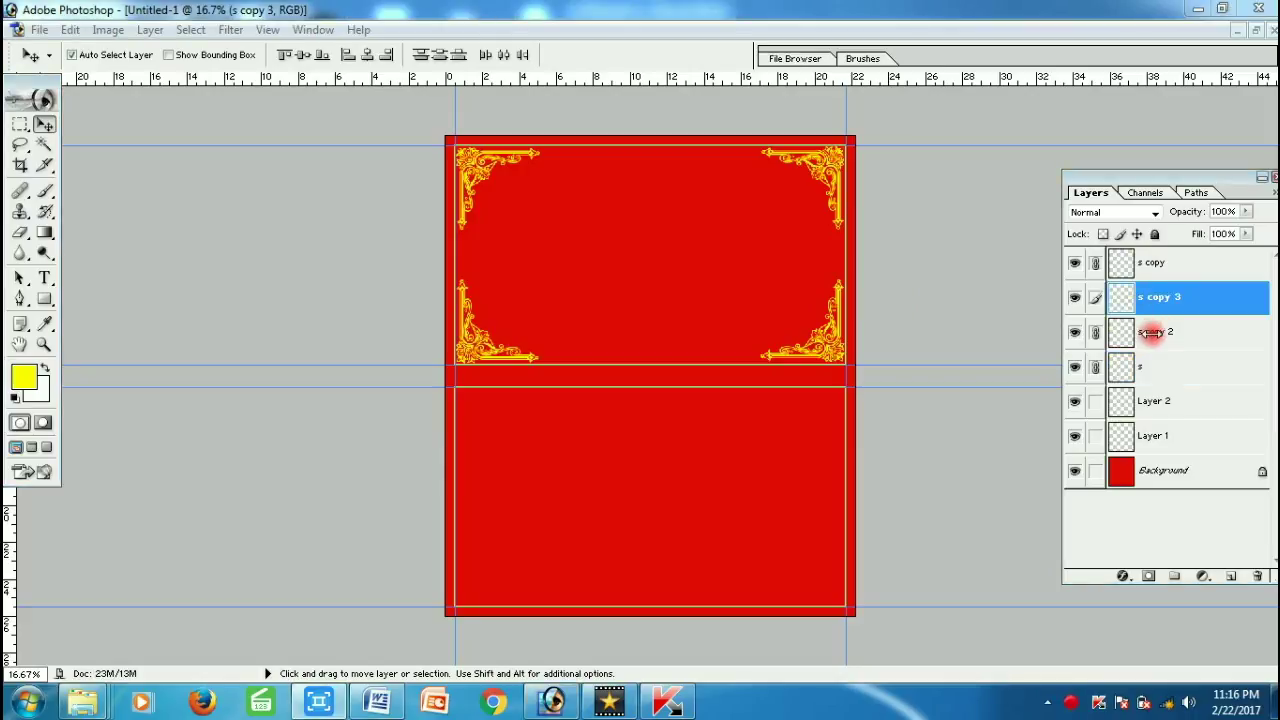
pyautogui.moveTo(1153, 333); pyautogui.dragTo(1147, 300)
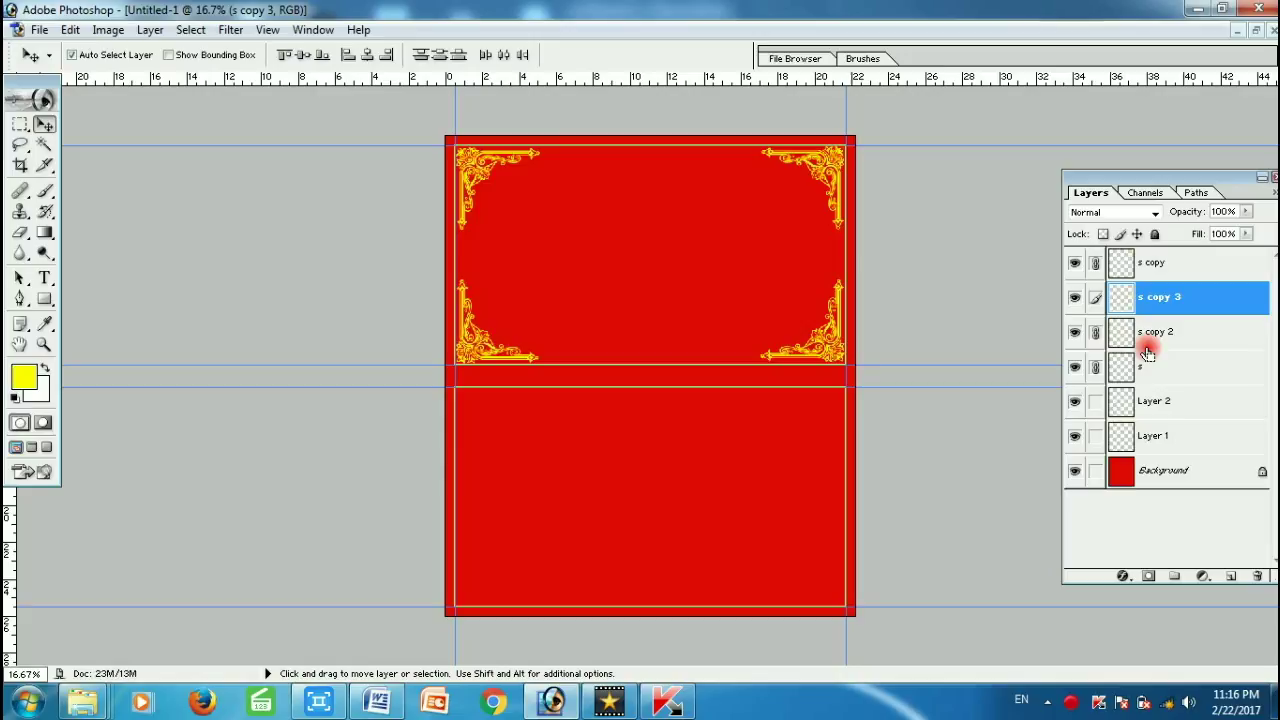
pyautogui.hotkey('ctrl', 'e')
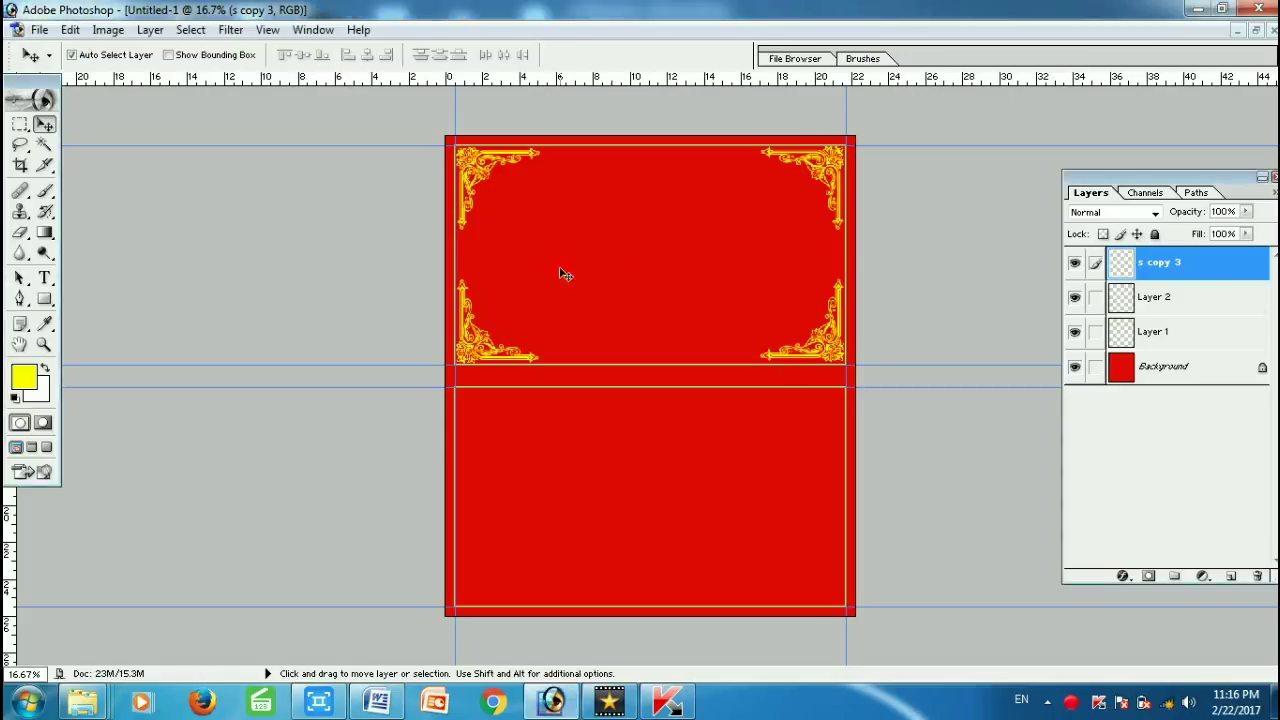
pyautogui.click(463, 192)
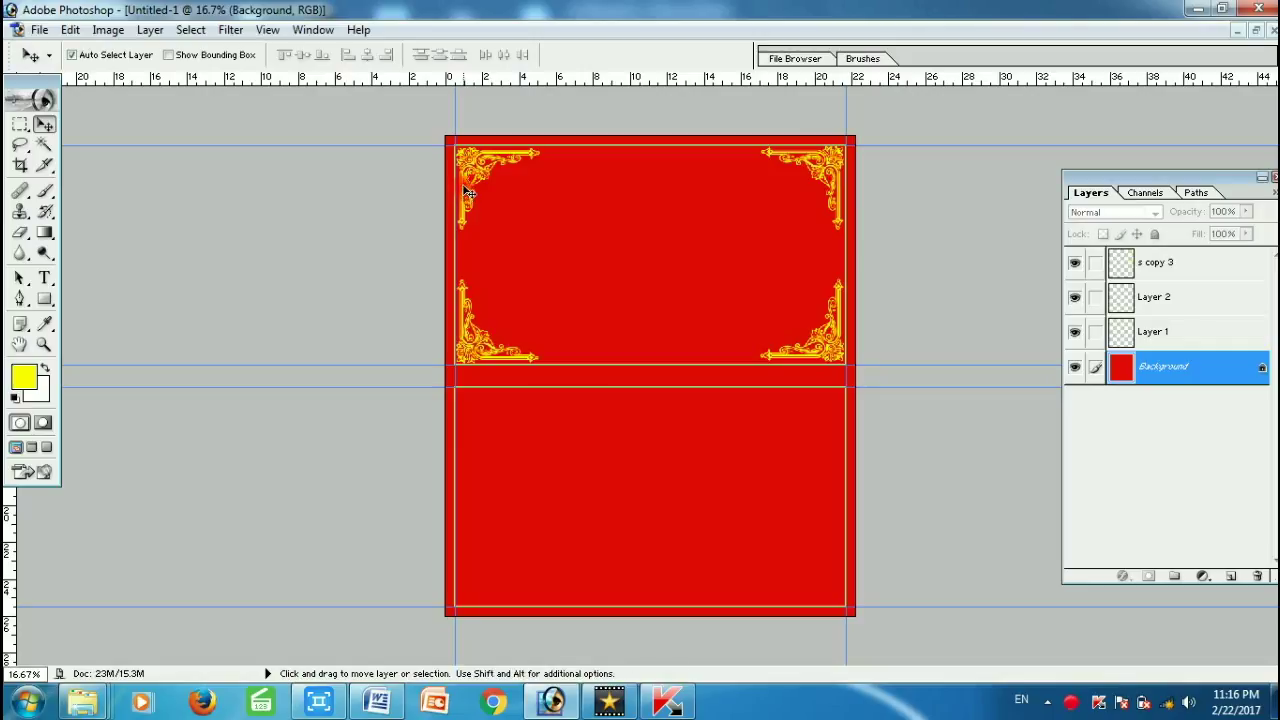
# - Alt-drag a duplicate of the merged ornament layer down onto the lower panel's corners
pyautogui.click(467, 188)
pyautogui.press('alt')
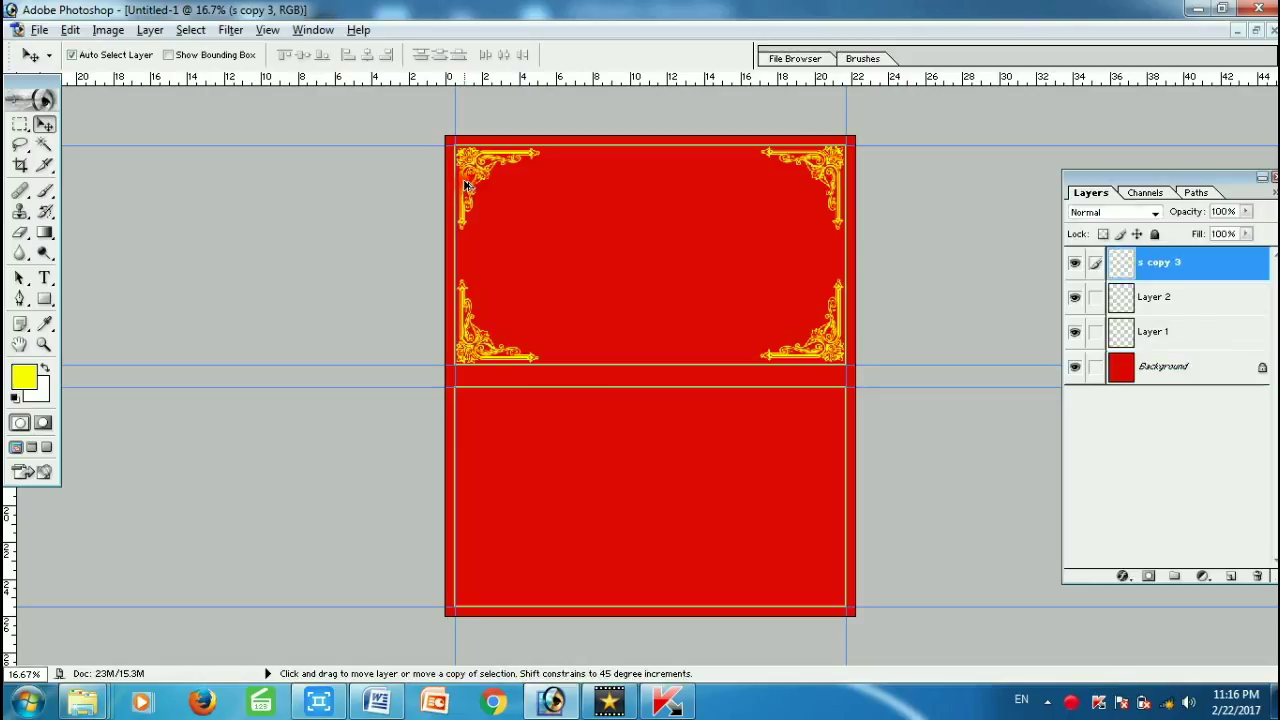
pyautogui.moveTo(465, 185); pyautogui.dragTo(465, 420)
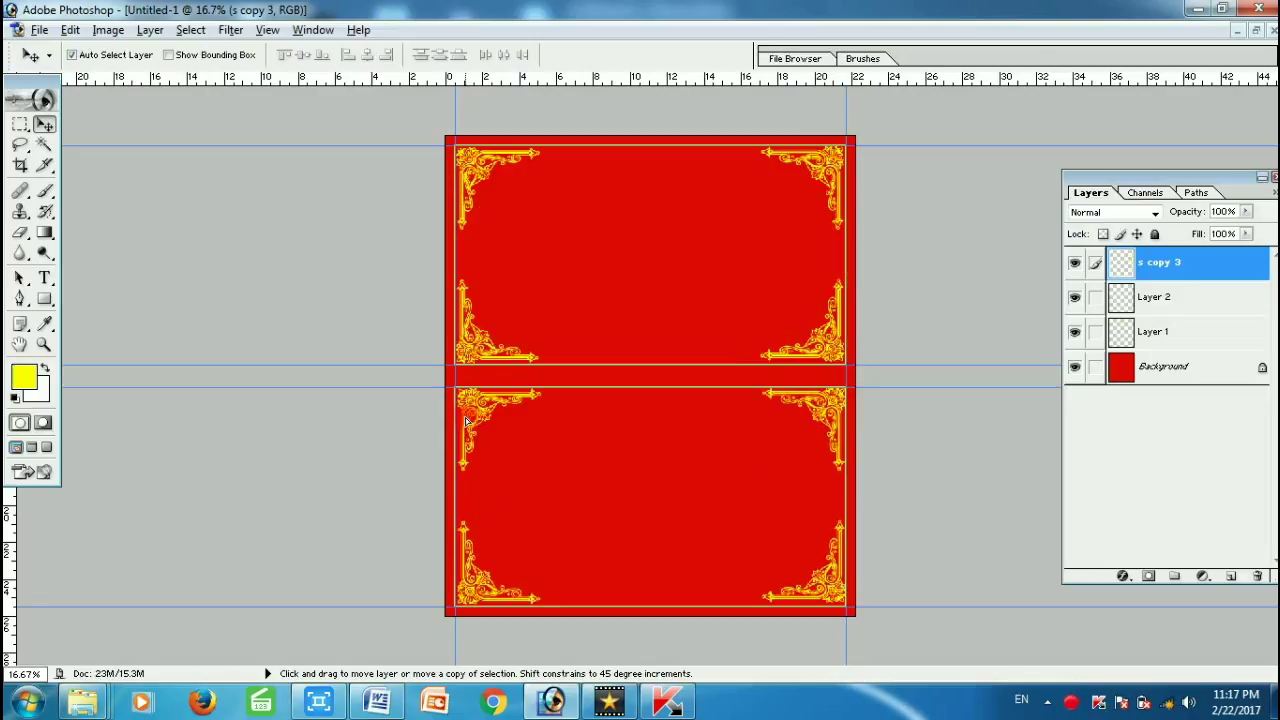
pyautogui.keyDown('alt'); pyautogui.click(465, 420); pyautogui.keyUp('alt')
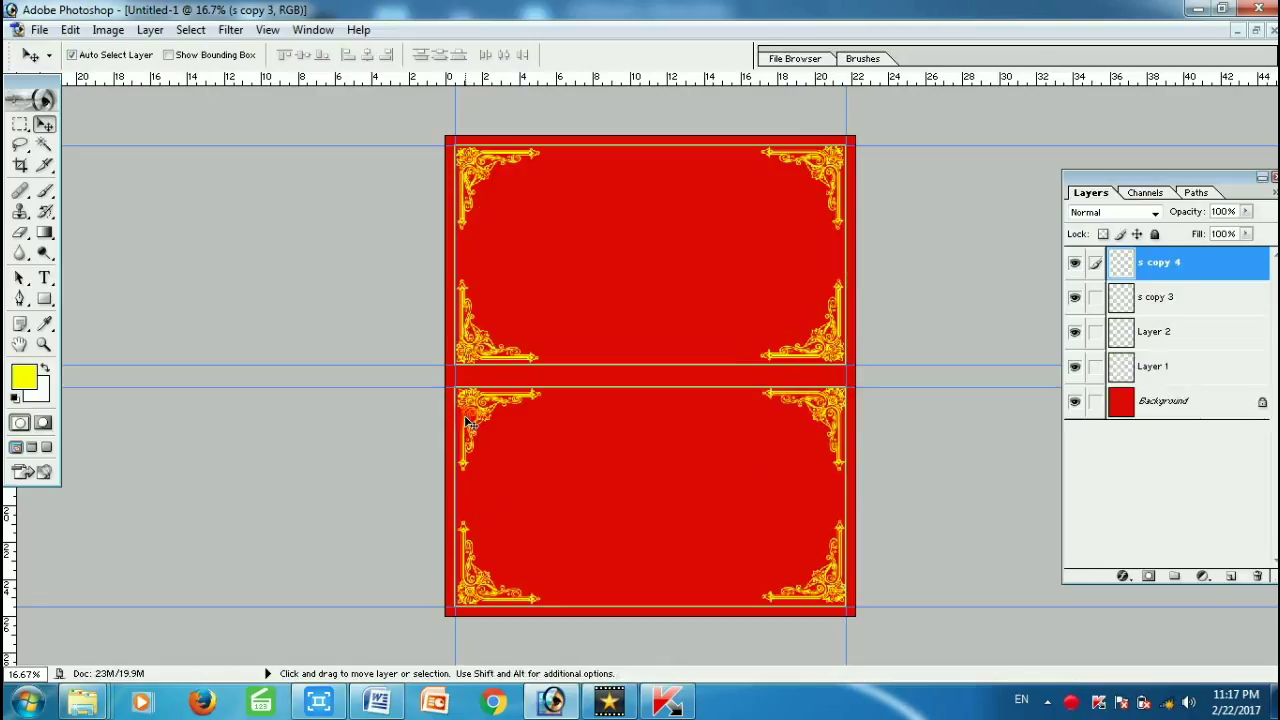